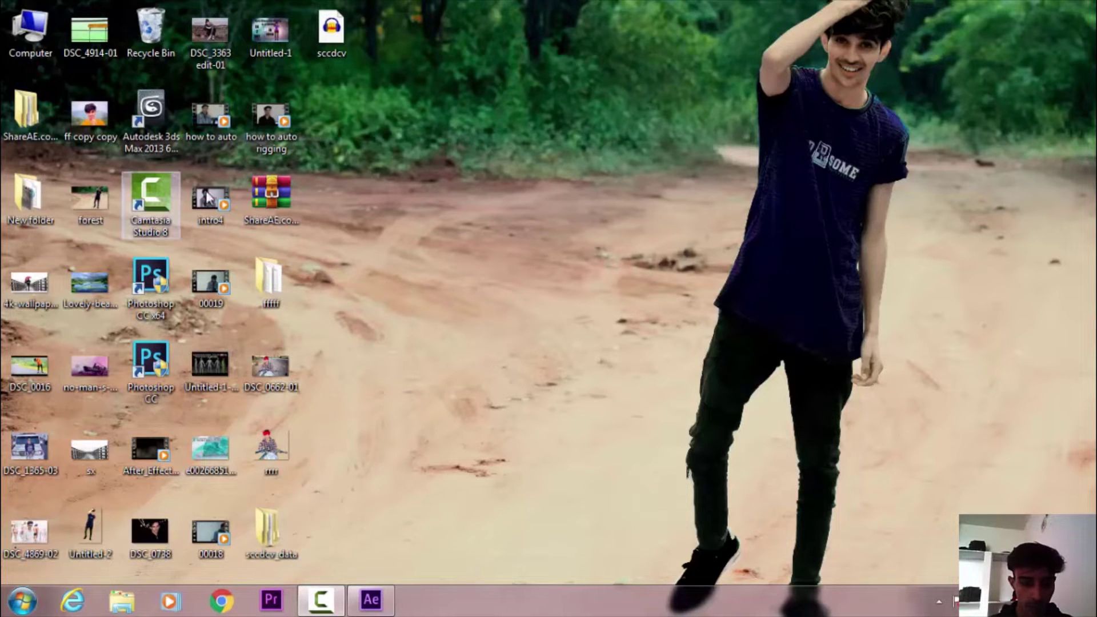
Restore the After Effects window from the taskbar, showing the empty untitled project.
click(387, 608)
click(325, 609)
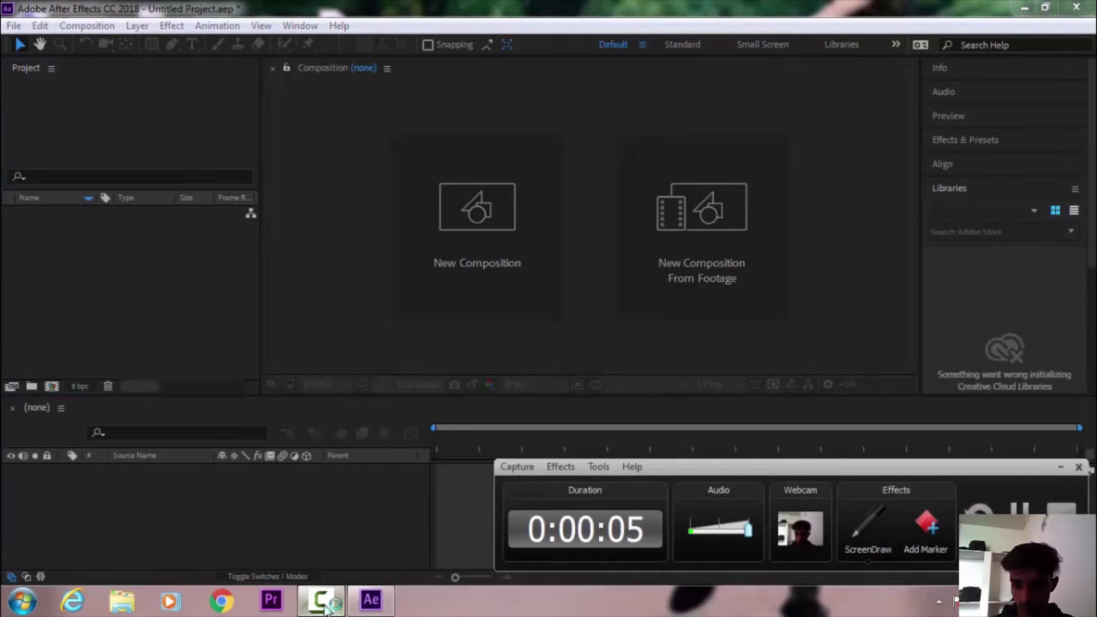
click(327, 608)
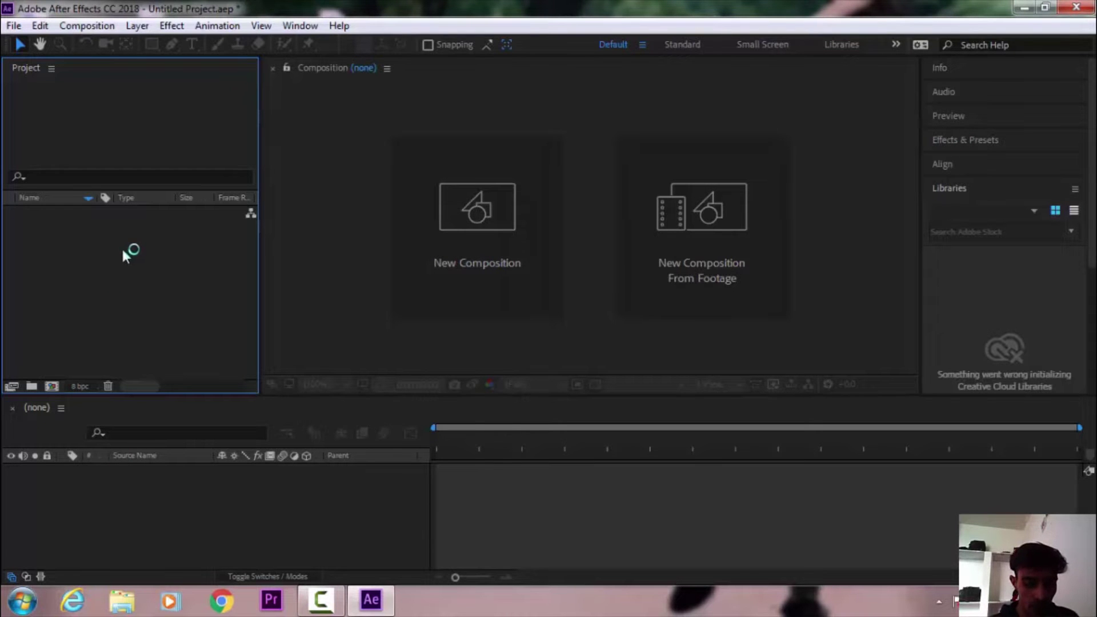
drag(52, 239, 204, 310)
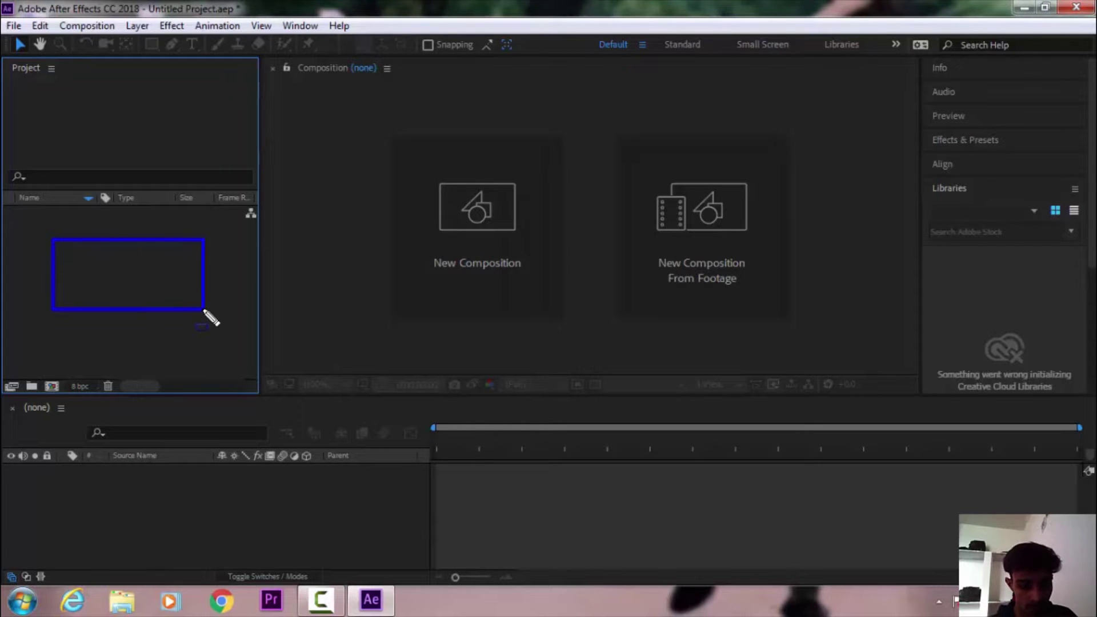
key(Escape)
Import DSC_0662-01 from the desktop and drop it onto the timeline to create its comp.
click(1023, 7)
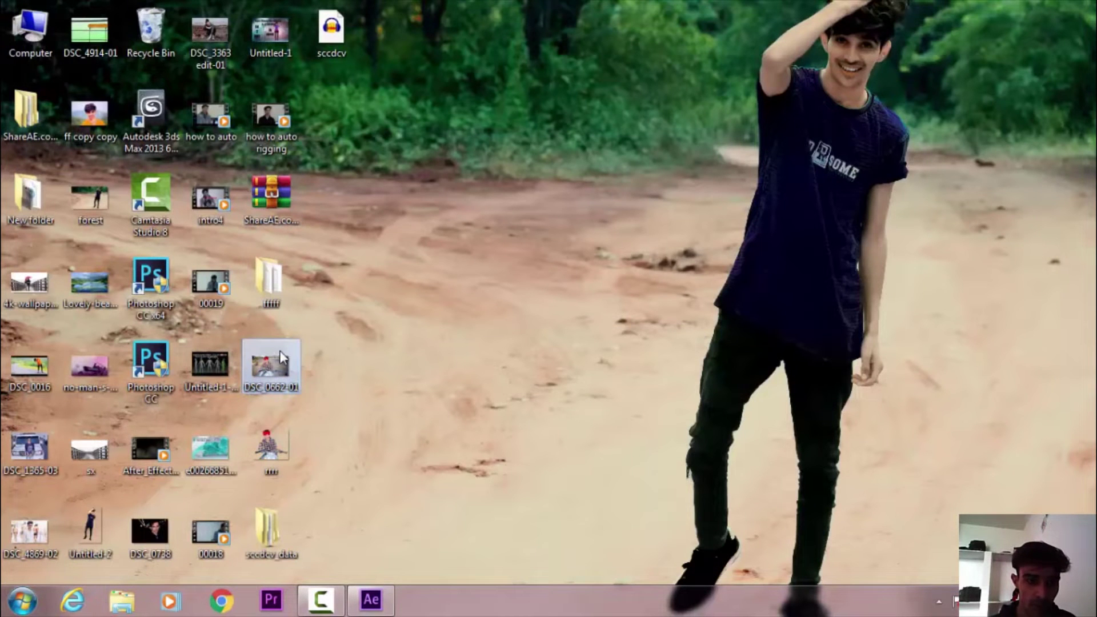
mouse_move(280, 360)
mouse_down()
mouse_move(49, 341)
mouse_move(84, 293)
mouse_up()
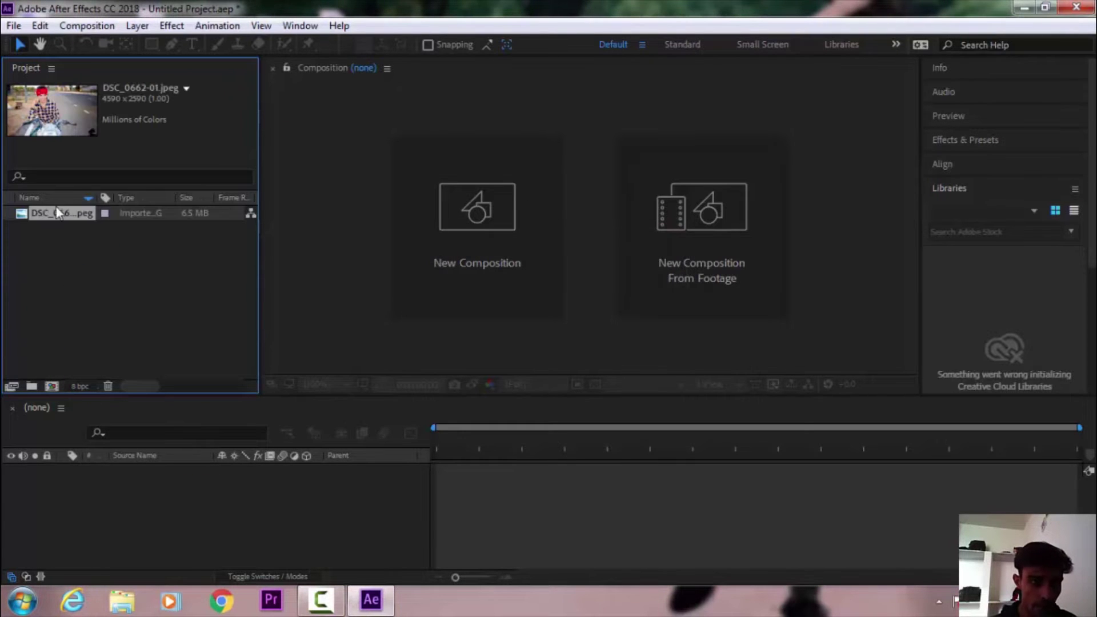
drag(92, 215, 115, 499)
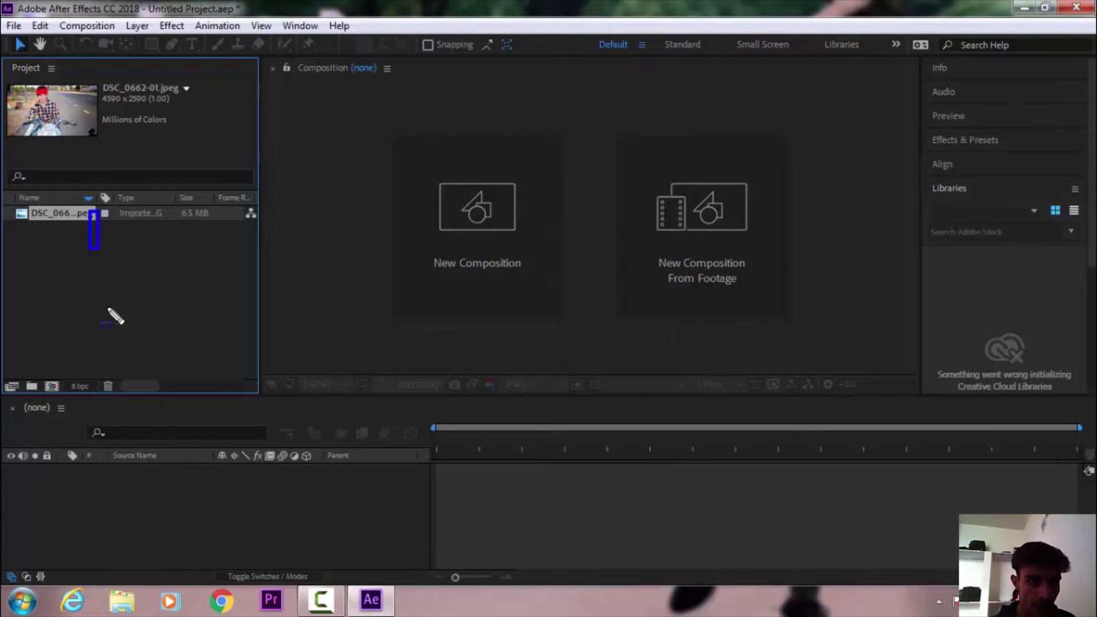
drag(49, 484, 155, 501)
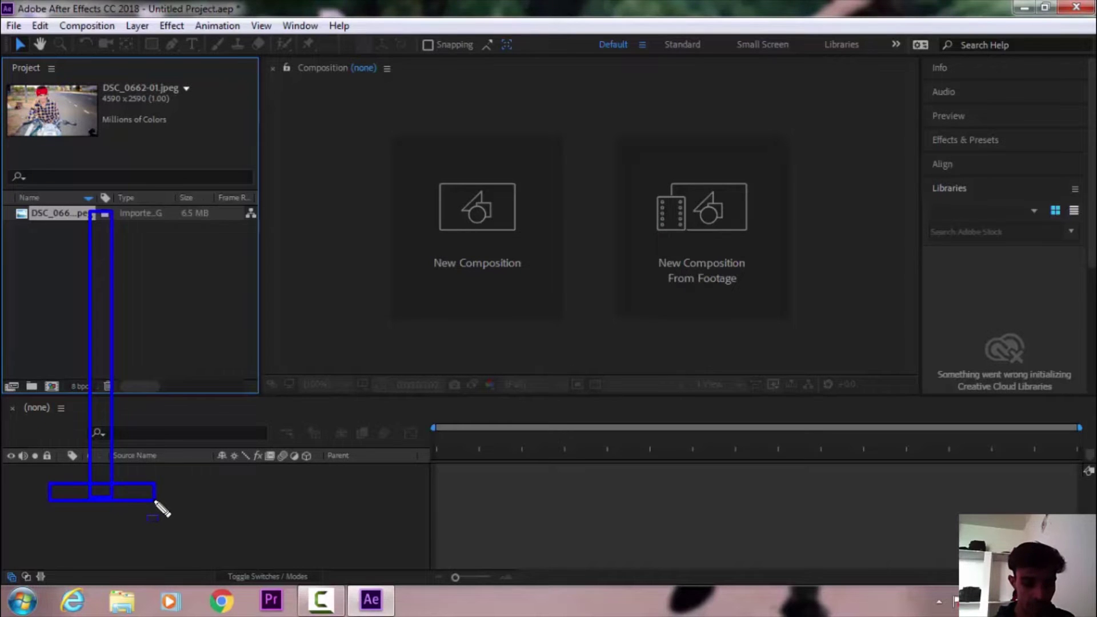
key(Escape)
drag(70, 228, 142, 517)
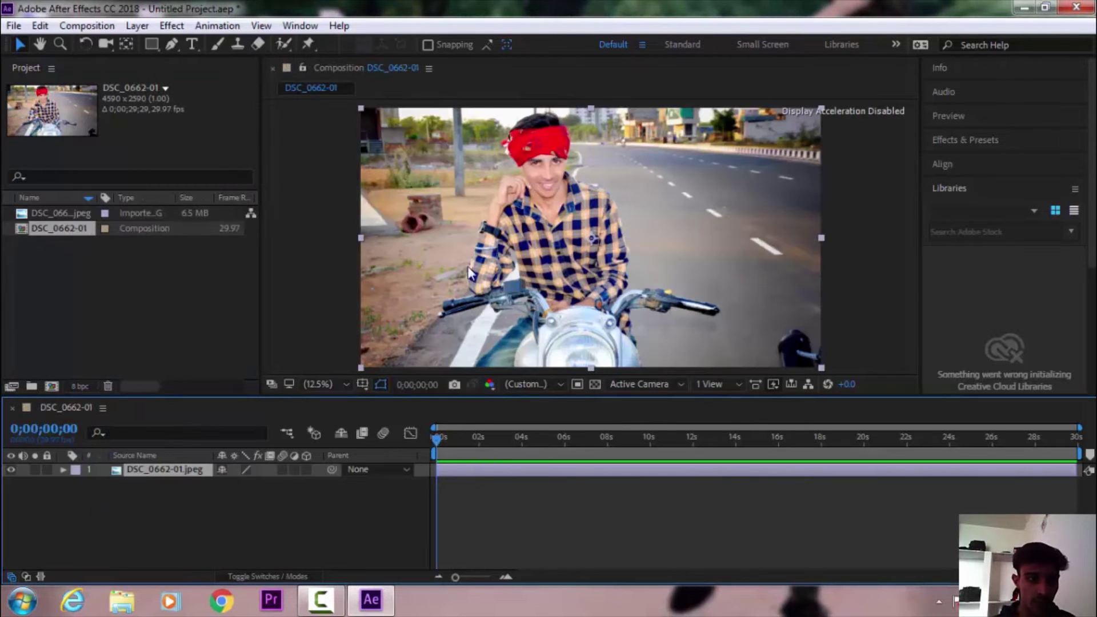
Set the DSC_0662-01 composition to the HDTV 1080 29.97 preset.
right_click(68, 234)
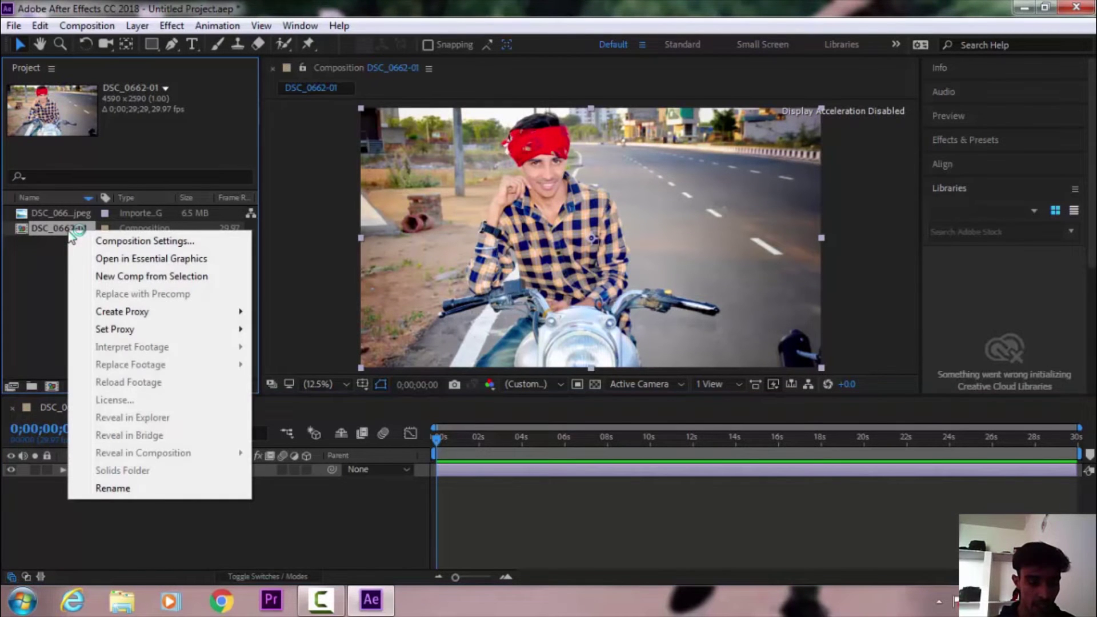
click(48, 260)
right_click(44, 233)
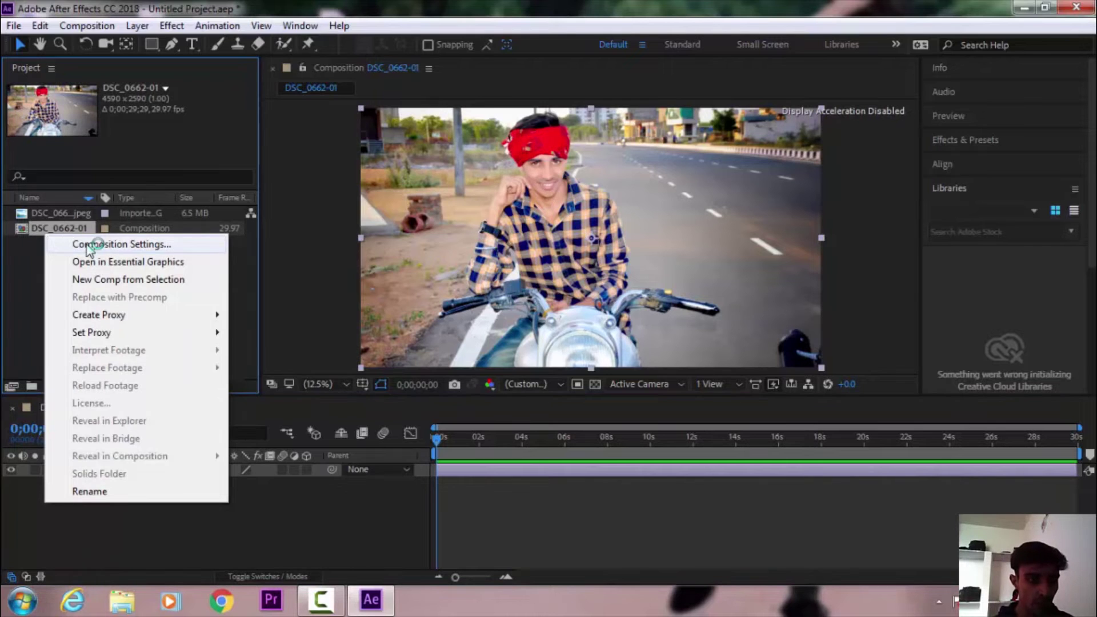
click(89, 244)
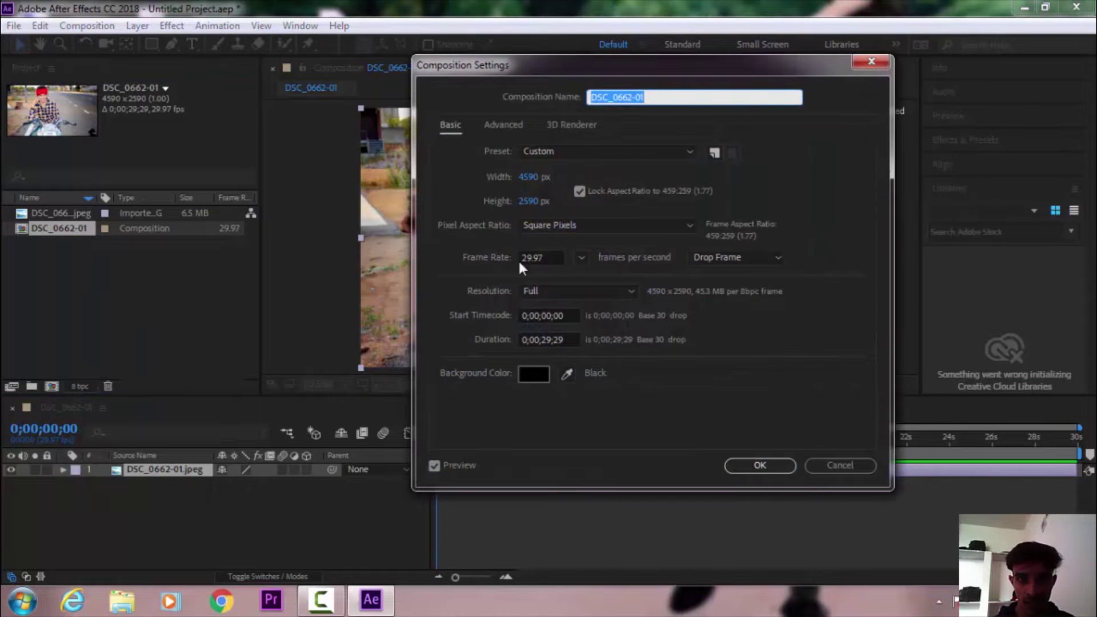
click(570, 146)
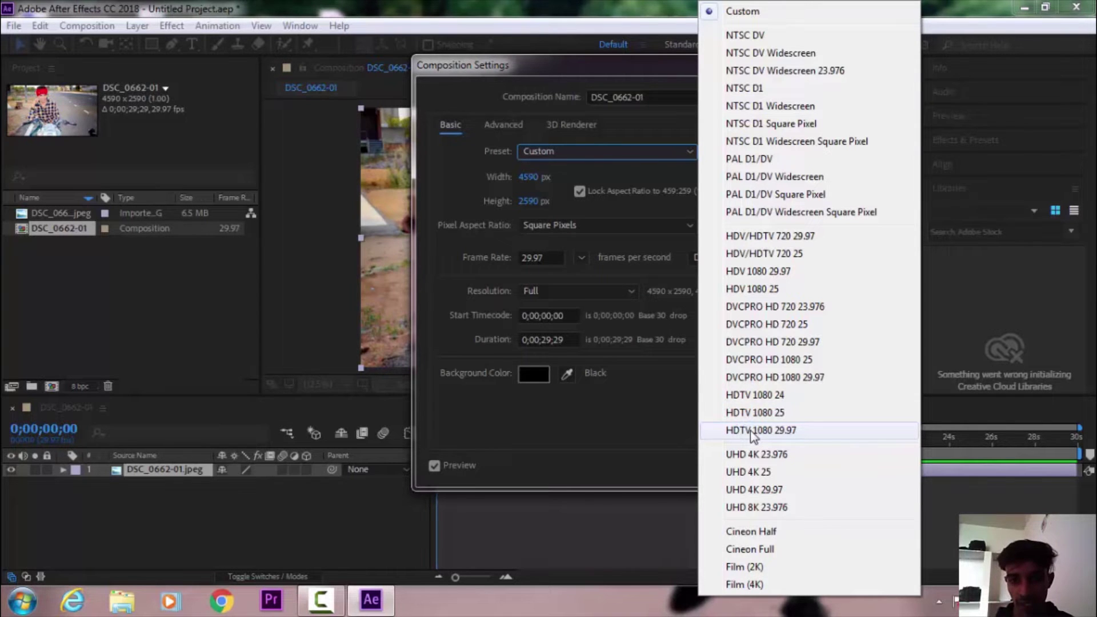
click(752, 436)
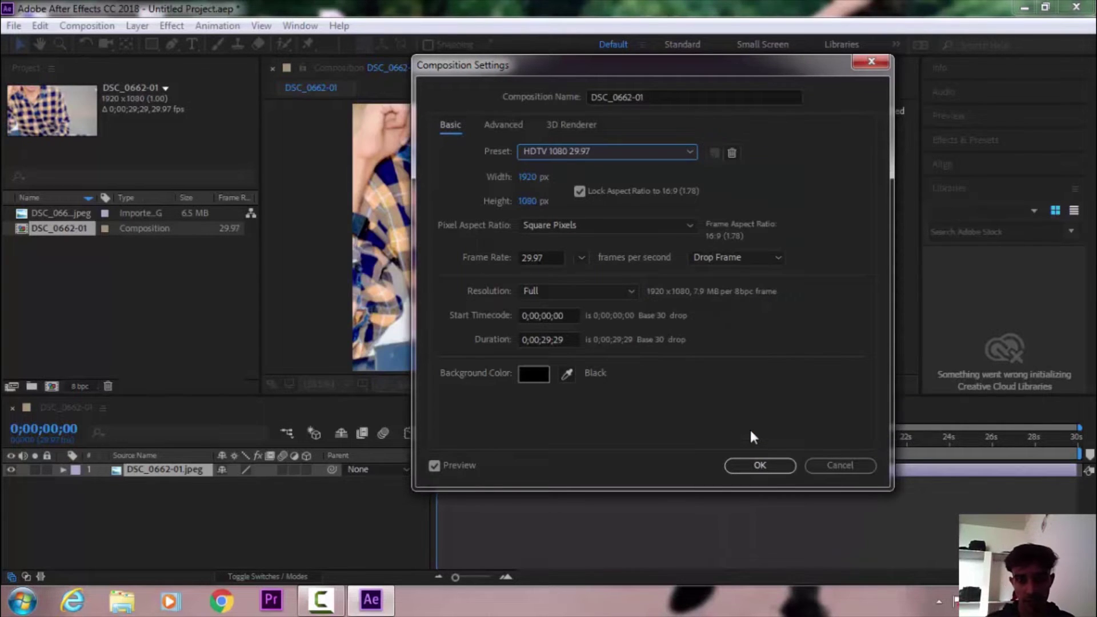
Enable Preserve resolution when nested, set Classic 3D shadow map resolution to 4000, and apply.
click(508, 124)
click(520, 228)
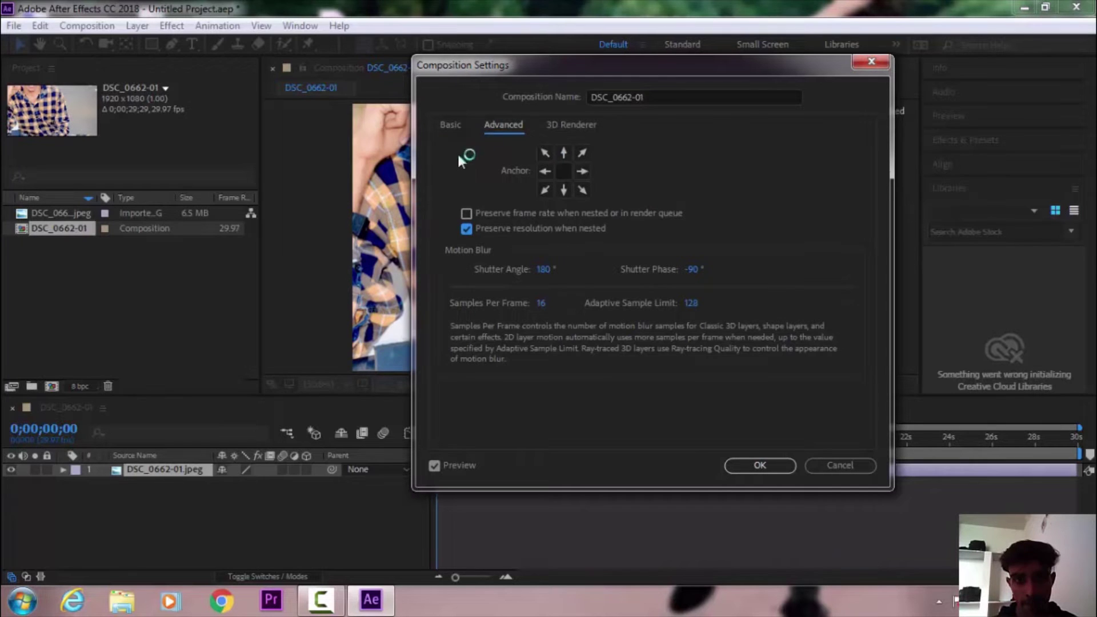
click(566, 130)
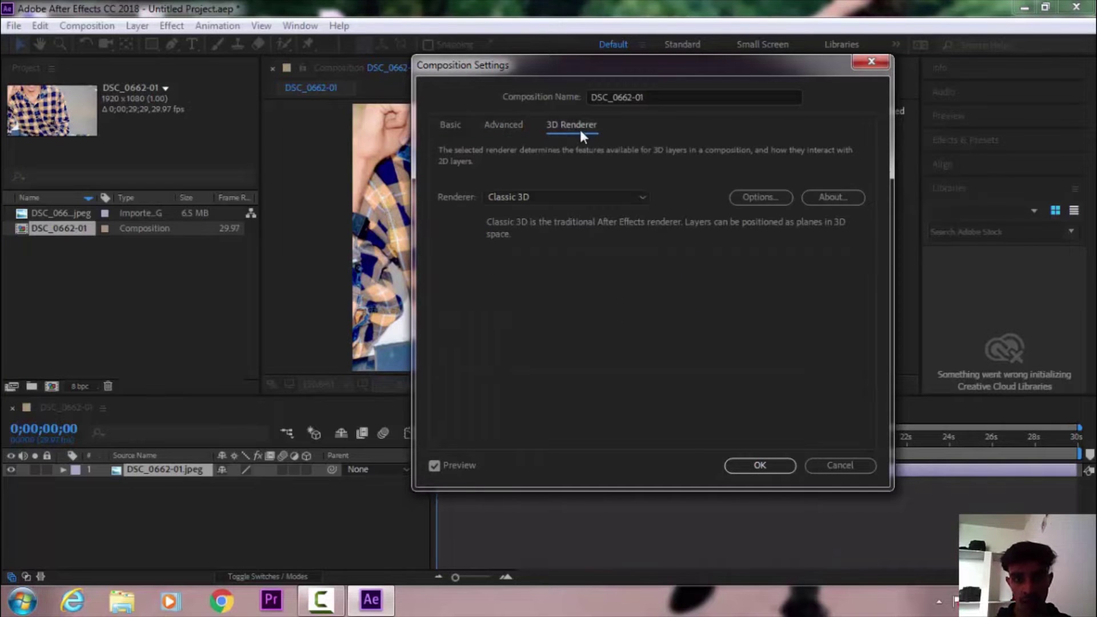
click(759, 197)
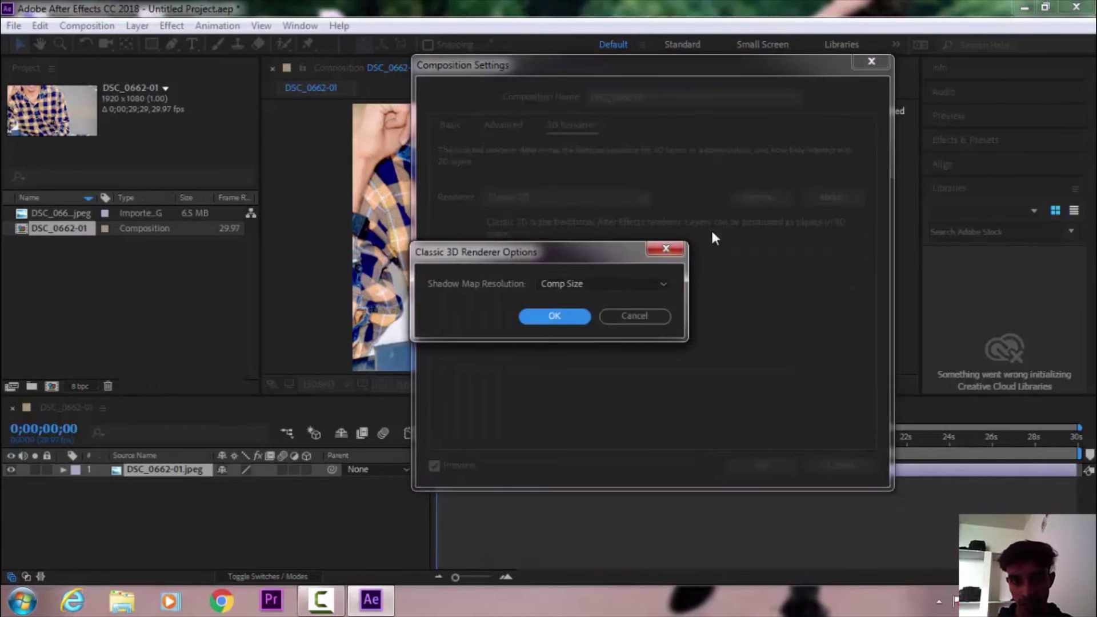
click(608, 285)
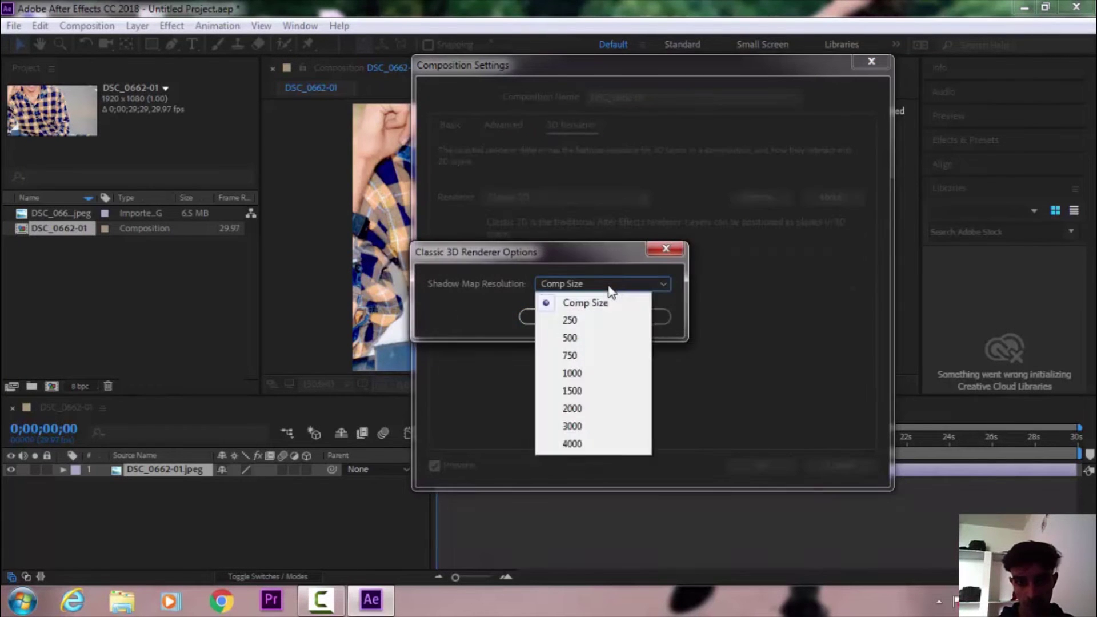
click(596, 446)
click(553, 316)
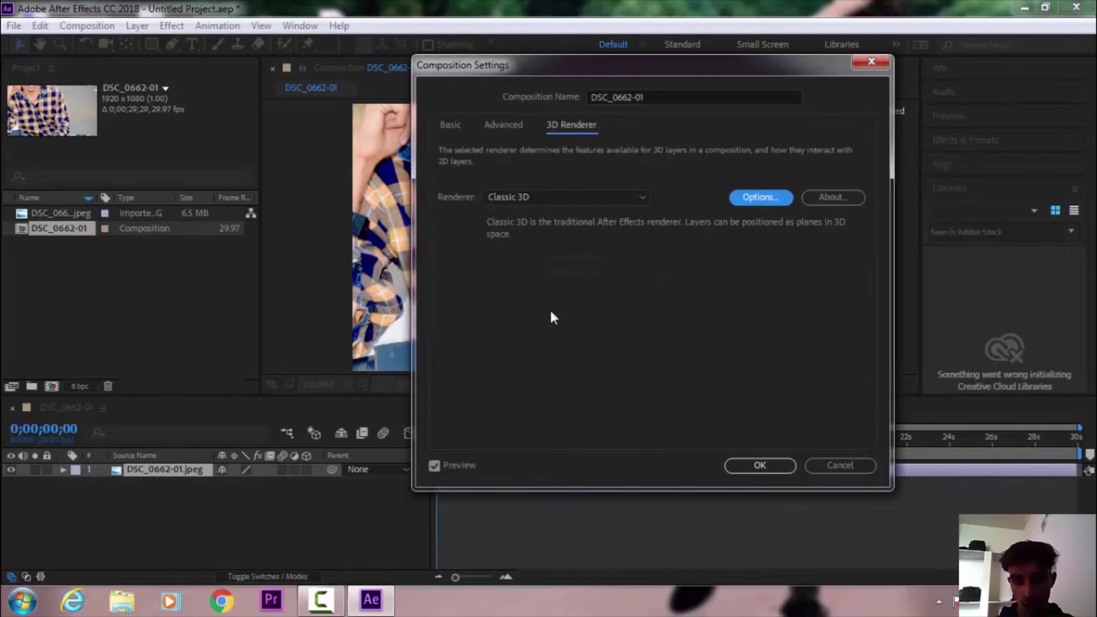
click(760, 465)
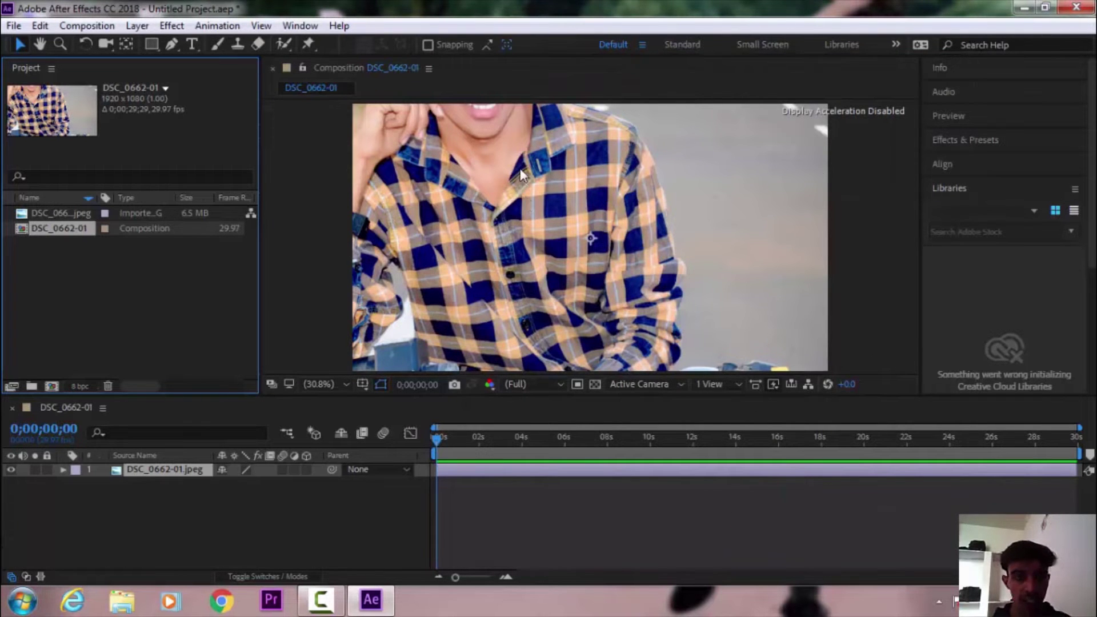
Scale the DSC_0662-01.jpeg layer down to 42% via its Scale property.
click(160, 468)
key(s)
drag(262, 489, 210, 484)
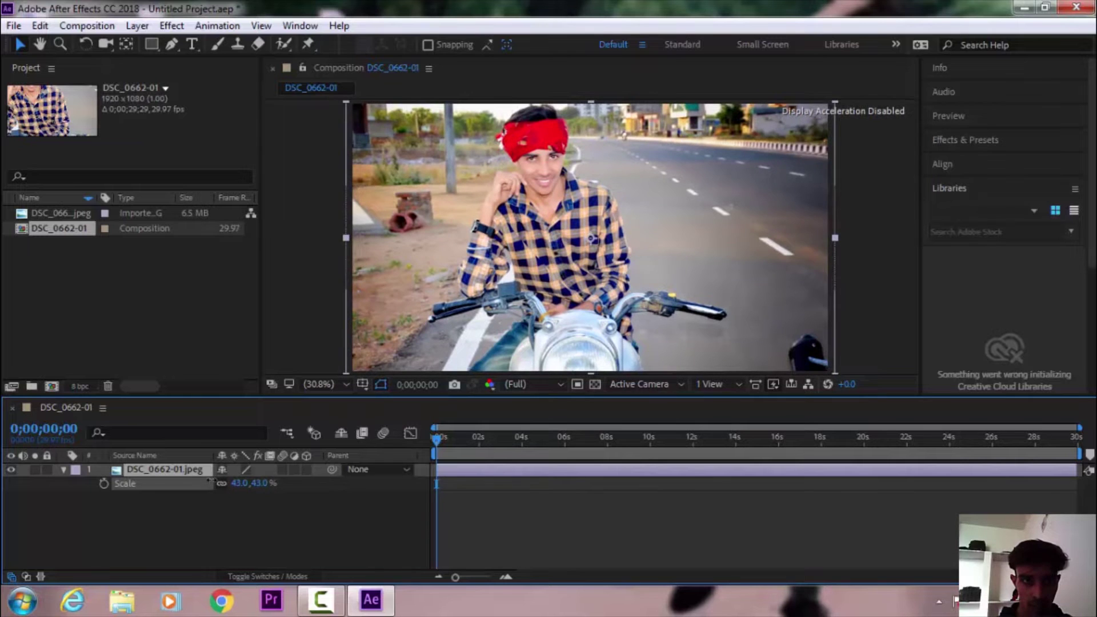
drag(209, 483, 207, 483)
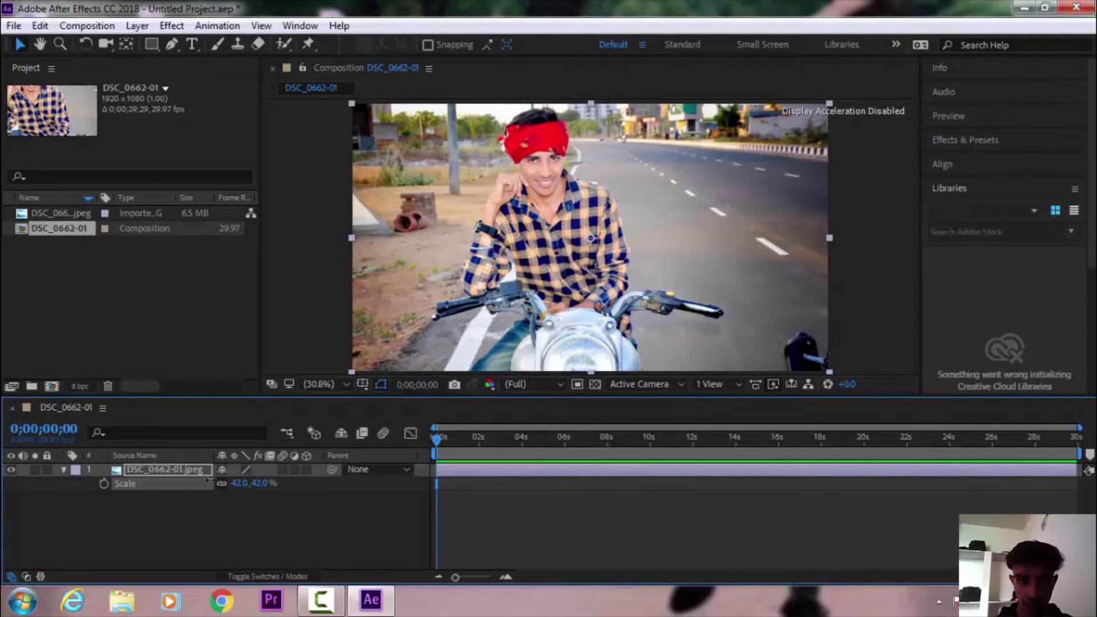
Collapse the Scale property and launch the 3D Photo Maker.jsxbin panel from the Window menu, moved up-right.
key(s)
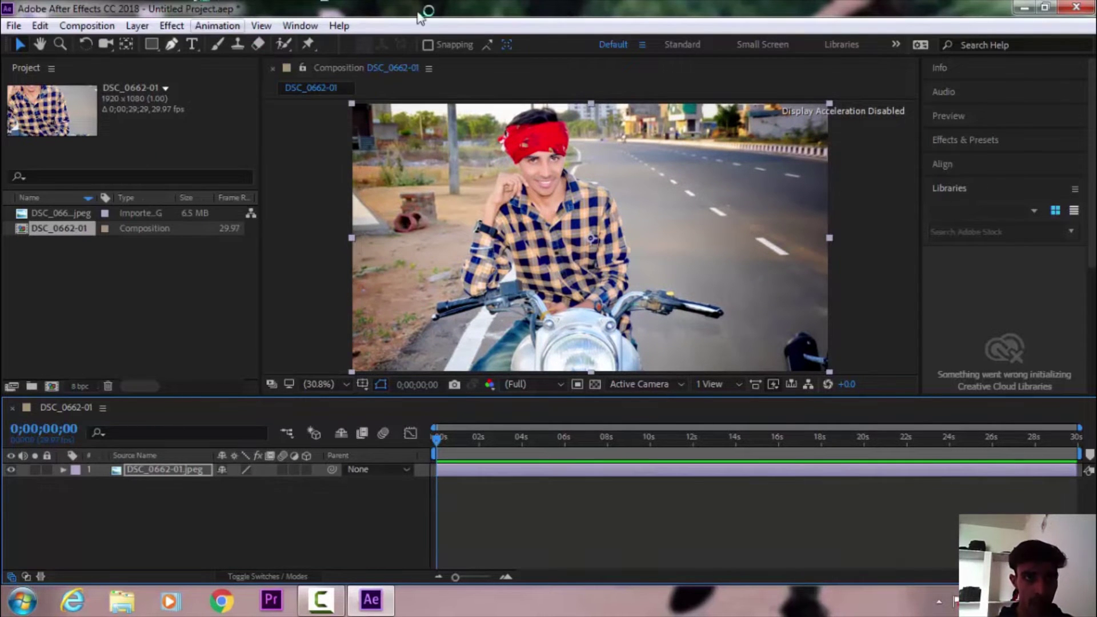
click(308, 27)
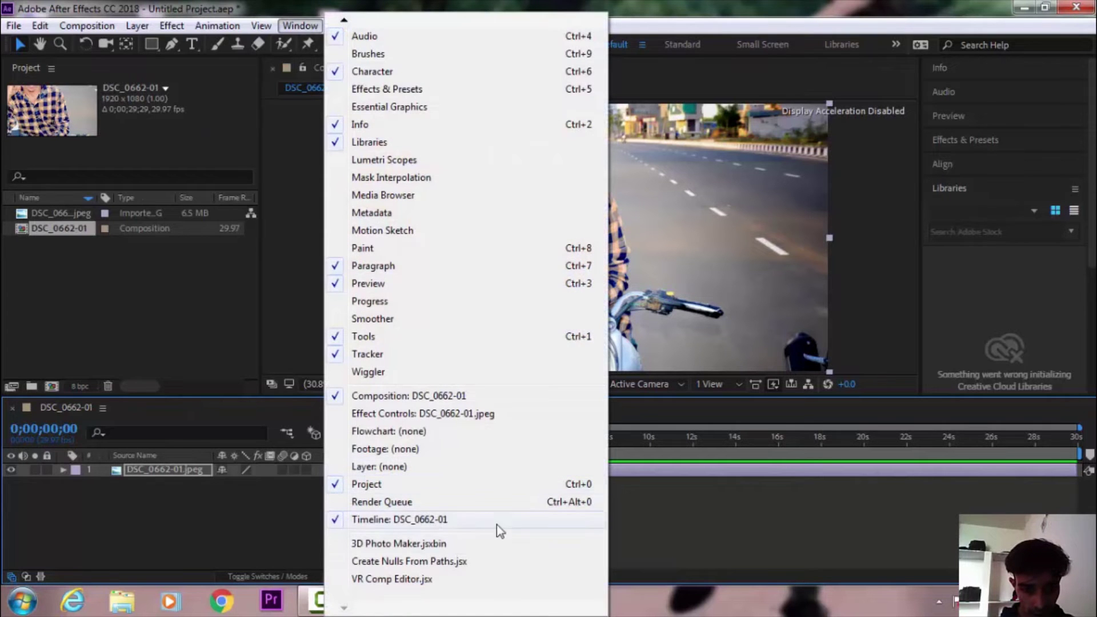
click(409, 544)
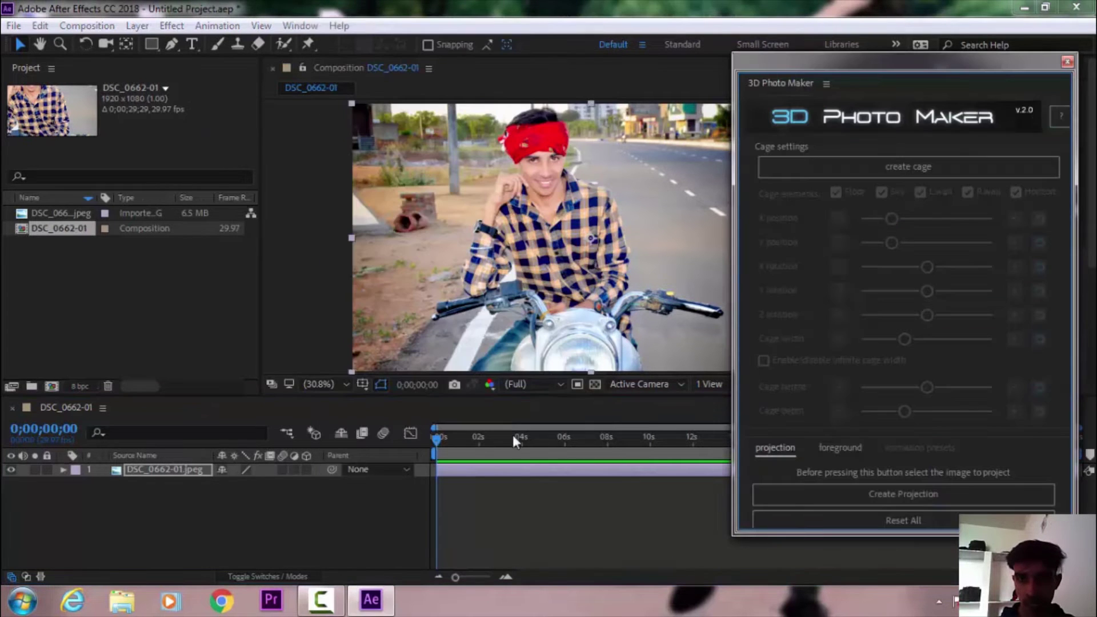
drag(964, 59, 983, 39)
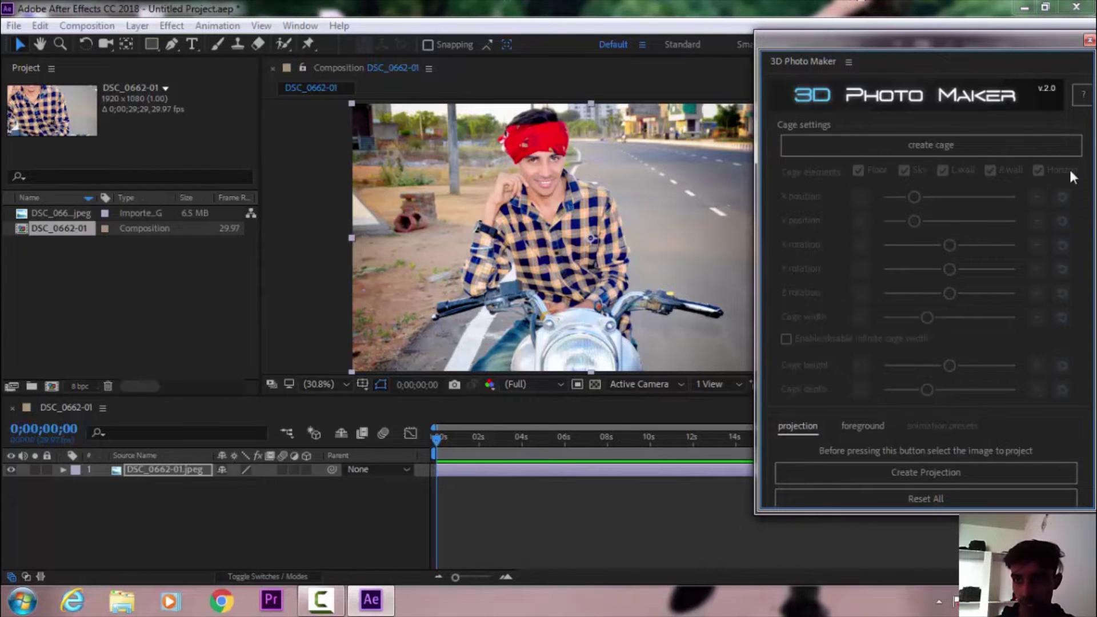
Read through the 3D Photo Maker help notes, then close them.
click(1081, 94)
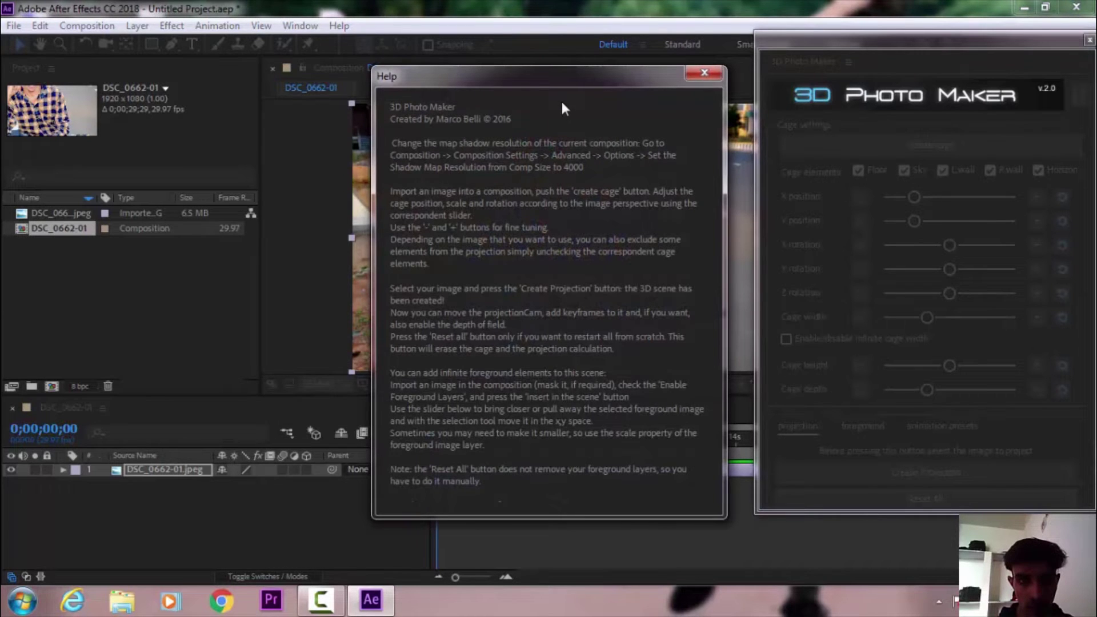
mouse_move(378, 97)
mouse_down()
mouse_move(444, 331)
mouse_move(711, 500)
mouse_up()
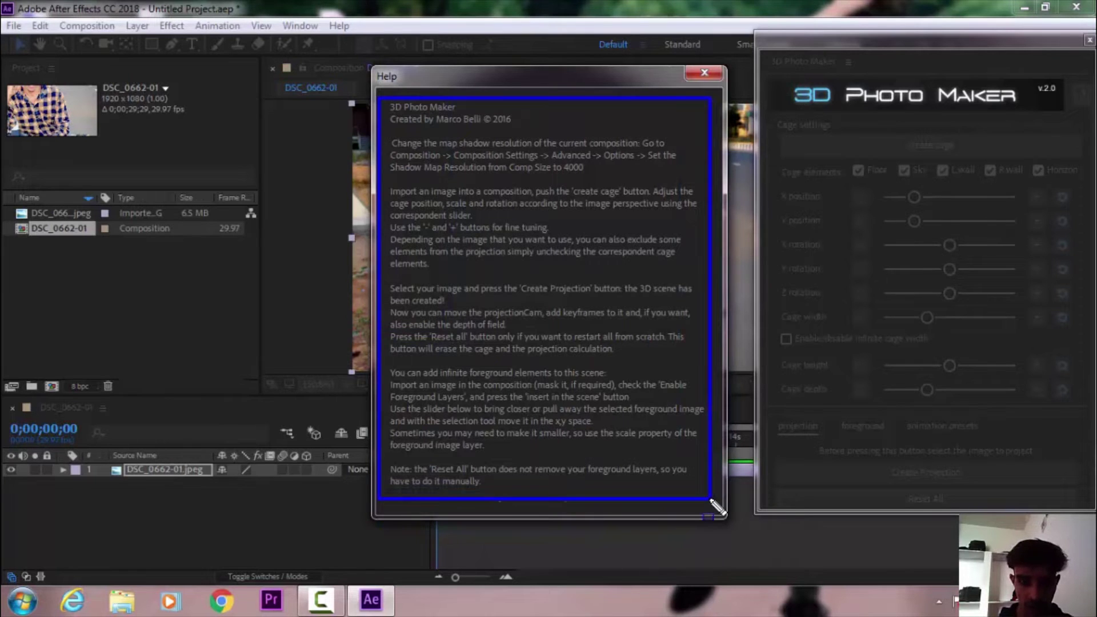
click(698, 73)
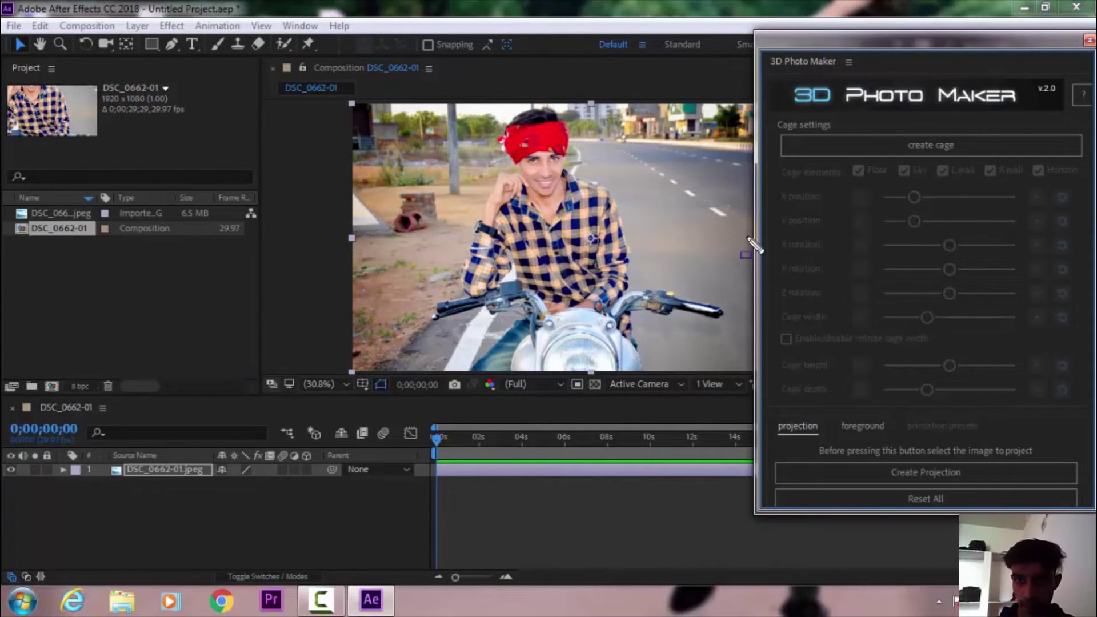
Create the 3D Photo Maker cage with Floor, walls, horizon, Roof/sky and projectionCam layers.
drag(769, 119, 853, 145)
drag(921, 170, 1084, 162)
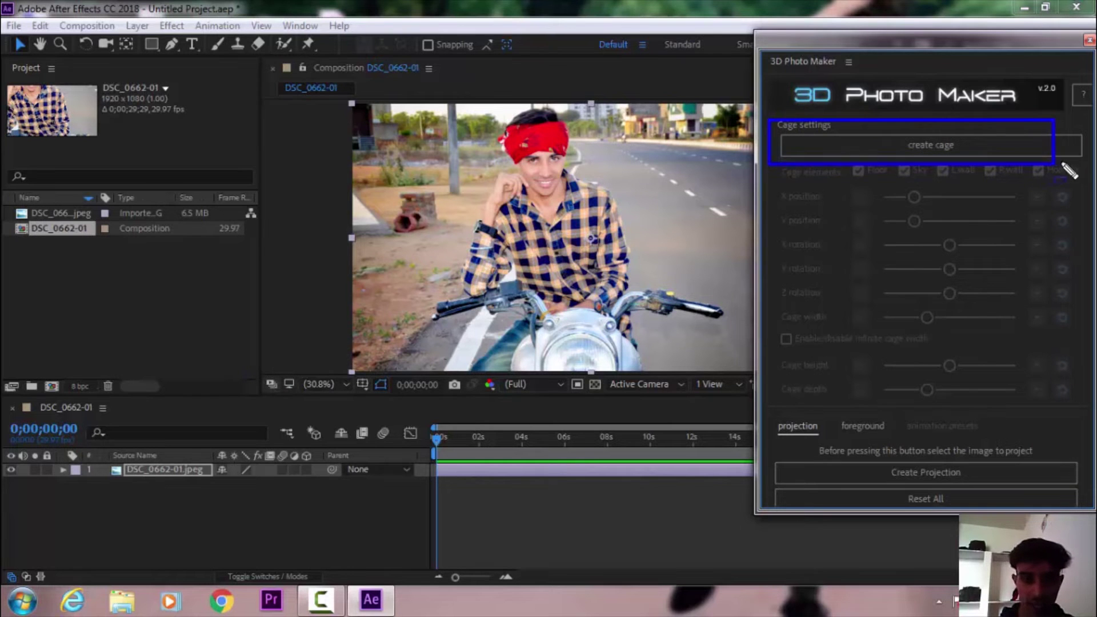
key(Escape)
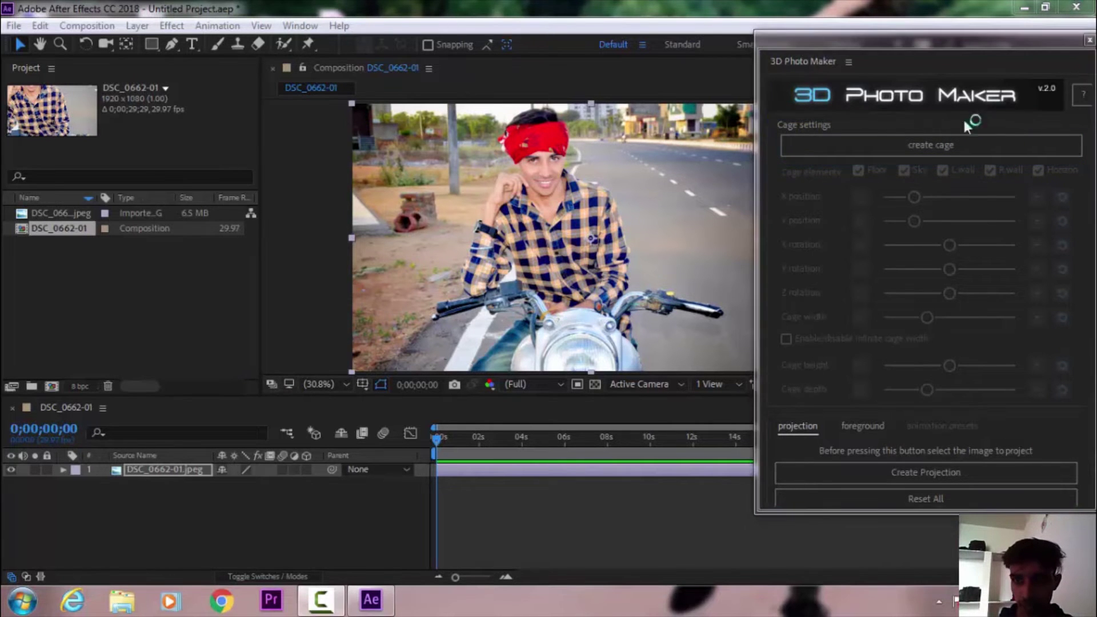
click(927, 150)
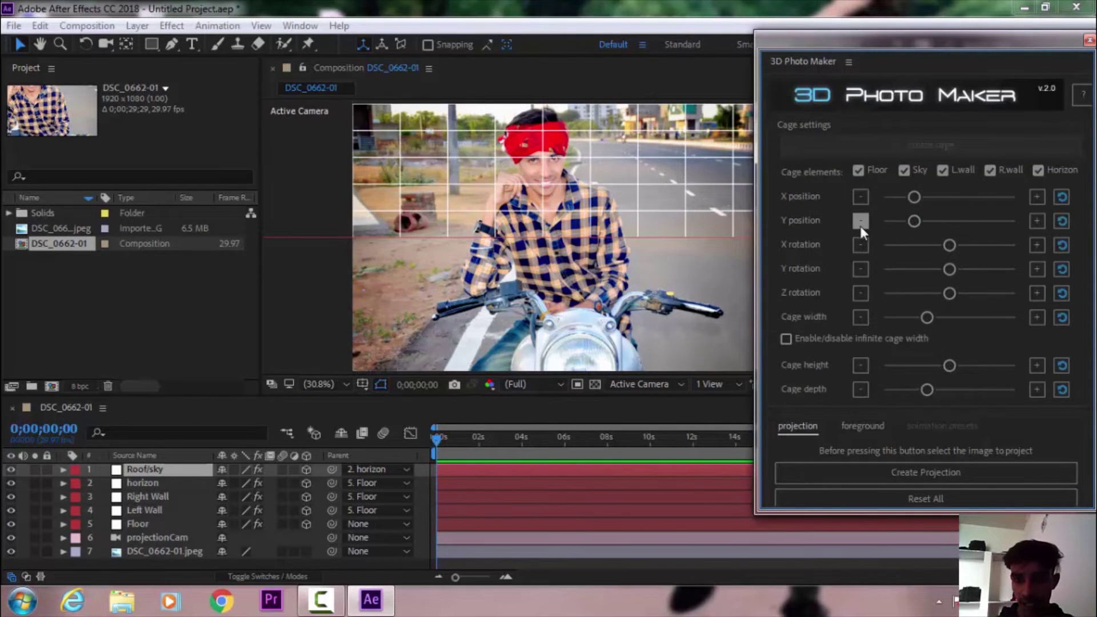
Raise the cage's Y position and narrow its width to match the road.
drag(906, 217, 925, 219)
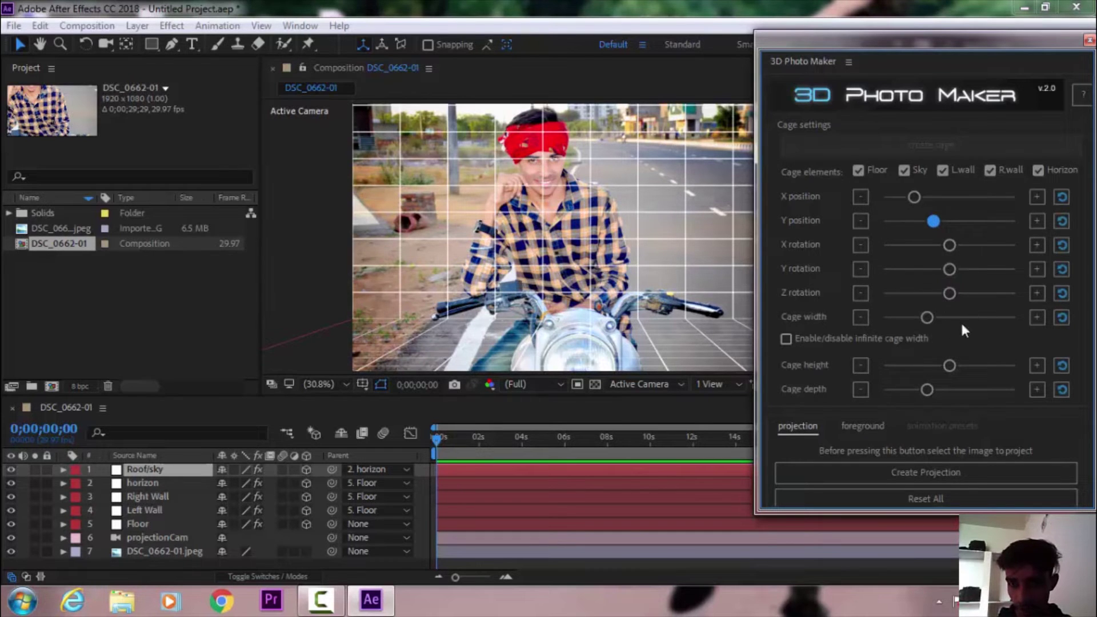
drag(935, 319, 920, 319)
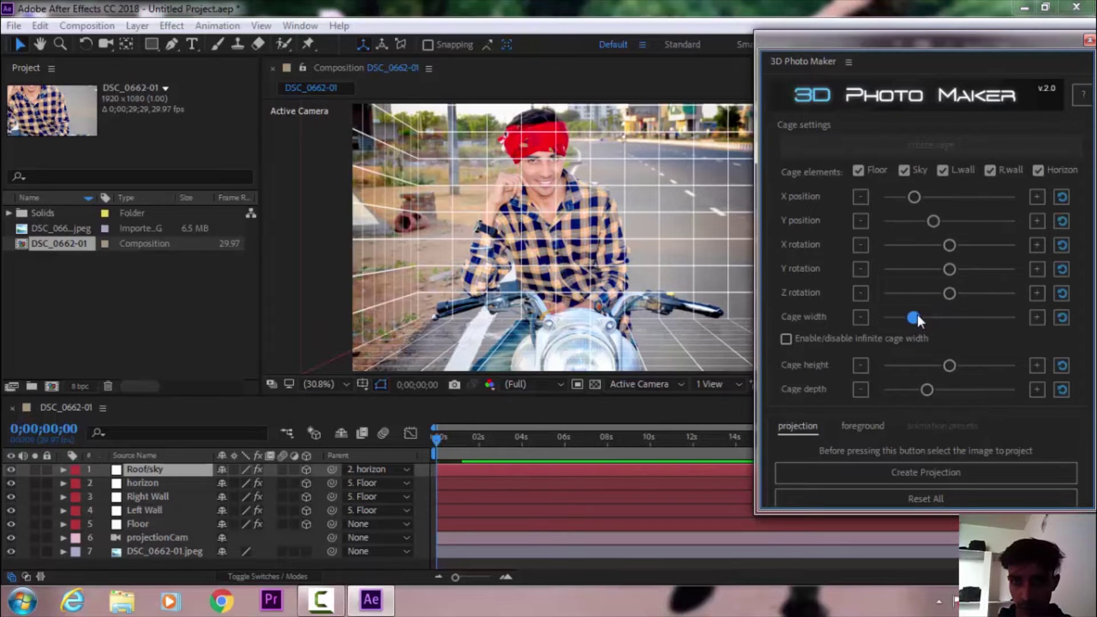
drag(885, 39, 948, 32)
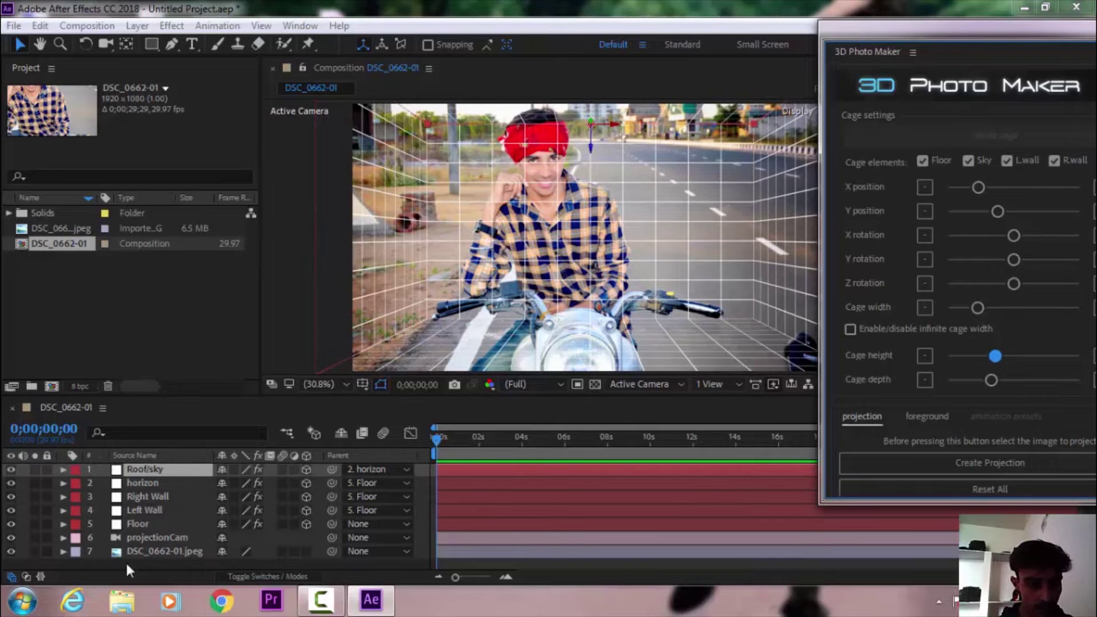
Select layer 7, DSC_0662-01.jpeg, as the projection image, keeping its name unchanged.
click(164, 550)
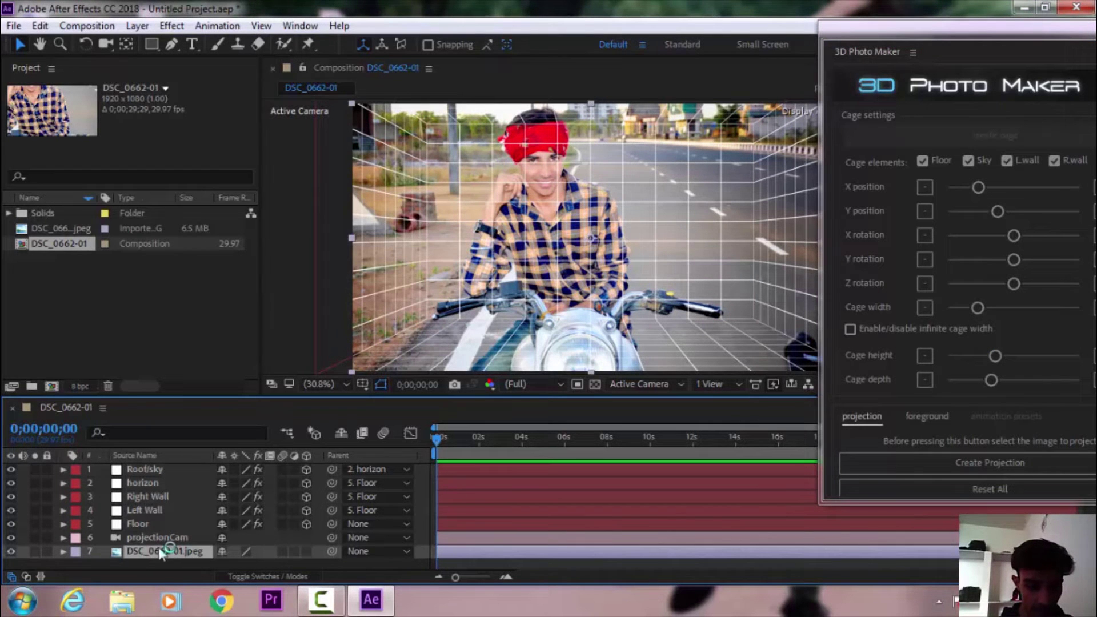
key(Return)
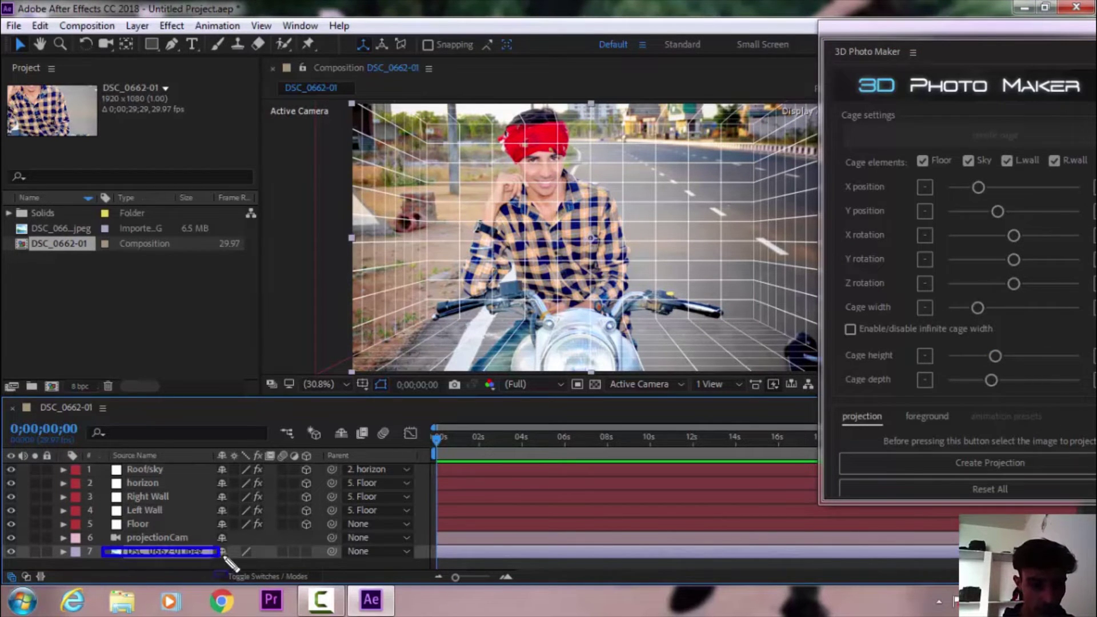
key(Return)
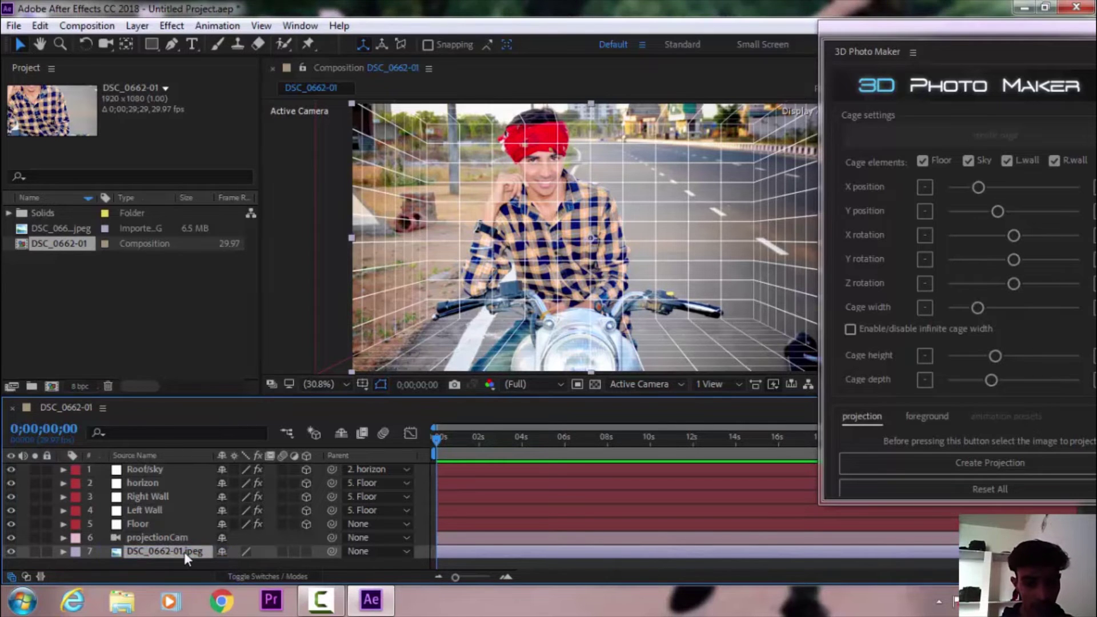
click(864, 464)
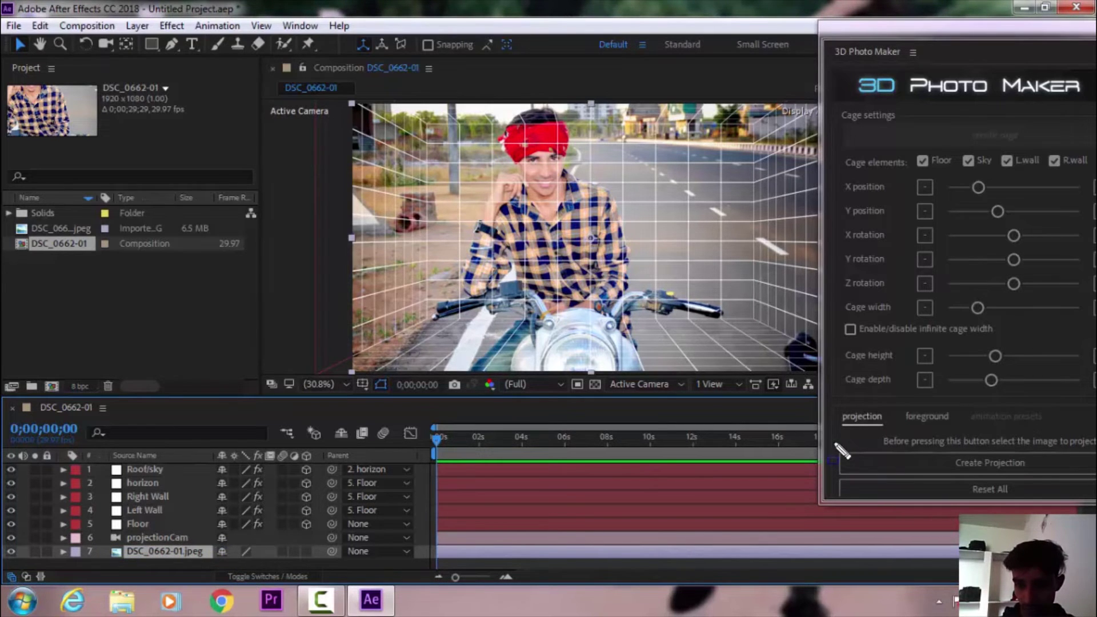
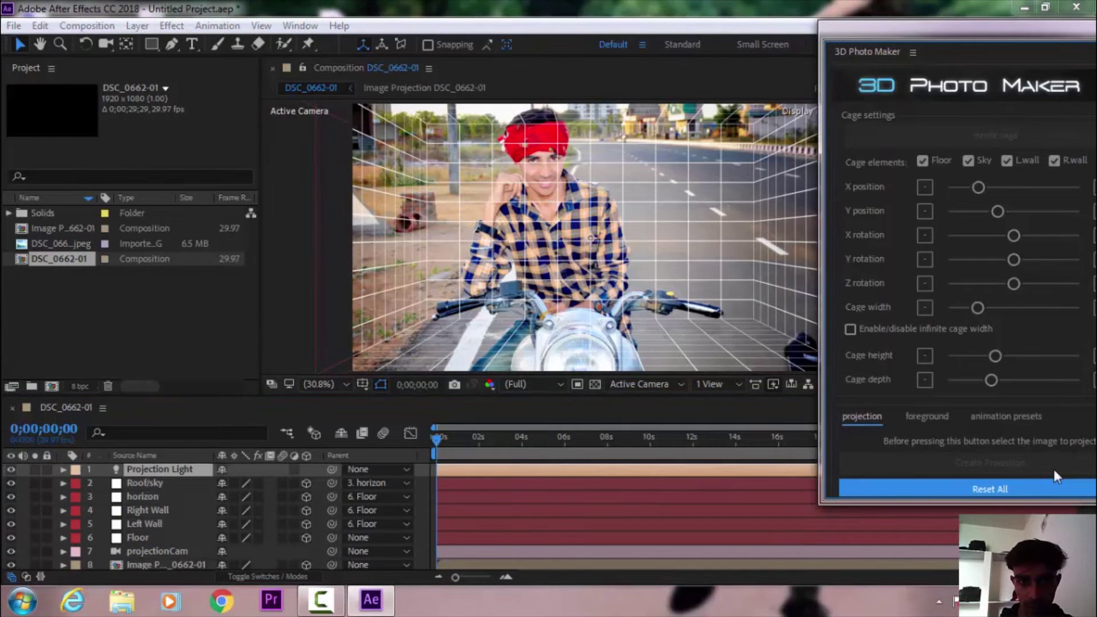
Create the 3D Photo Maker camera projection of the photo and select the projectionCam layer.
click(1053, 468)
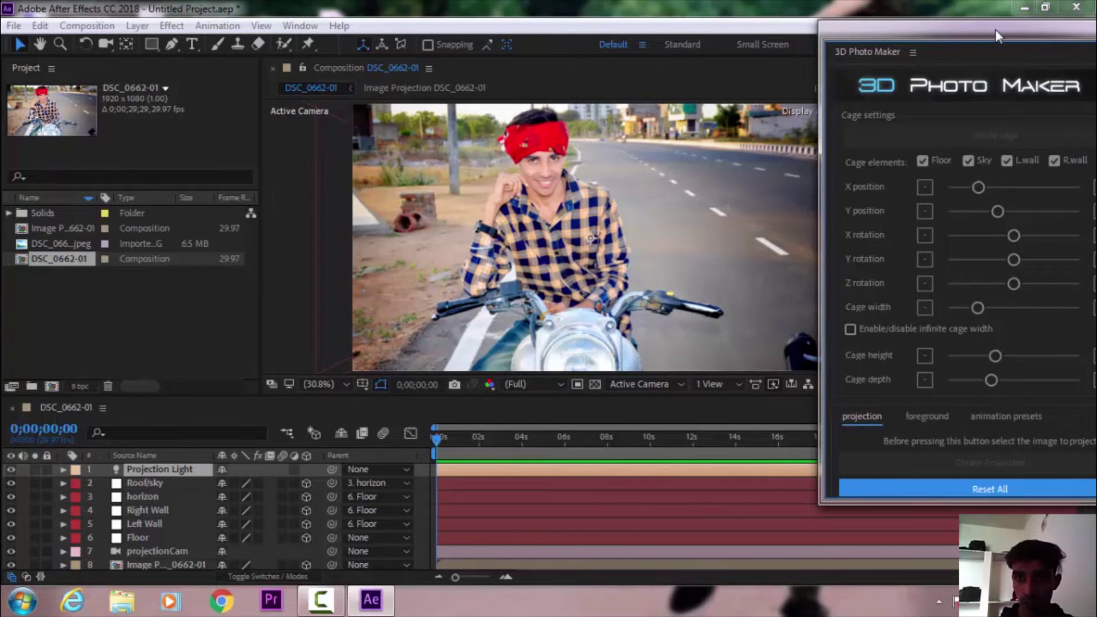
click(169, 550)
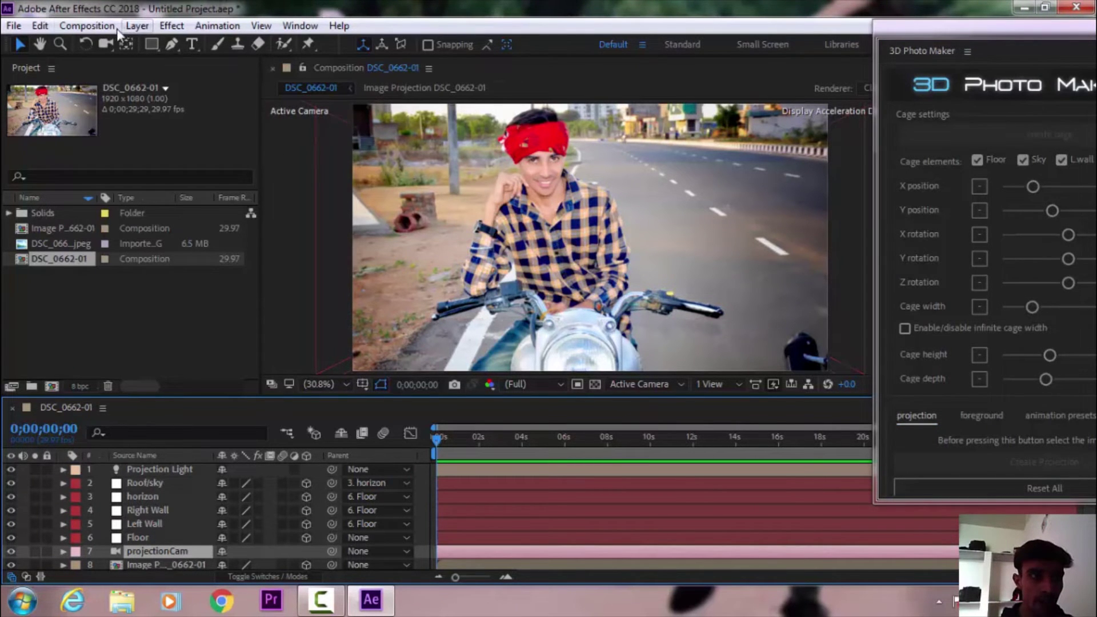
Orbit and dolly the projection camera with the Unified Camera tool at Third resolution to check depth.
click(105, 44)
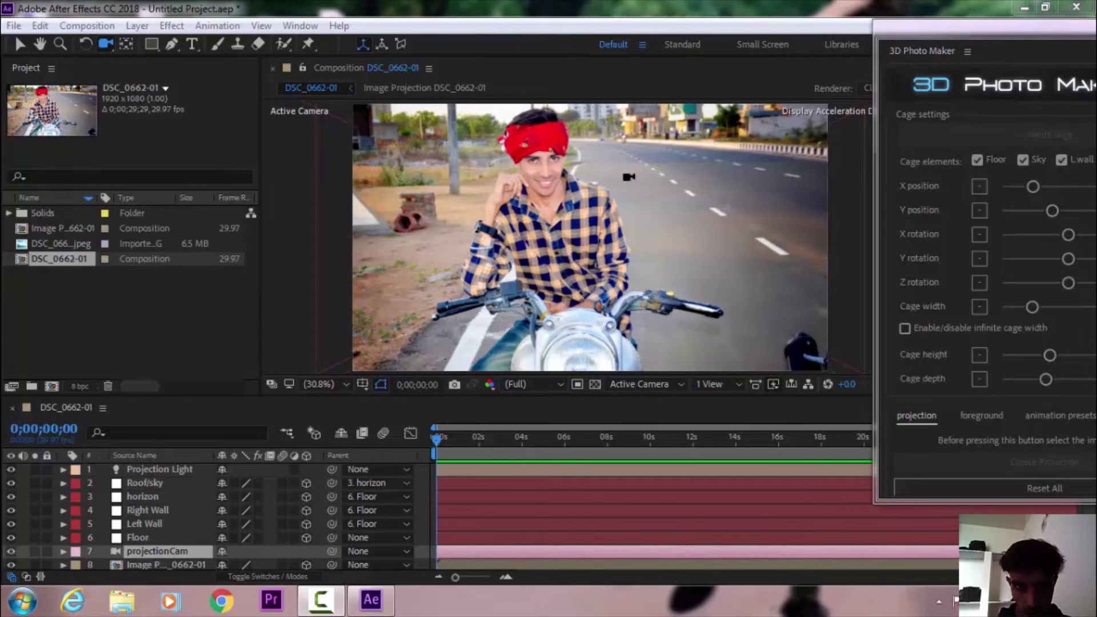
click(537, 187)
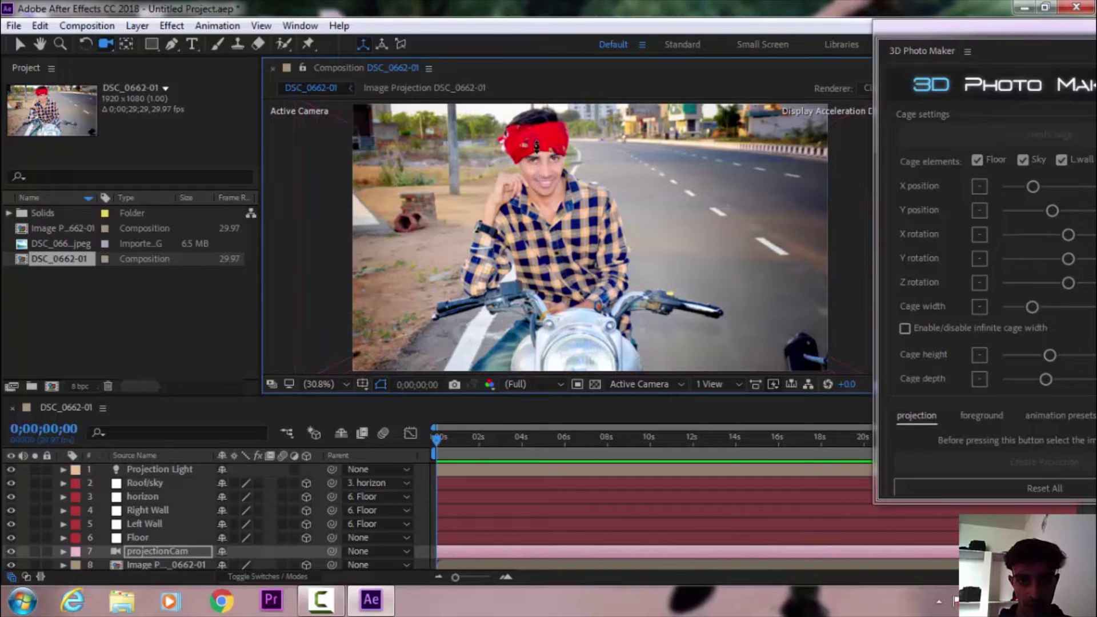
drag(532, 125, 537, 123)
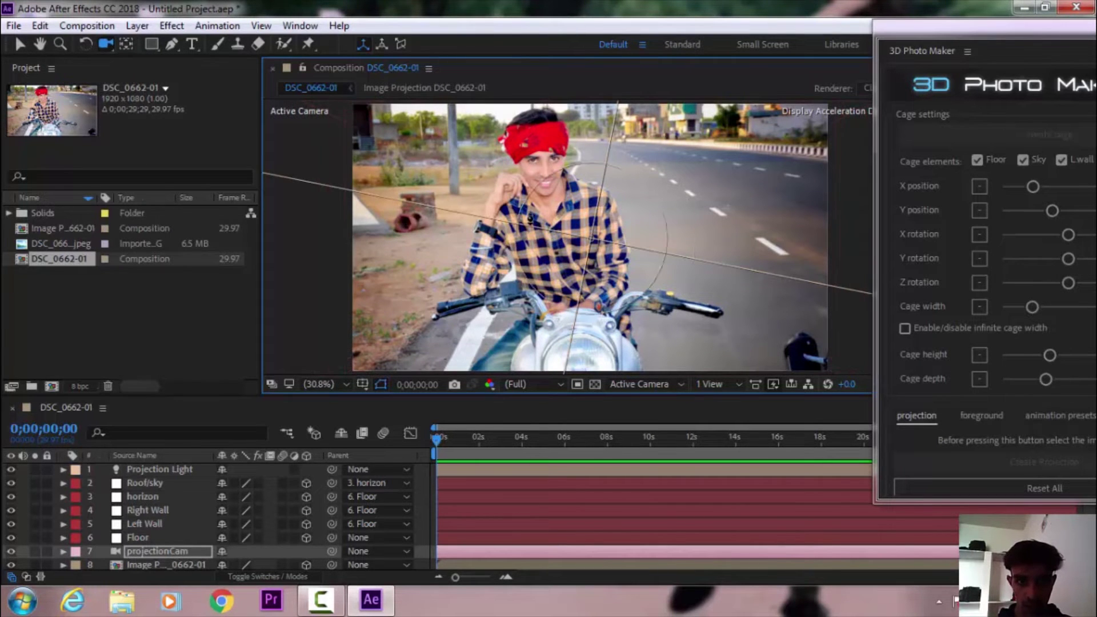
scroll(529, 218, down, 3)
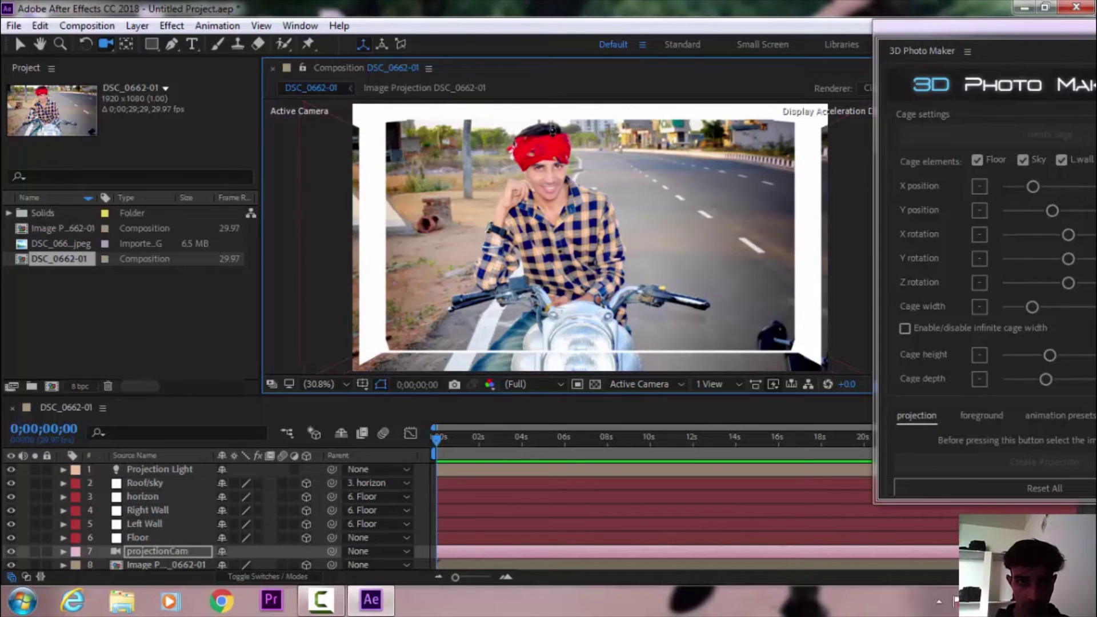
scroll(551, 129, up, 3)
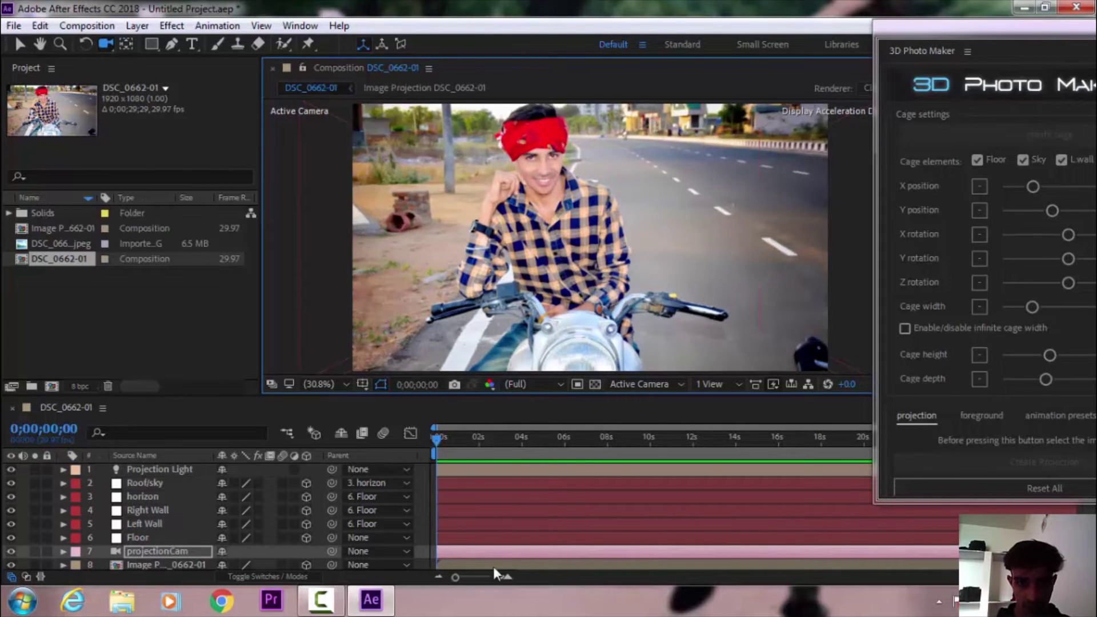
click(527, 384)
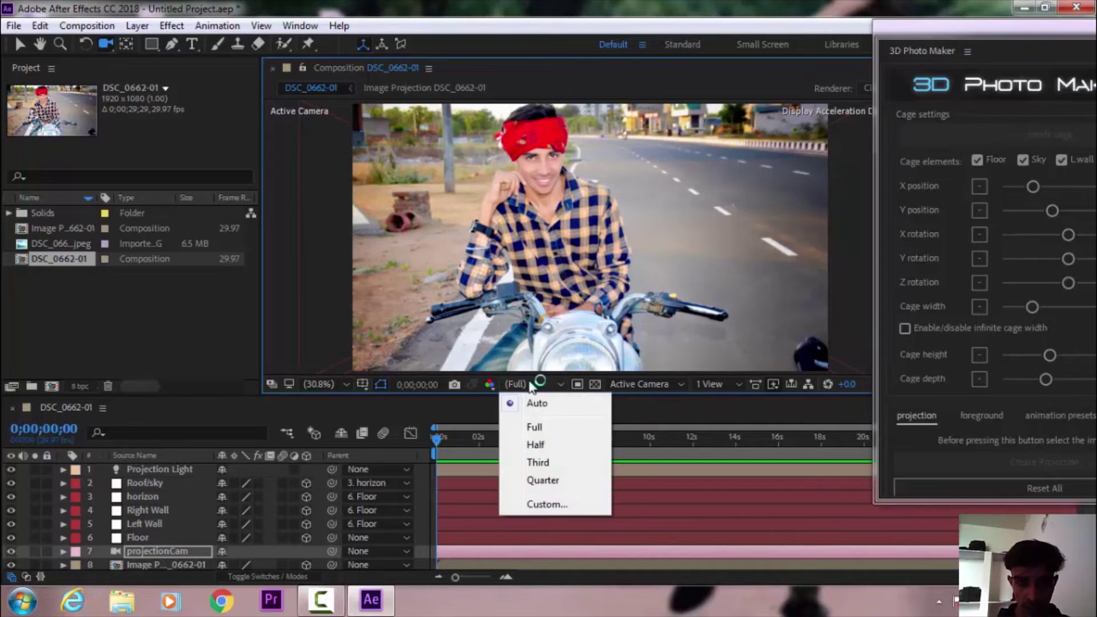
click(543, 463)
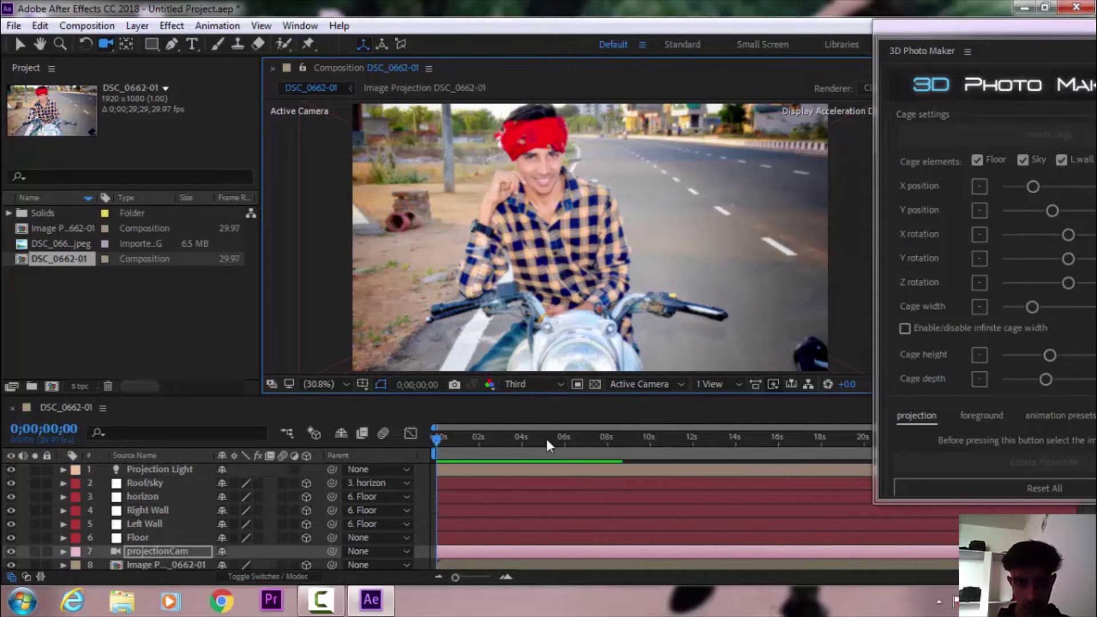
mouse_move(517, 157)
mouse_down()
mouse_move(517, 177)
mouse_move(516, 161)
mouse_up()
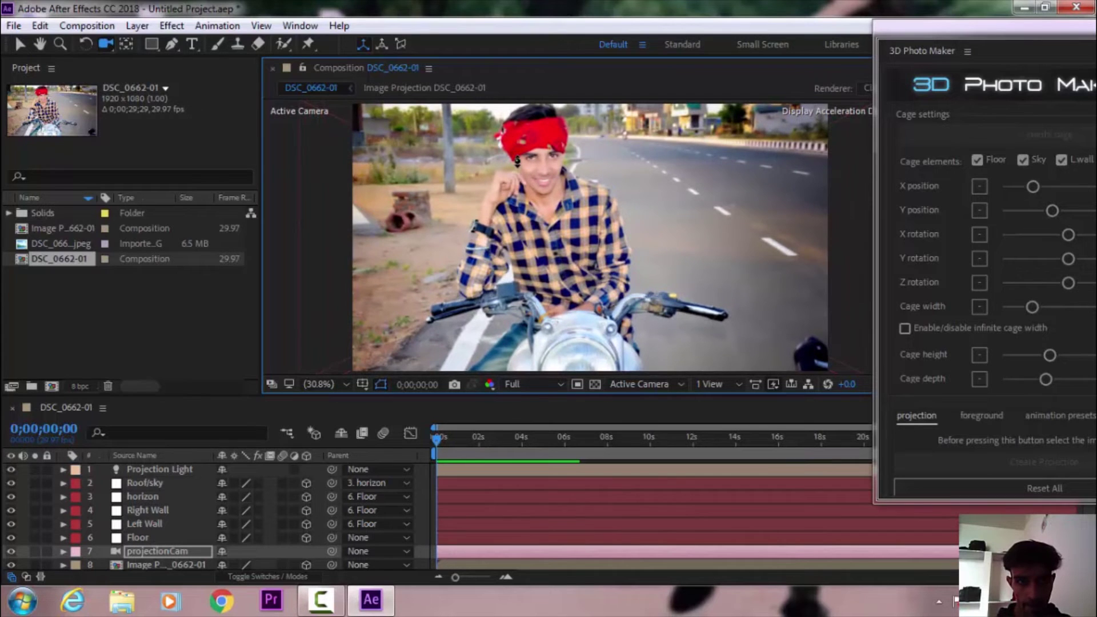
At Half resolution, add projectionCam Point of Interest and Position keyframes at 0;00;00;00.
click(558, 384)
click(553, 446)
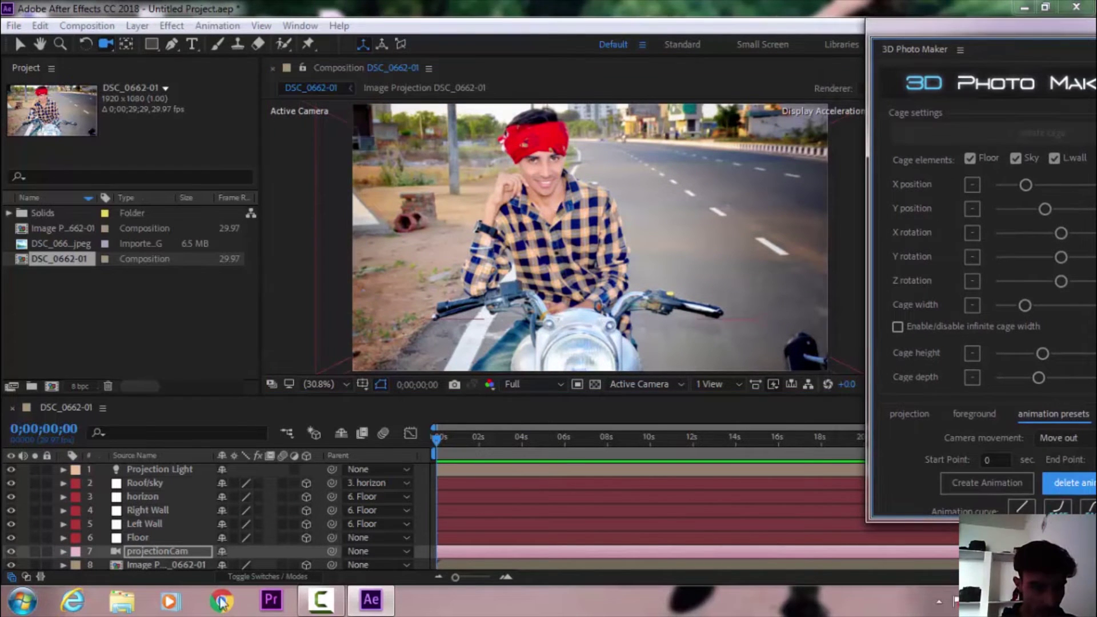
click(64, 550)
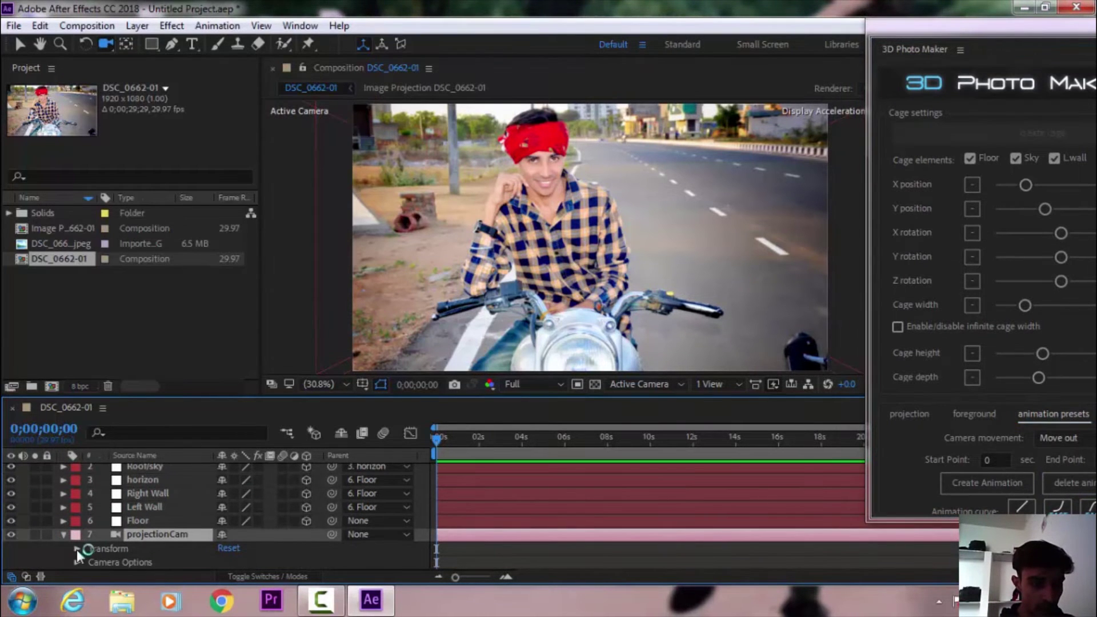
click(77, 548)
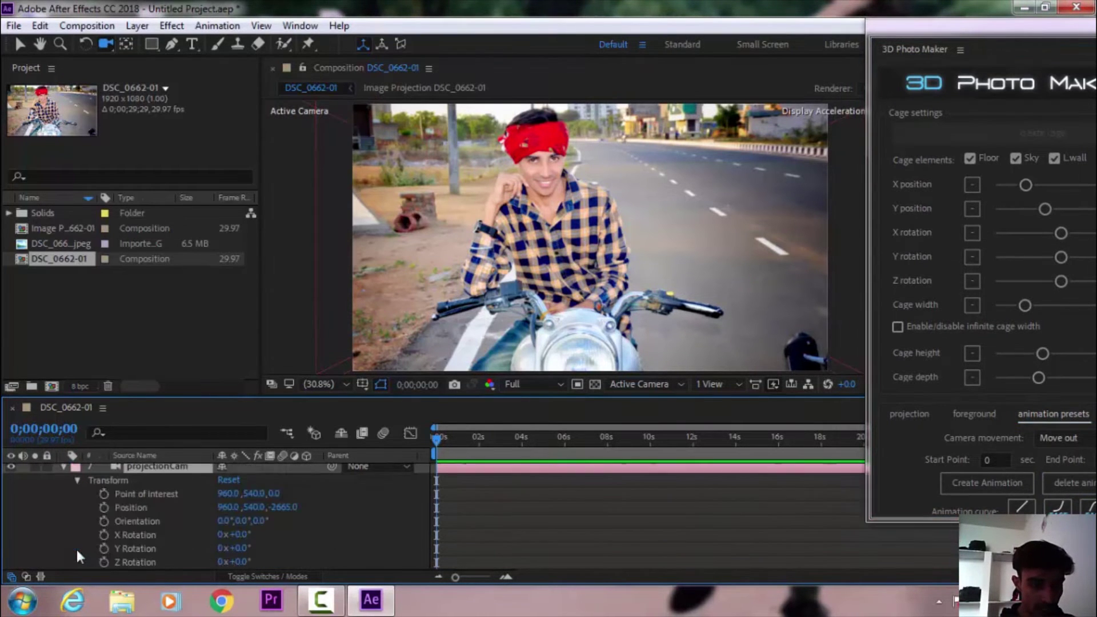
click(104, 493)
click(104, 506)
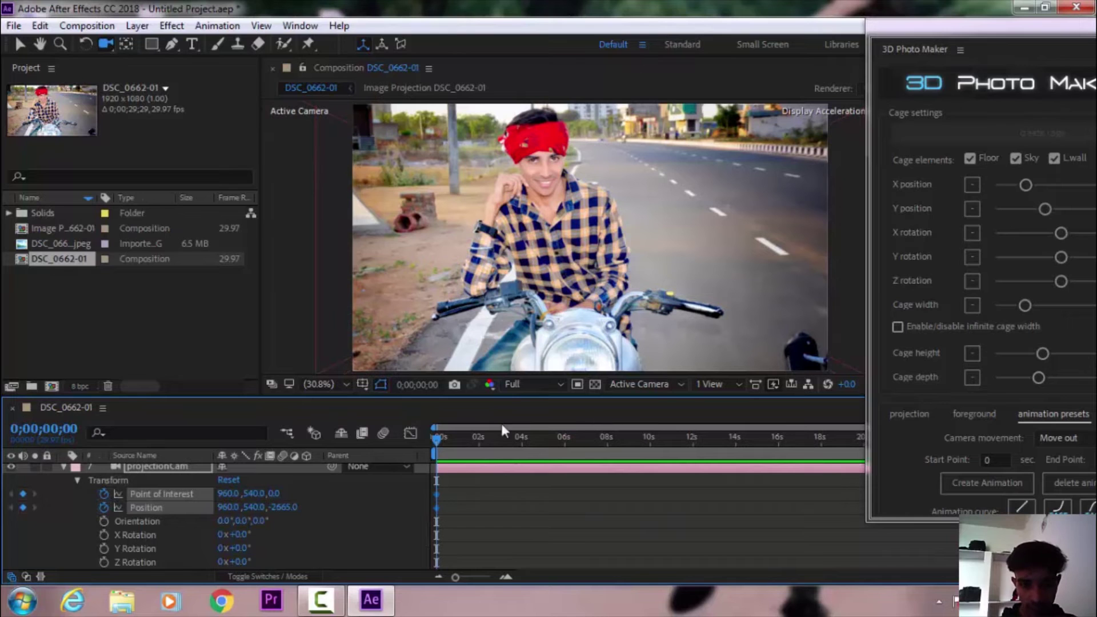
At about 2 seconds, dolly the camera closer to the rider.
click(479, 438)
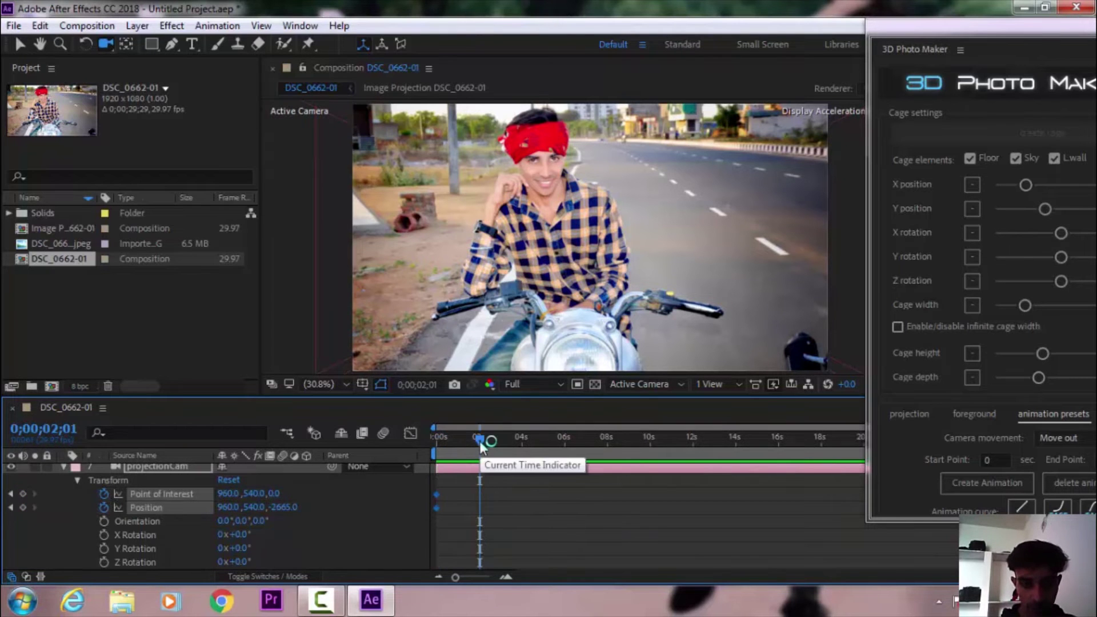
drag(546, 193, 544, 158)
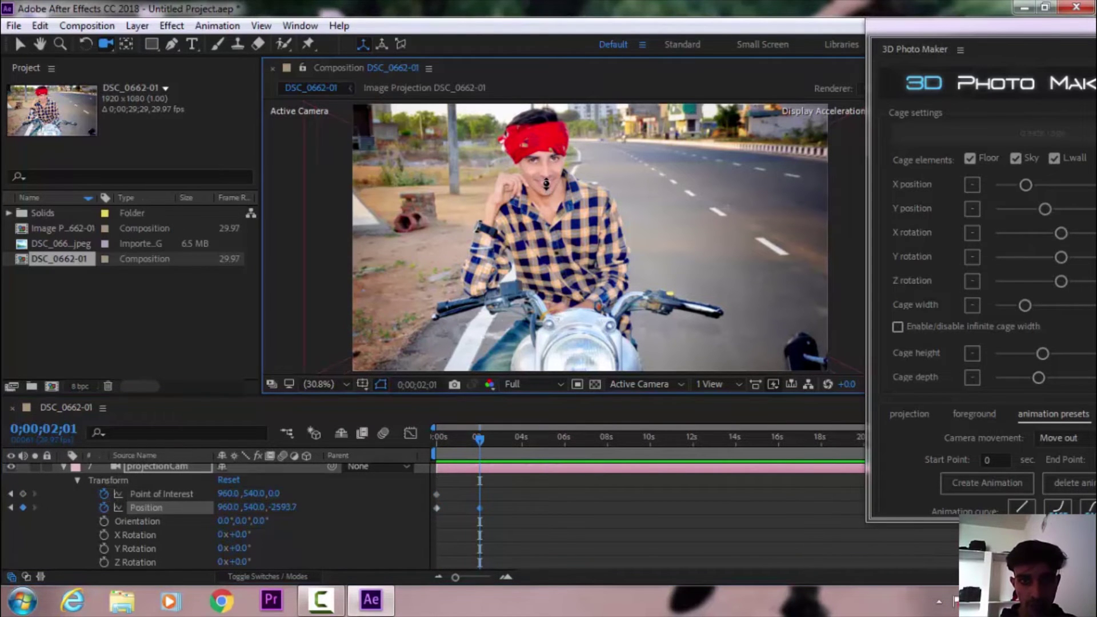
drag(545, 156, 515, 166)
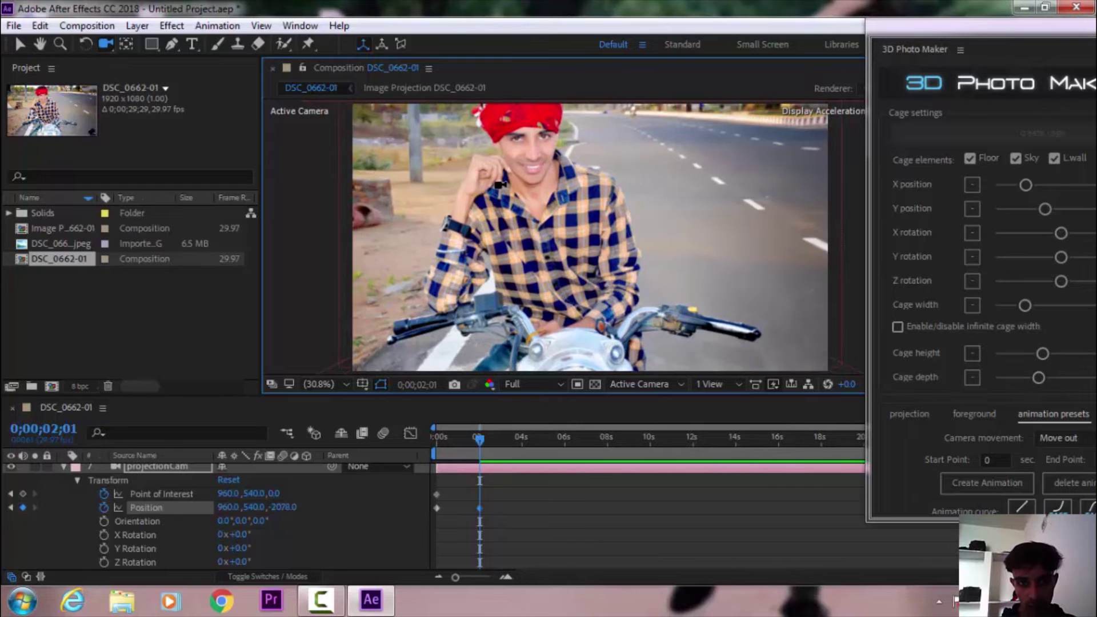
At 0;00;03;29, frame the rider's chest and face: Position 766.4,501.3,-1359, Point of Interest 960,418,0.
click(520, 438)
drag(514, 147, 514, 150)
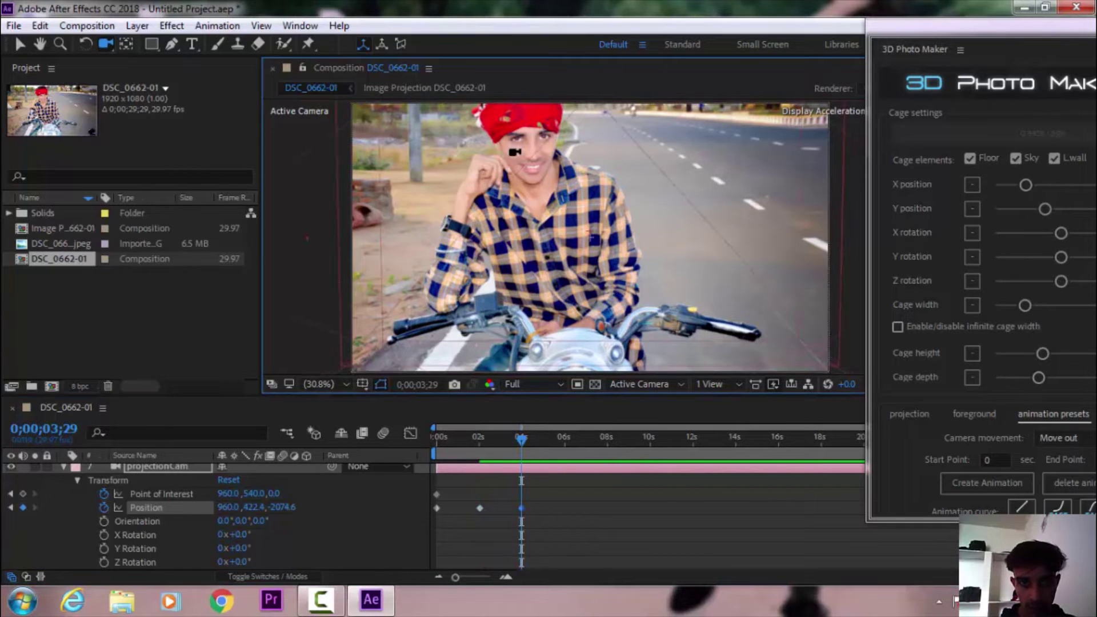
click(543, 382)
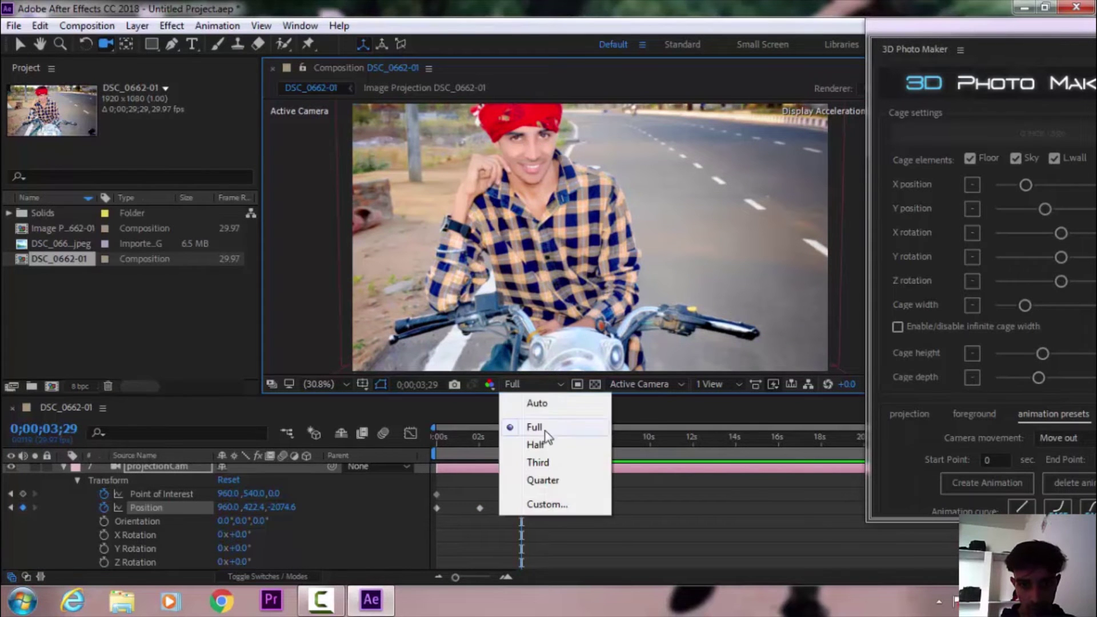
click(537, 445)
mouse_move(524, 134)
mouse_down()
mouse_move(536, 130)
mouse_move(527, 48)
mouse_up()
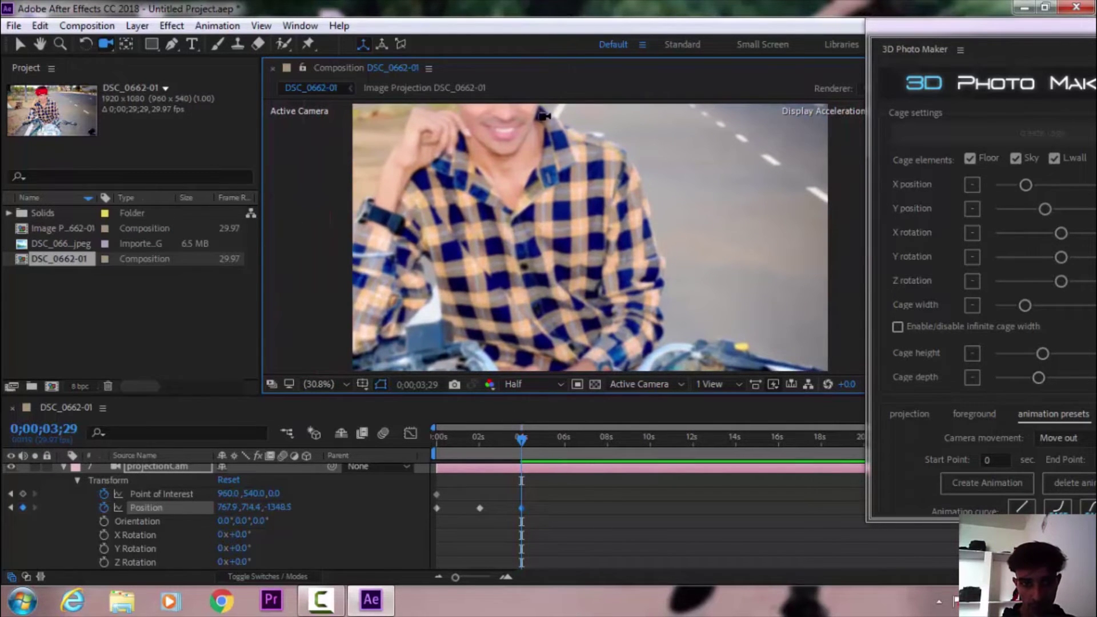
drag(544, 126, 545, 133)
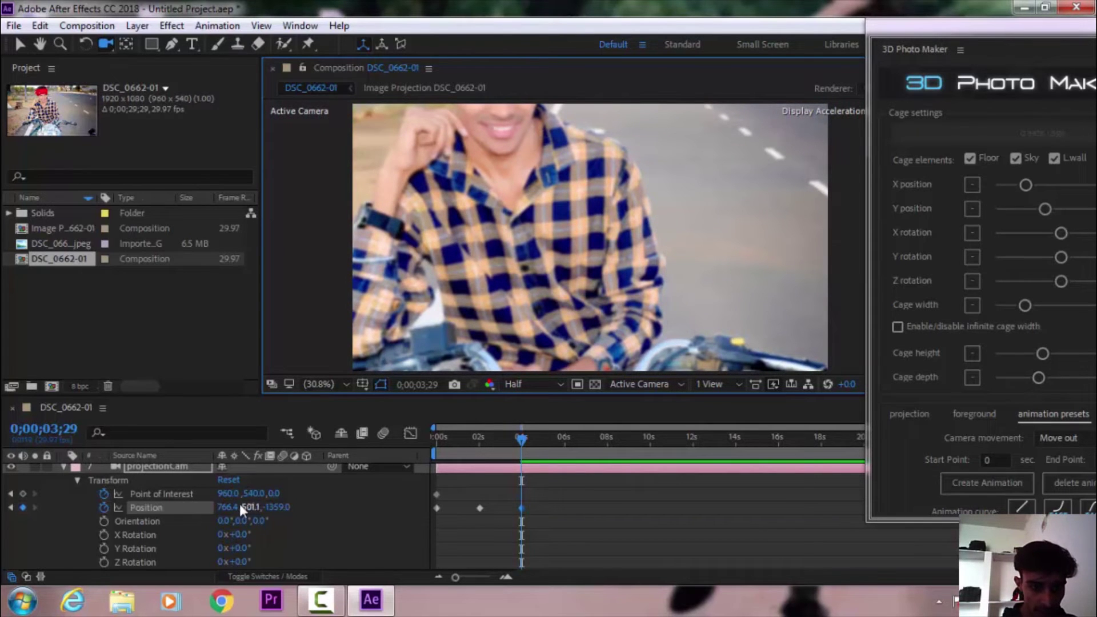
drag(251, 507, 296, 506)
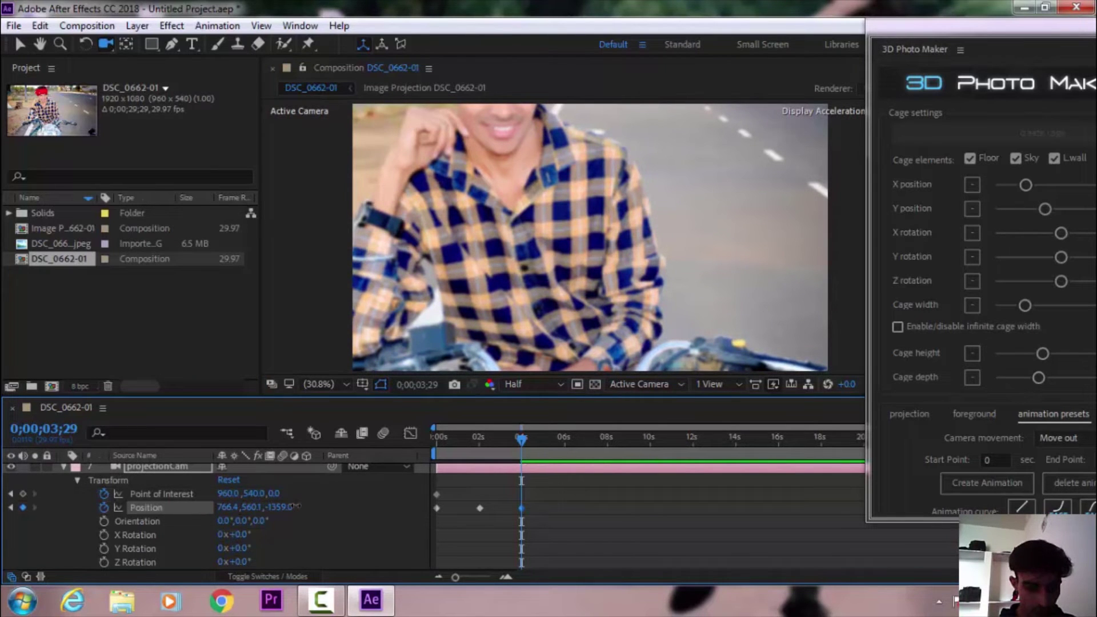
mouse_move(251, 494)
mouse_down()
mouse_move(90, 495)
mouse_move(151, 501)
mouse_up()
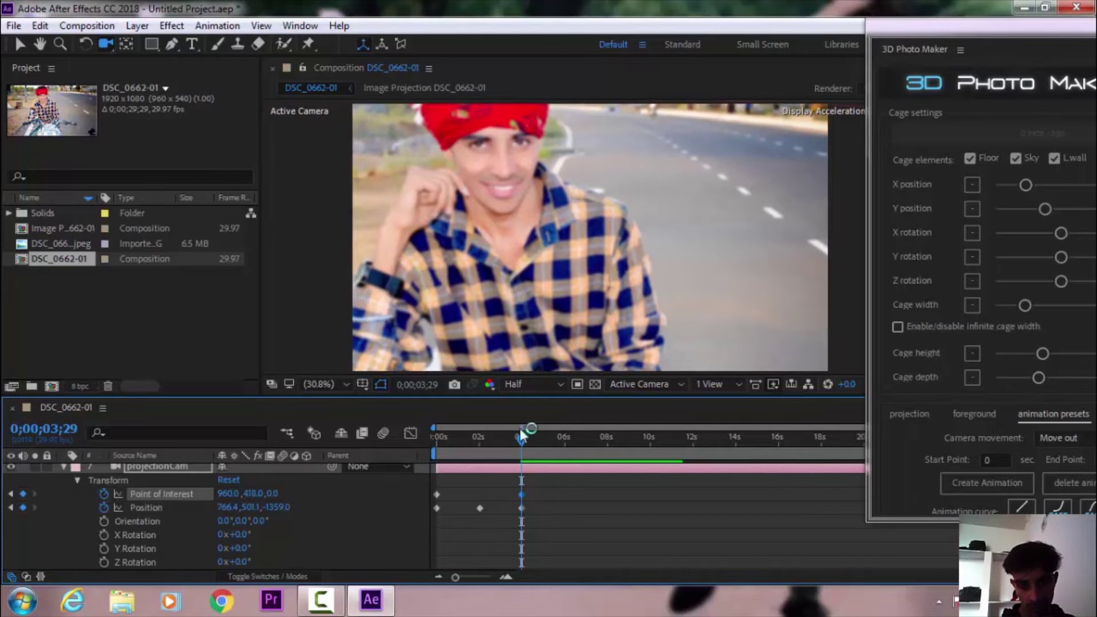
drag(523, 431, 300, 451)
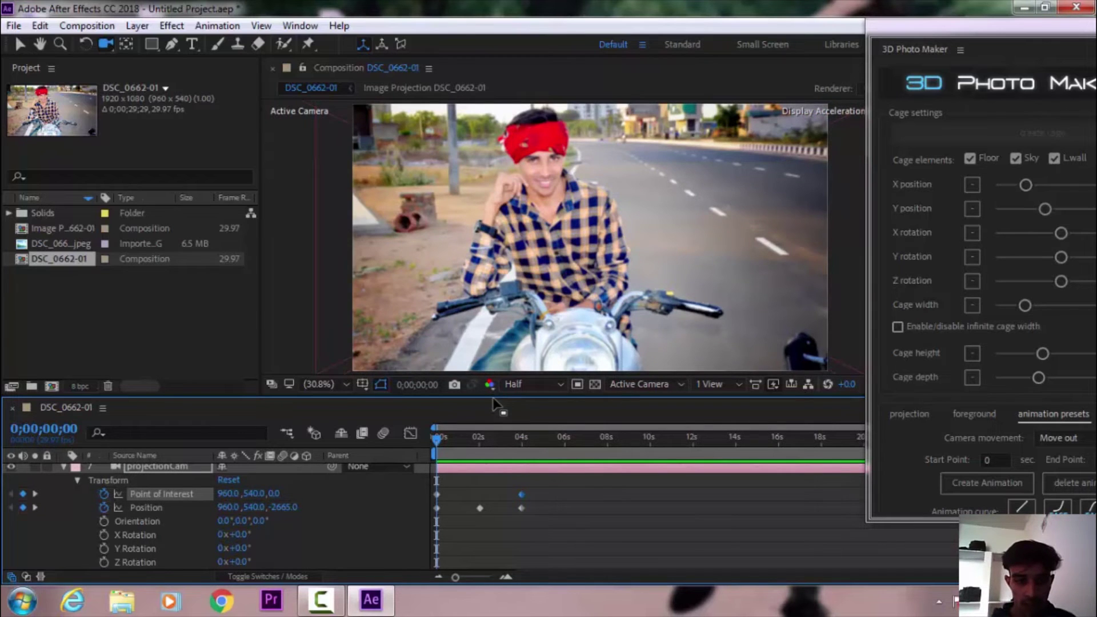
Add a Position keyframe at 0;00;04;18 (613.2,903.7,-1609.3) showing rider and road, then select camera keyframes.
key(space)
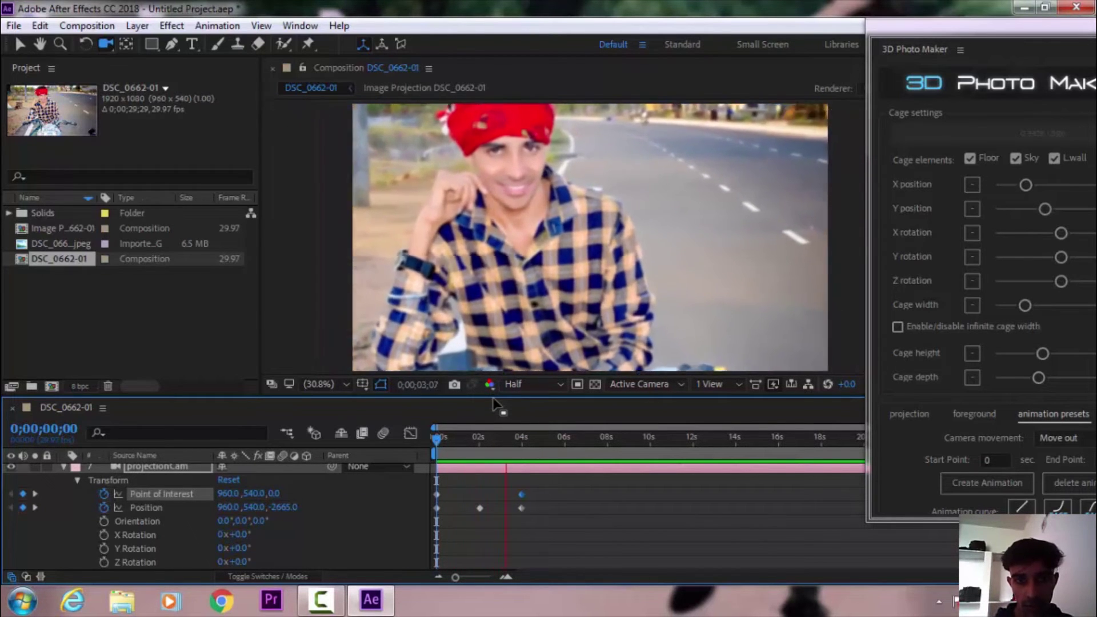
key(space)
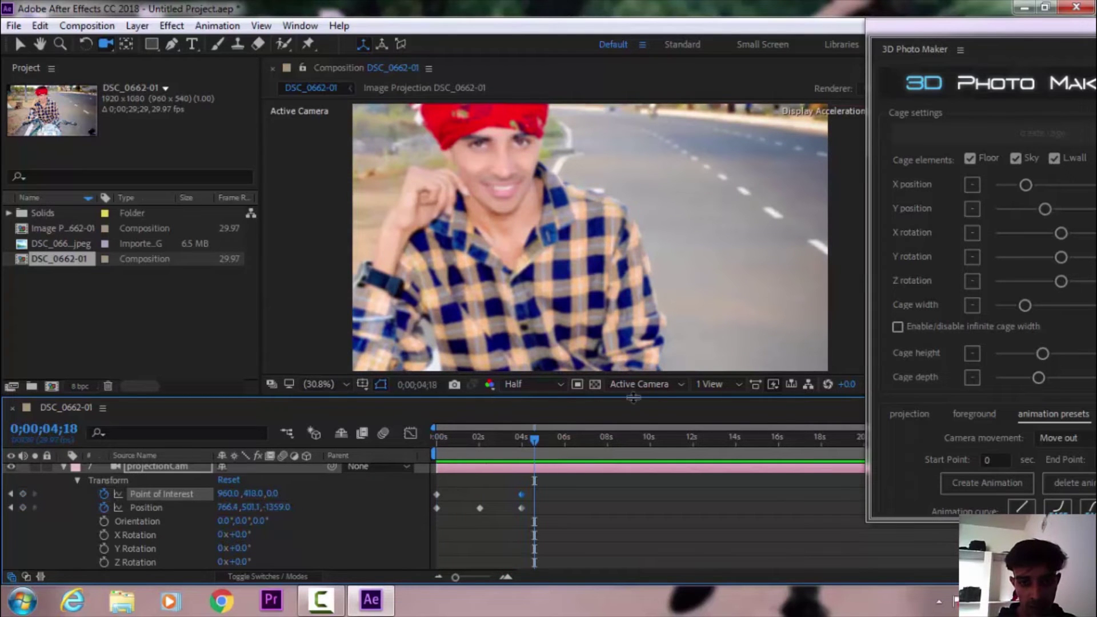
mouse_move(556, 136)
mouse_down()
mouse_move(554, 110)
mouse_move(561, 132)
mouse_move(350, 283)
mouse_up()
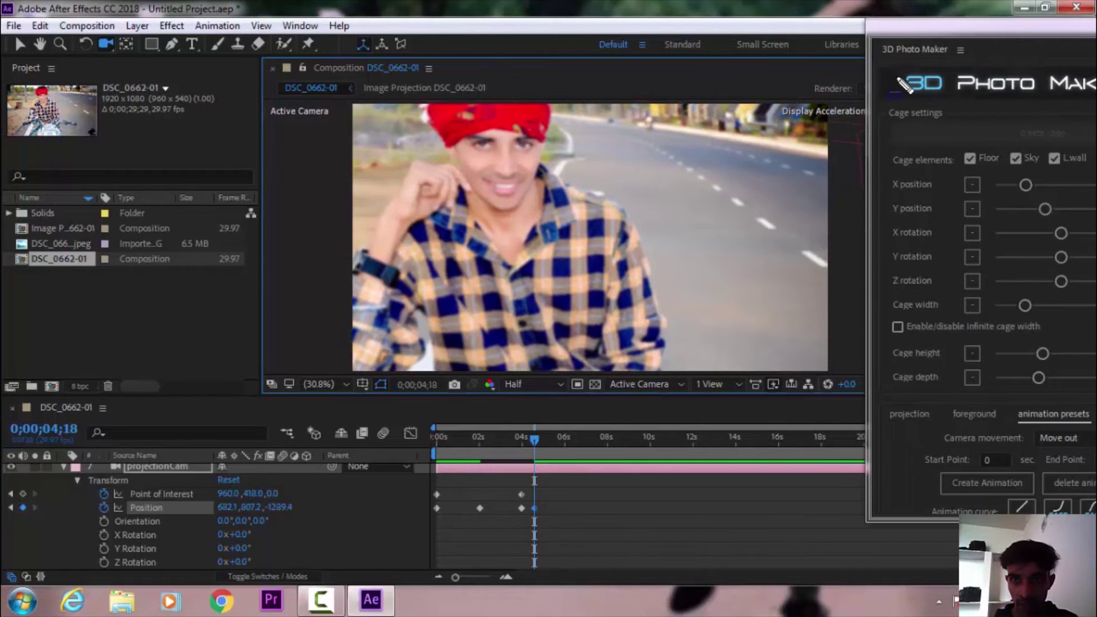
drag(831, 148, 552, 81)
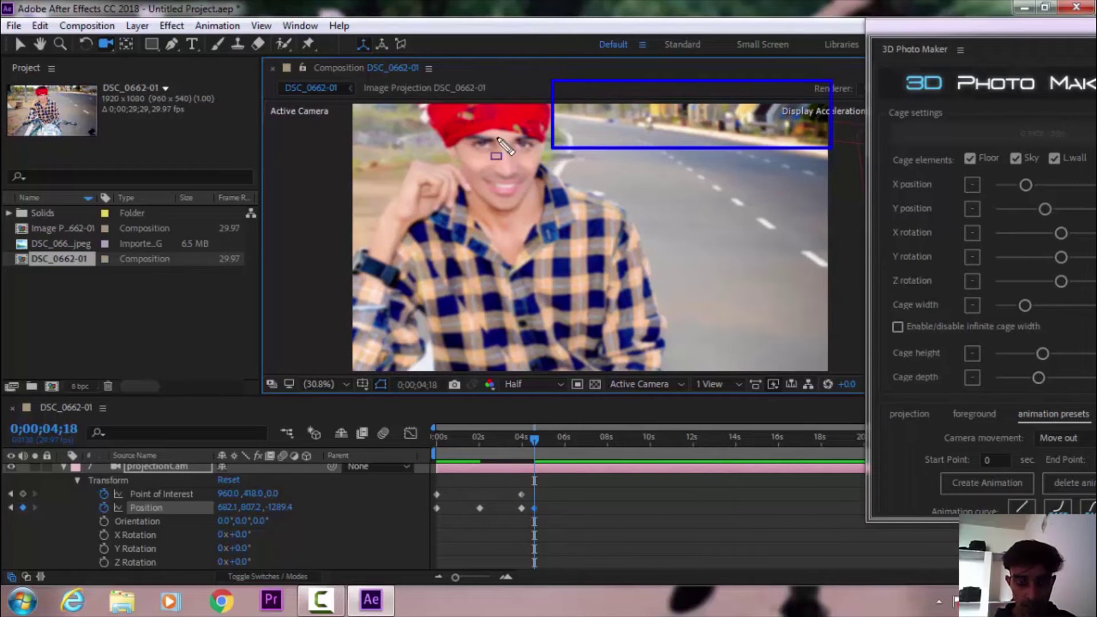
drag(534, 166, 538, 246)
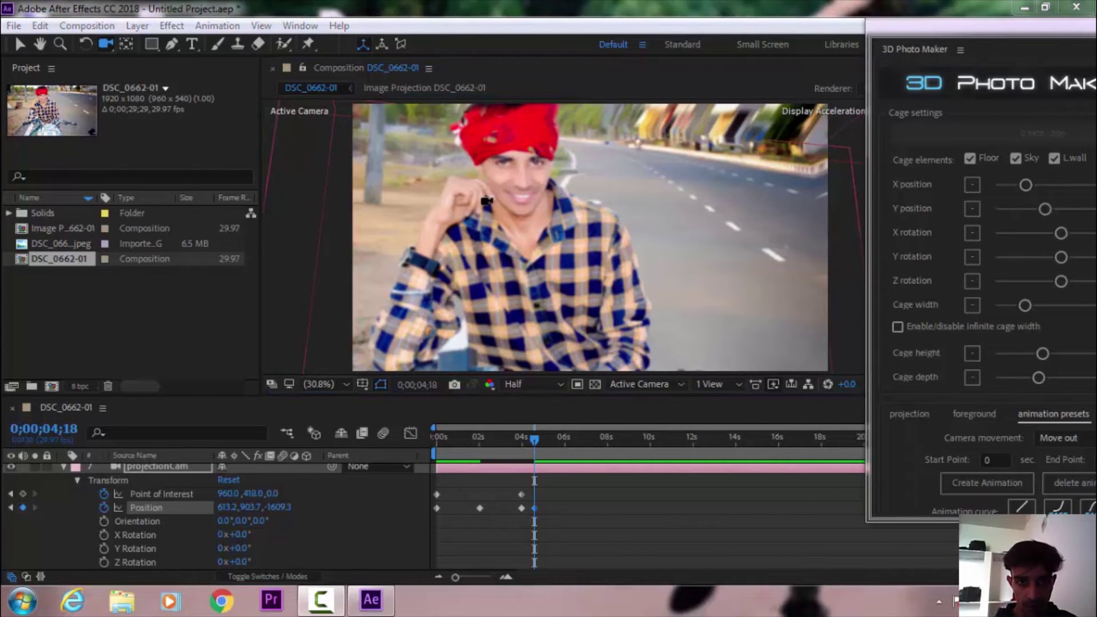
drag(562, 492, 115, 553)
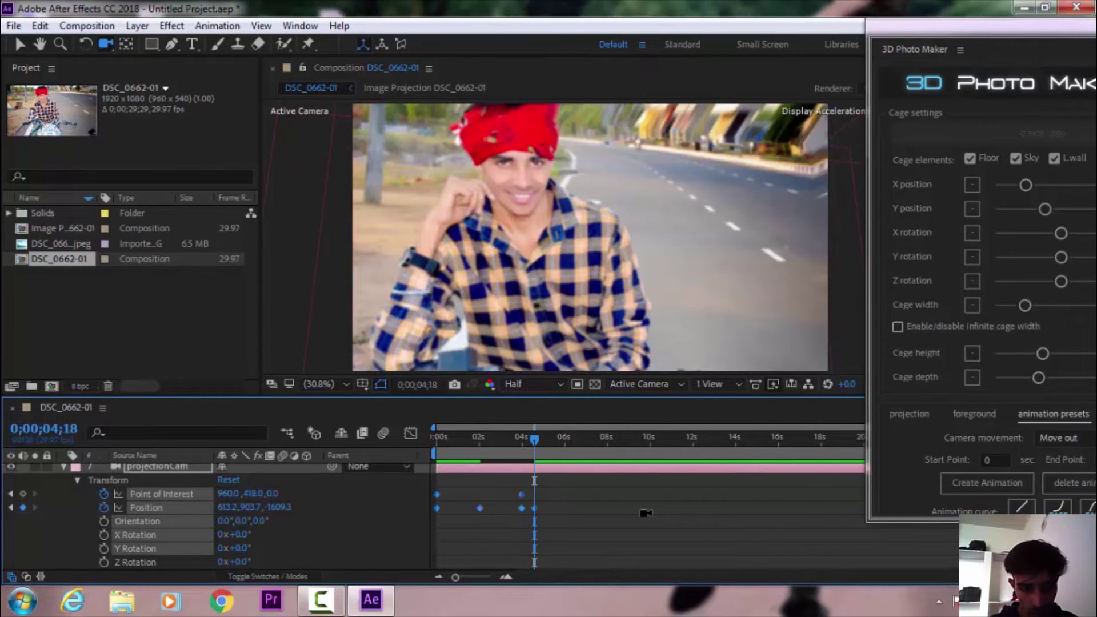
drag(618, 501, 426, 524)
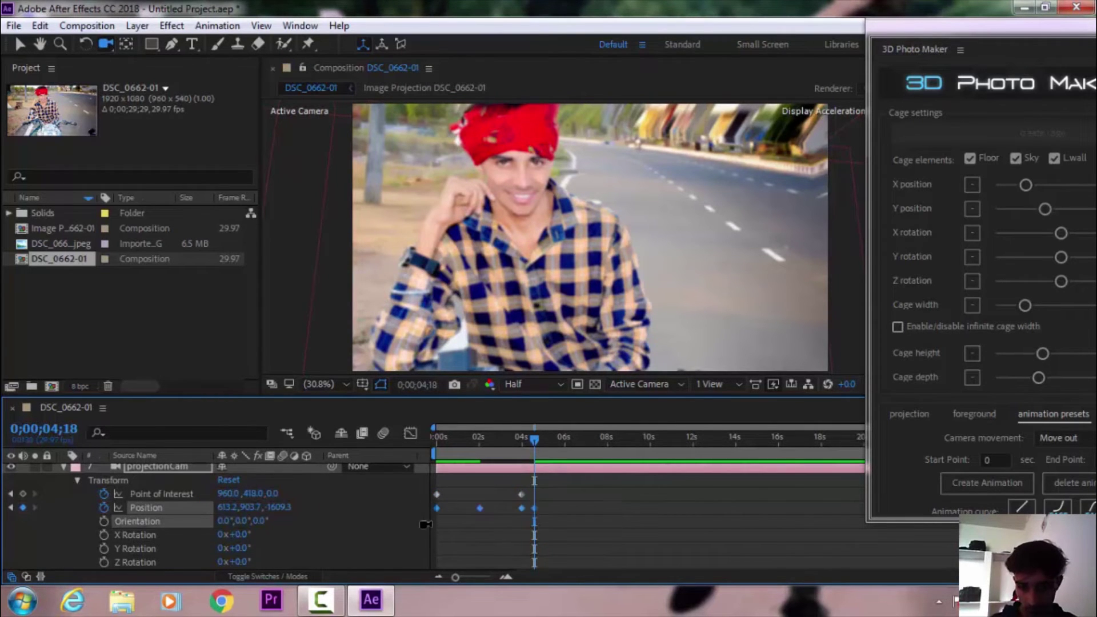
Delete all projectionCam Position and Point of Interest keyframes and collapse the camera.
key(Delete)
drag(550, 535, 337, 469)
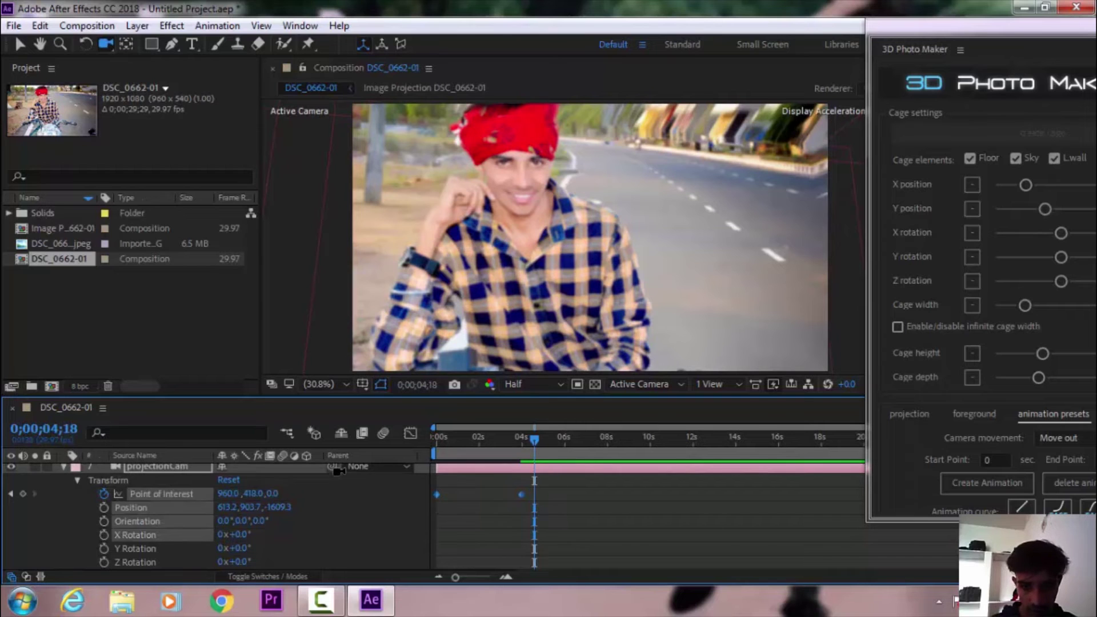
key(Delete)
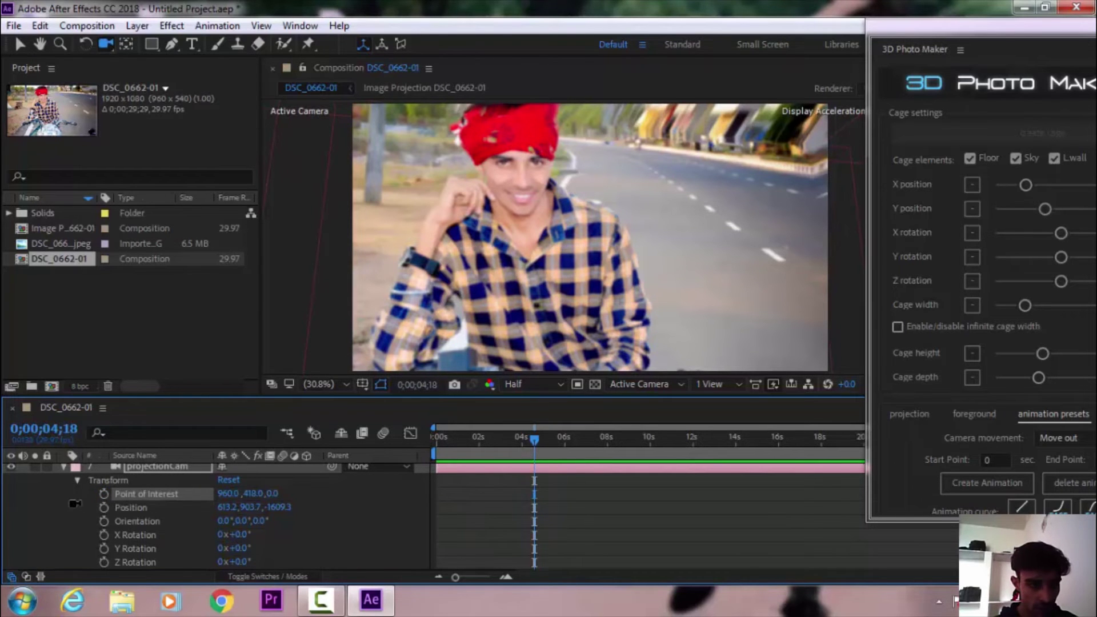
click(63, 466)
Open the Image Projection precomp and its DSC_0662-01.jpeg layer in the Layer viewer.
click(173, 546)
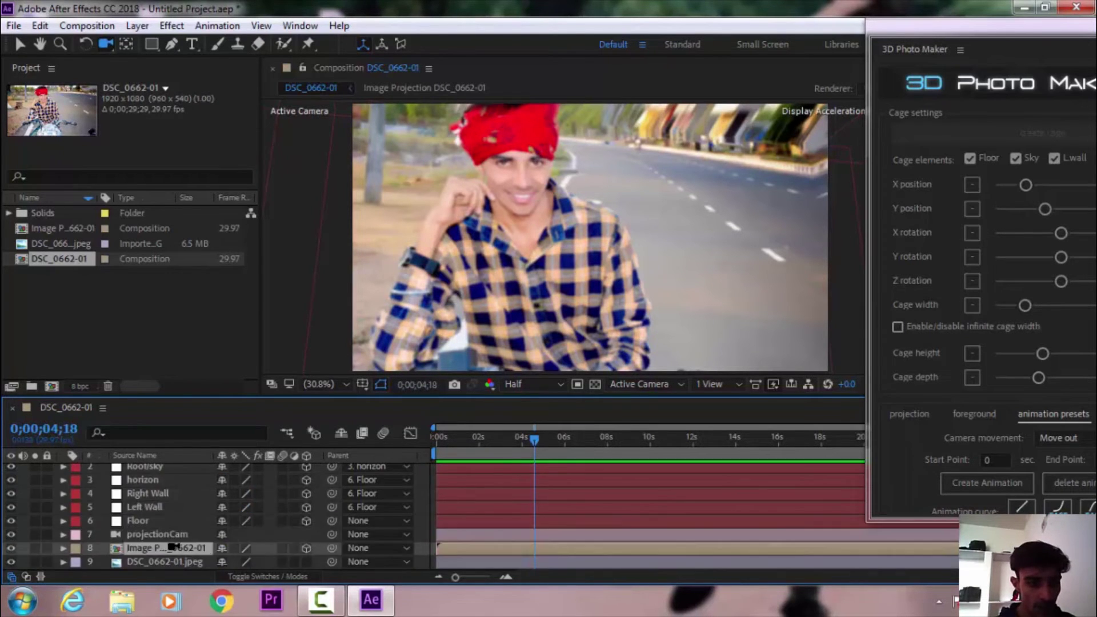
double_click(170, 547)
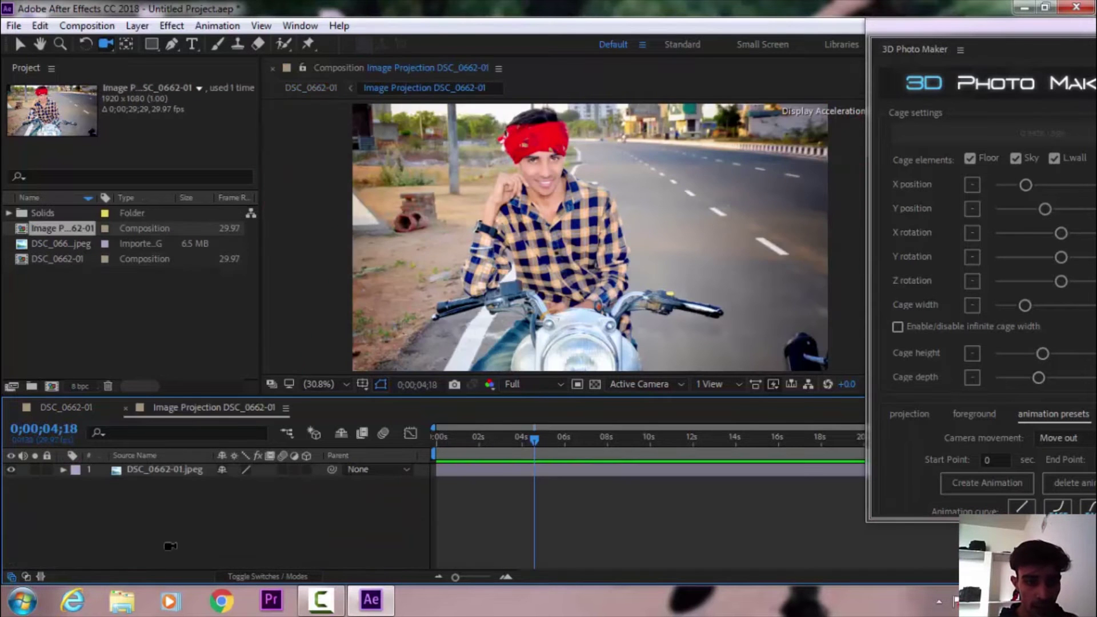
click(154, 470)
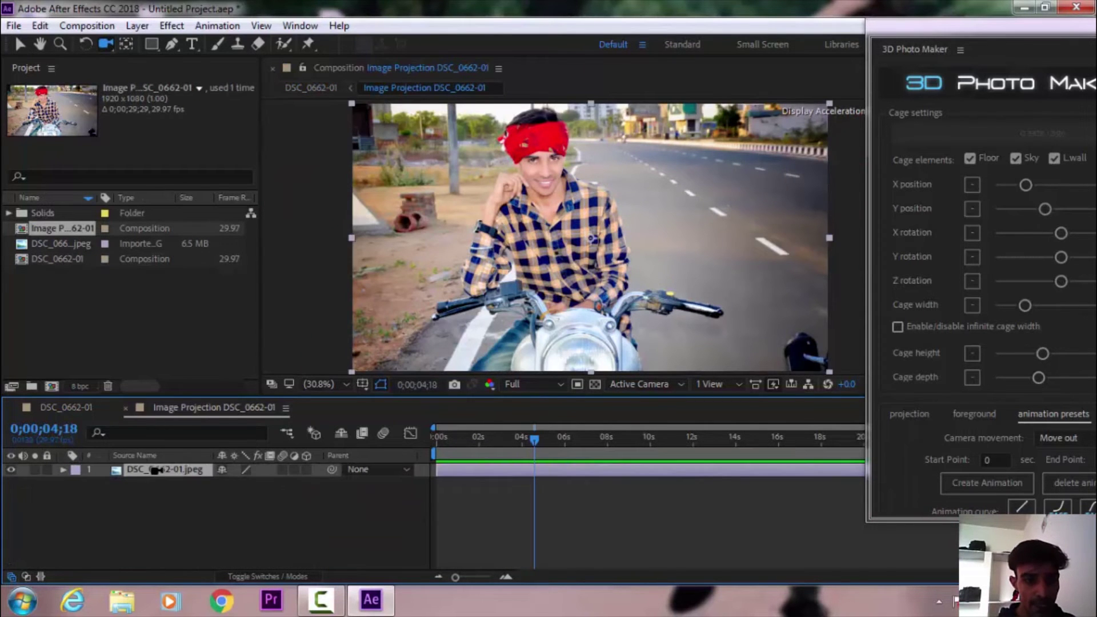
double_click(154, 470)
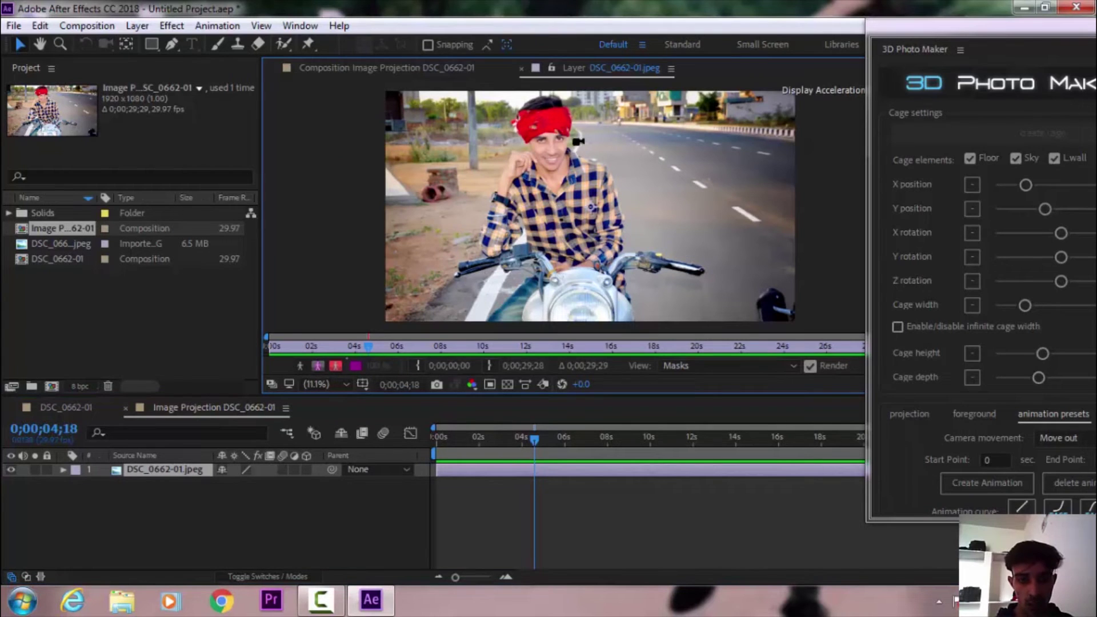
Select the Clone Stamp tool with the 65-pixel brush preset for the photo layer.
click(319, 384)
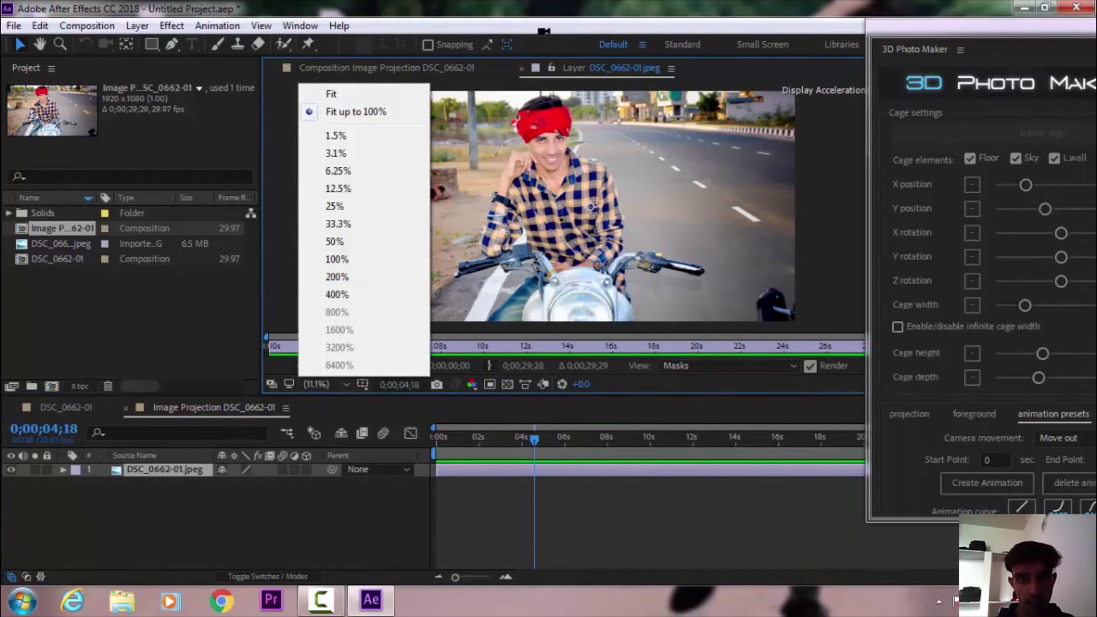
click(536, 3)
click(237, 44)
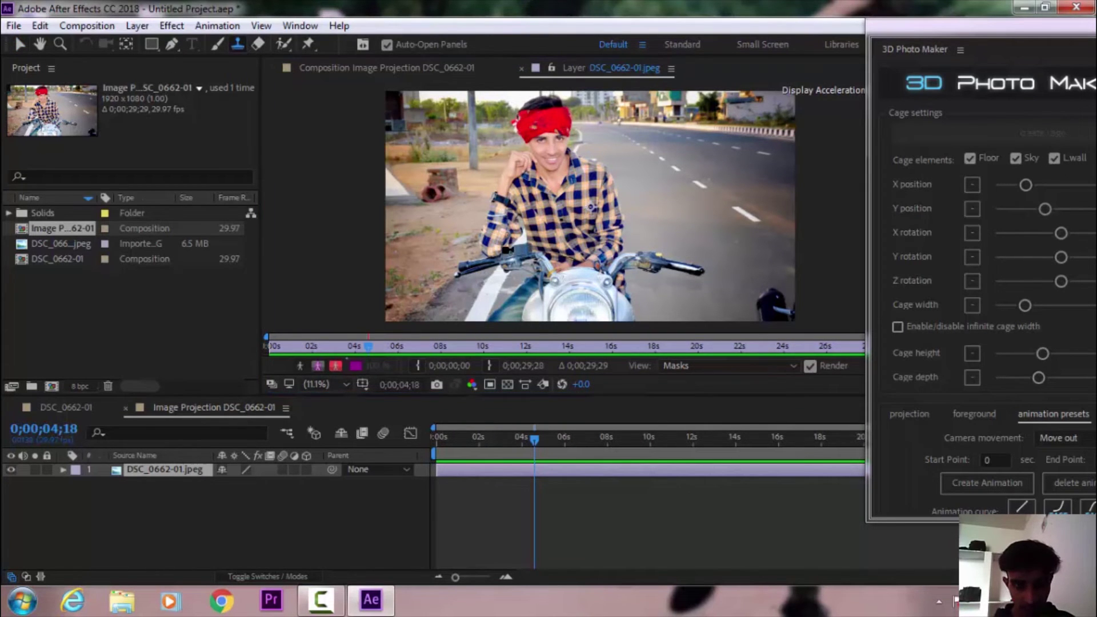
click(503, 192)
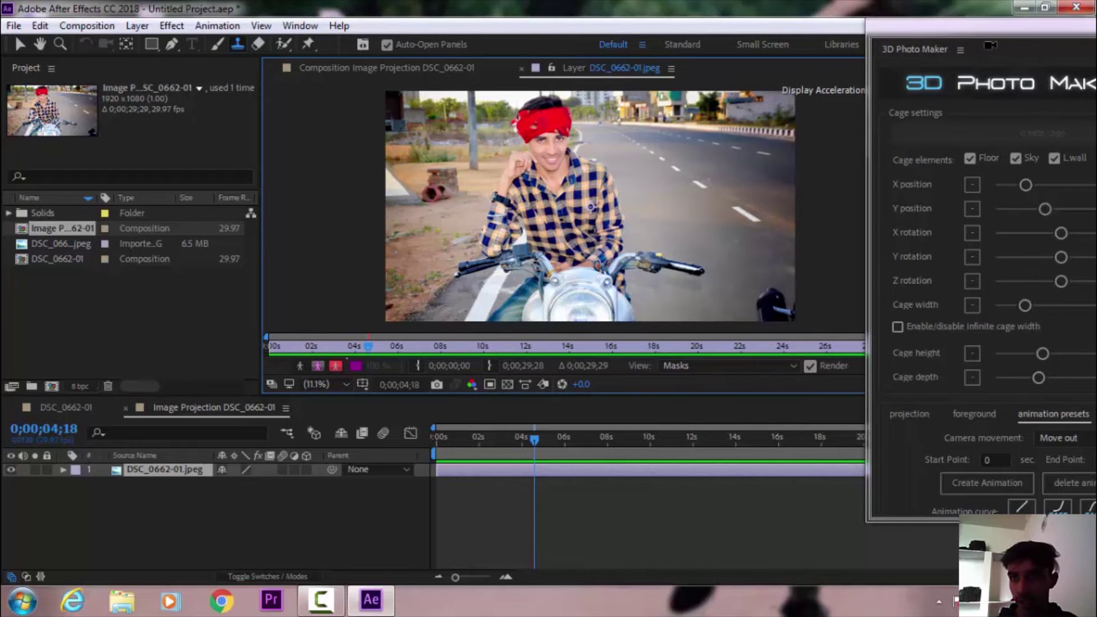
mouse_move(992, 35)
mouse_down()
mouse_move(562, 107)
mouse_move(124, 132)
mouse_up()
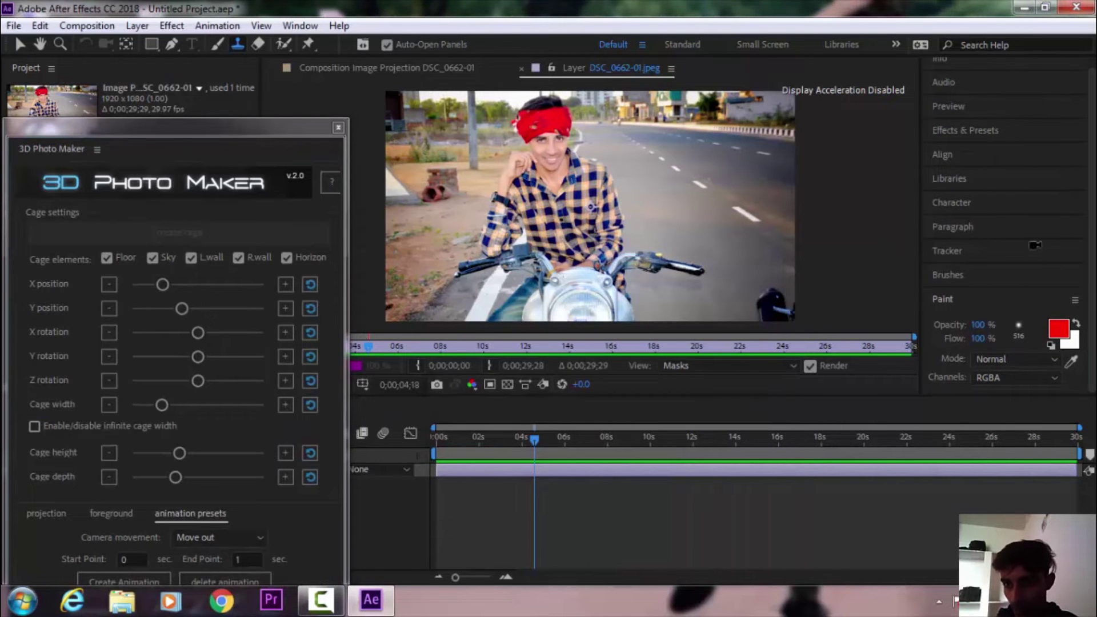
click(947, 283)
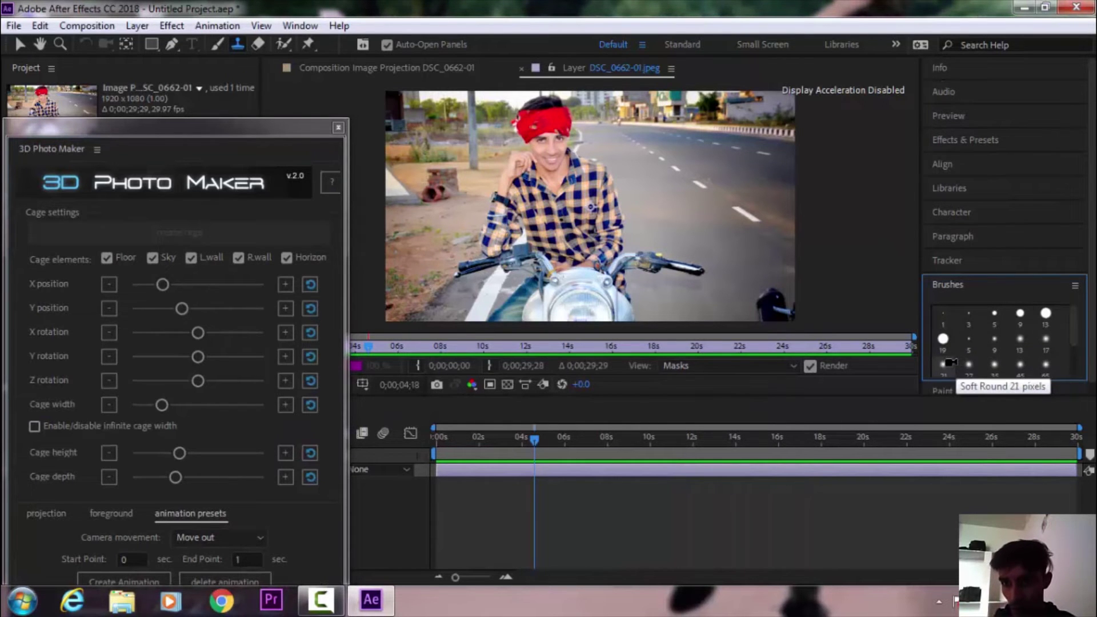
click(1044, 368)
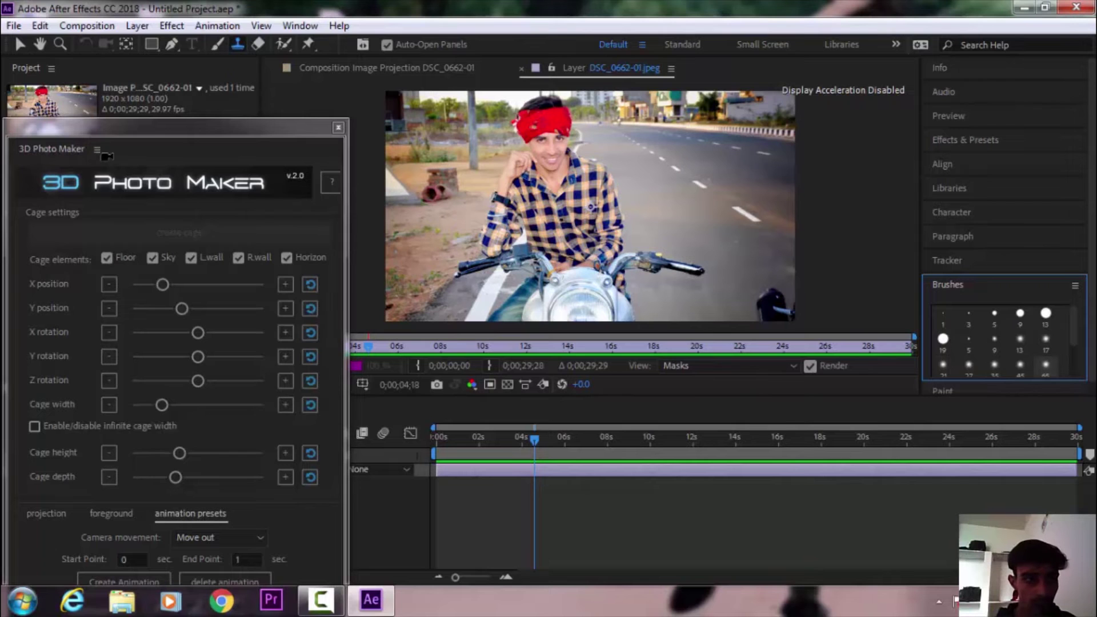
drag(102, 134, 861, 53)
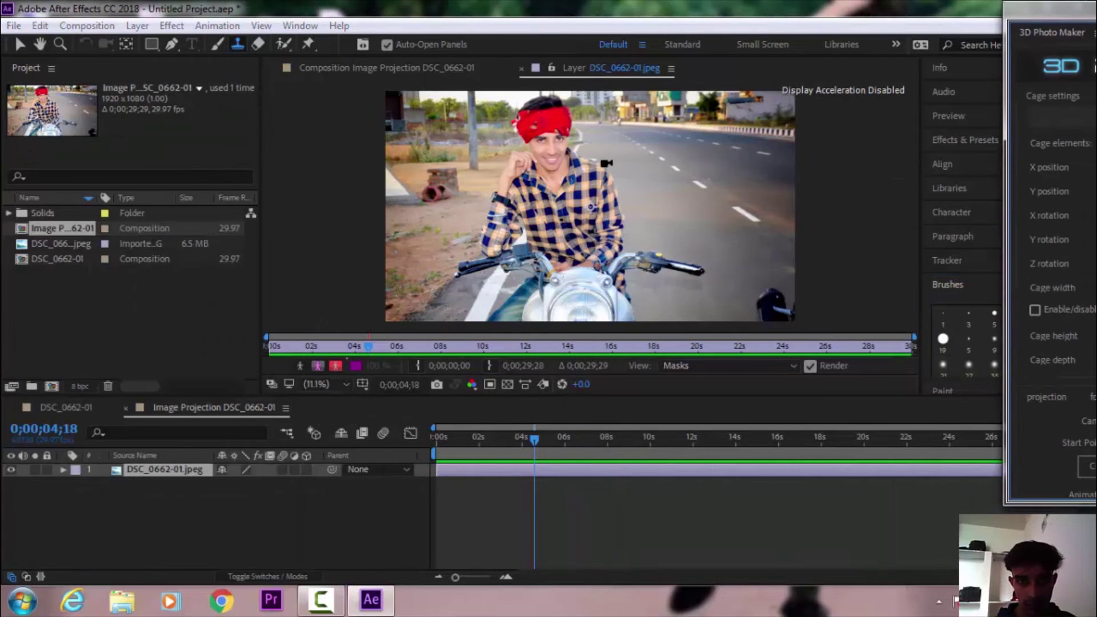
click(605, 162)
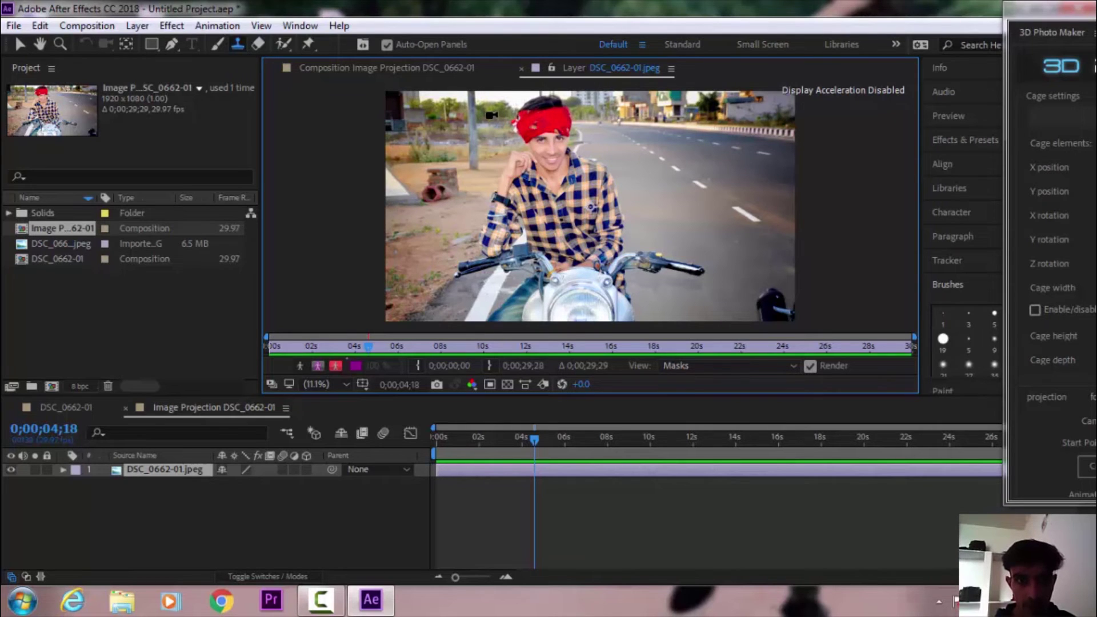
Clone background over the rider's head and motorcycle, then close the Image Projection timeline.
click(523, 114)
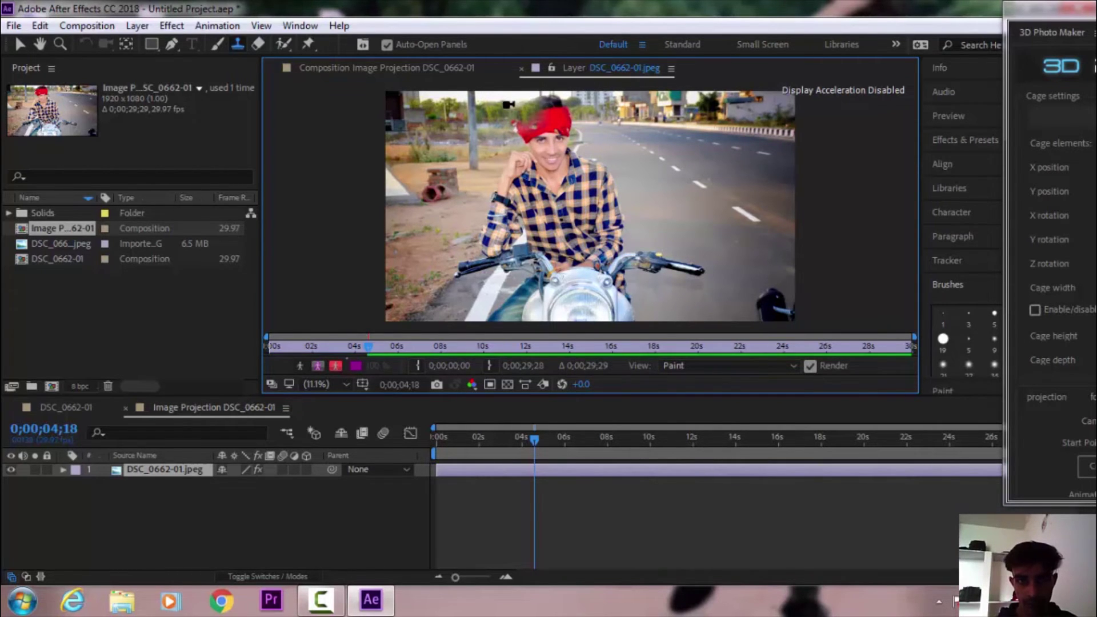
click(542, 103)
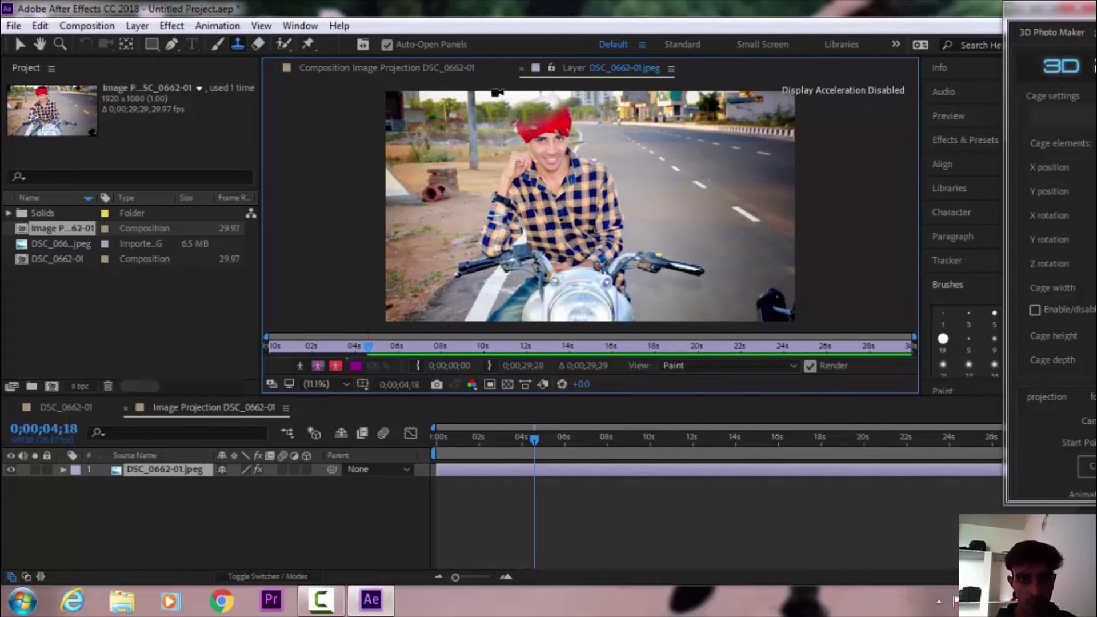
mouse_move(523, 124)
mouse_down()
mouse_move(554, 142)
mouse_move(477, 213)
mouse_move(608, 177)
mouse_move(540, 146)
mouse_move(630, 247)
mouse_move(745, 210)
mouse_up()
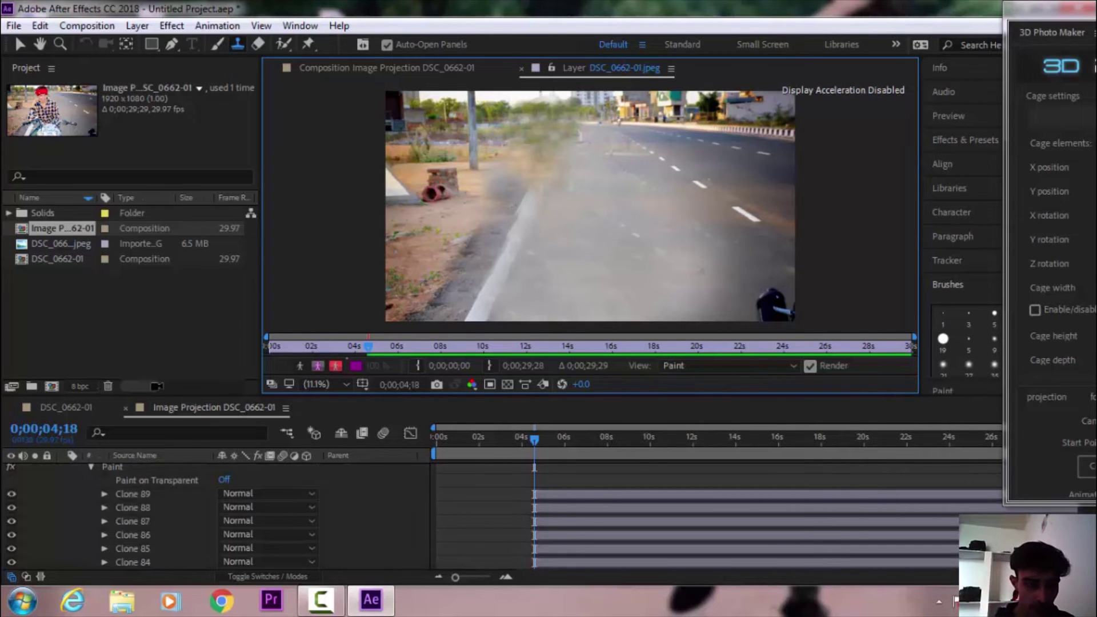
click(125, 407)
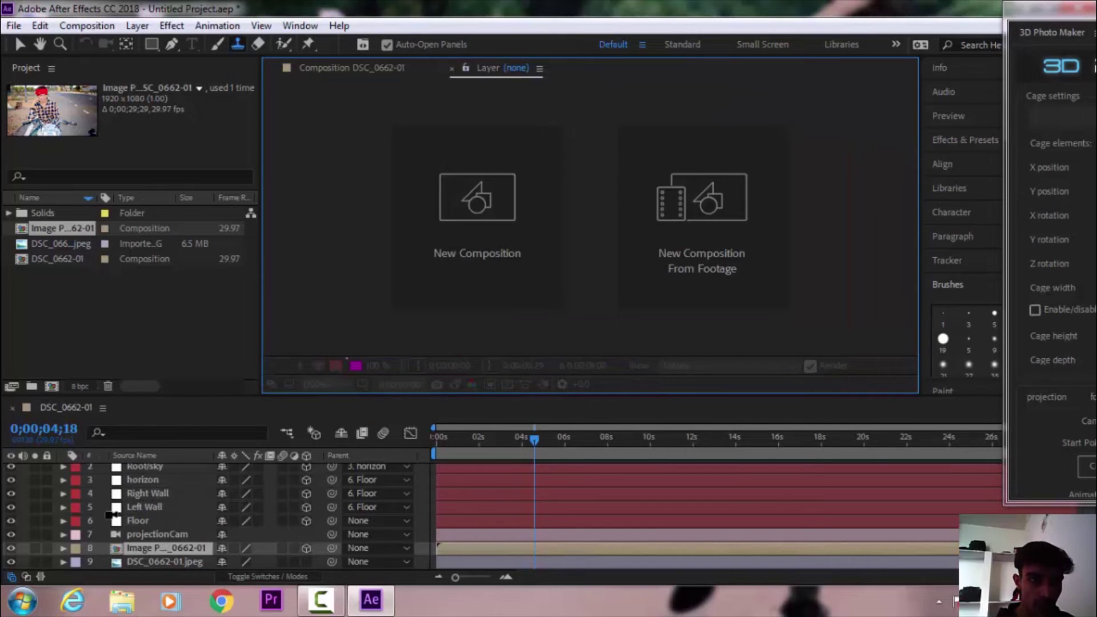
Reset projectionCam's transform to Point of Interest 960,540,0 and Position 960,540,-2666.7.
click(448, 70)
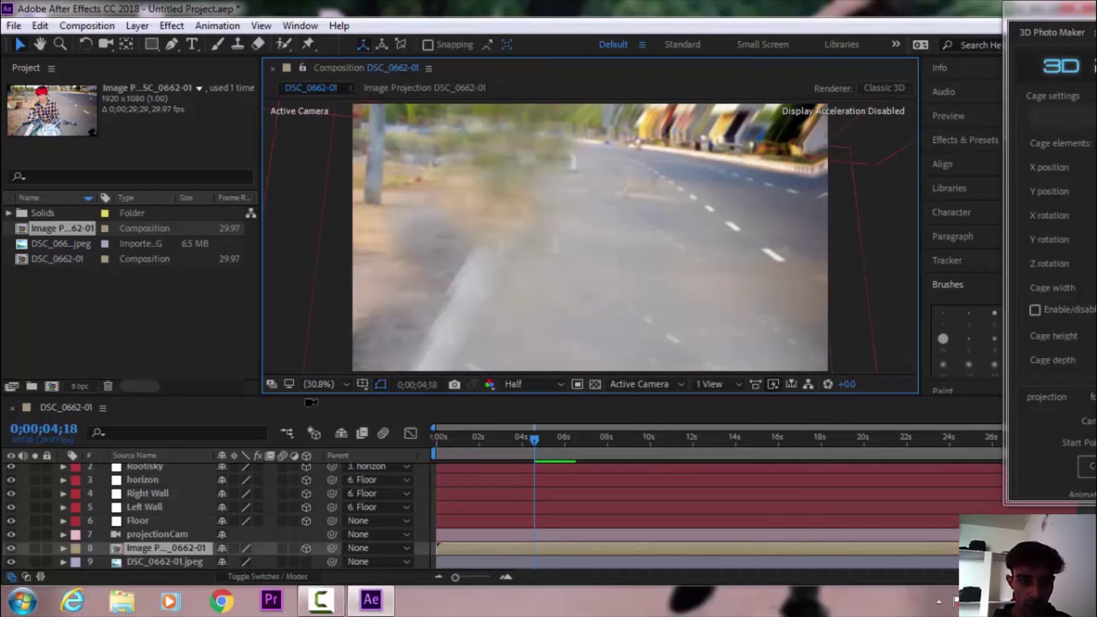
click(320, 384)
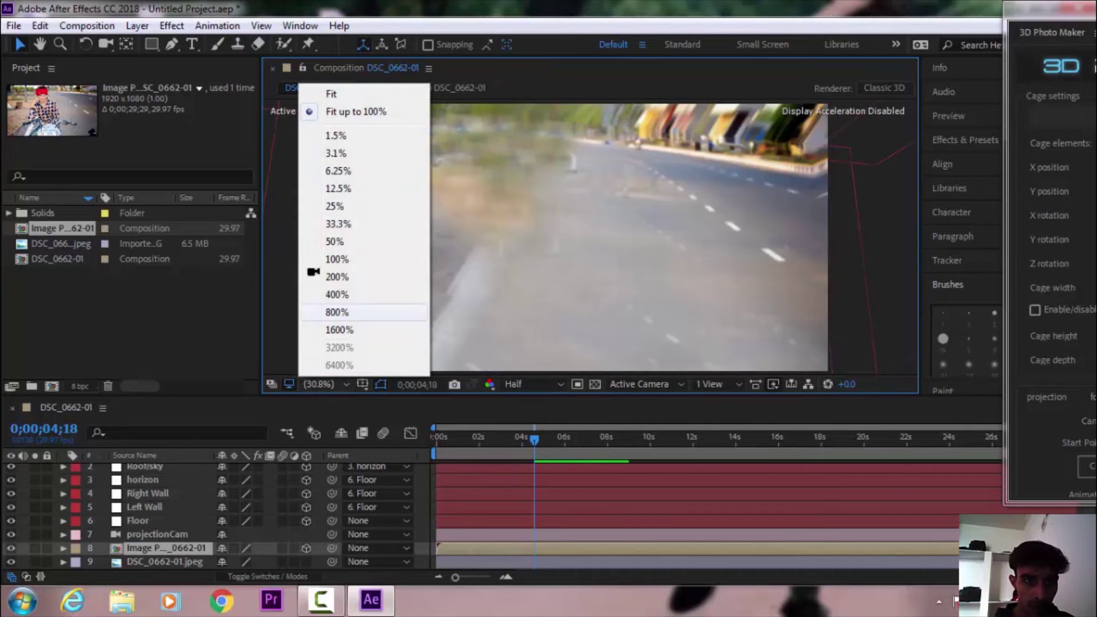
click(337, 93)
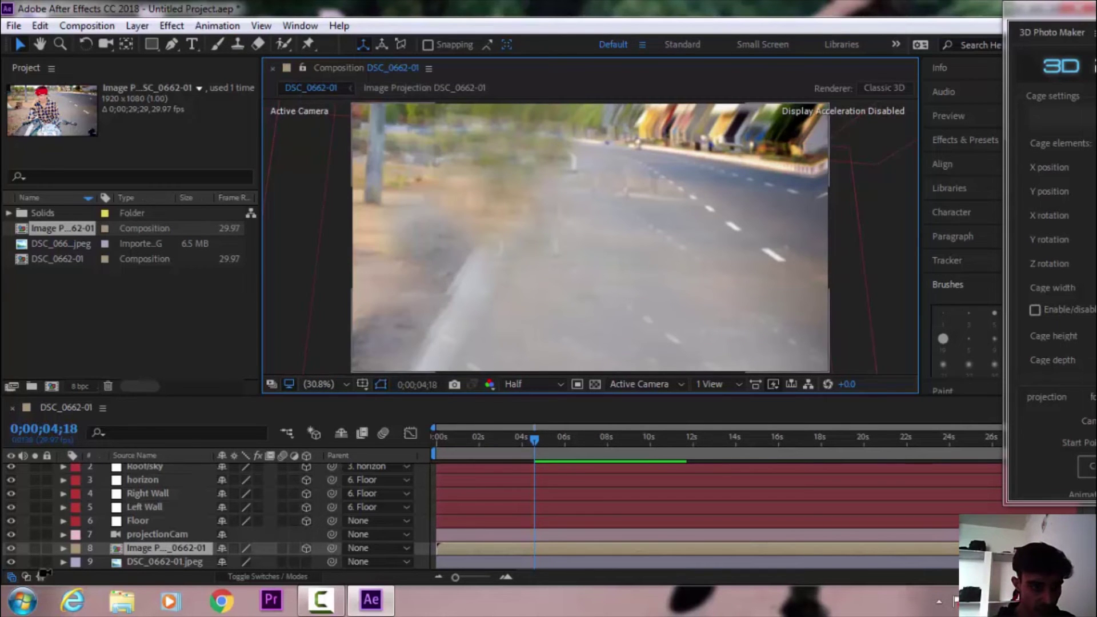
click(62, 534)
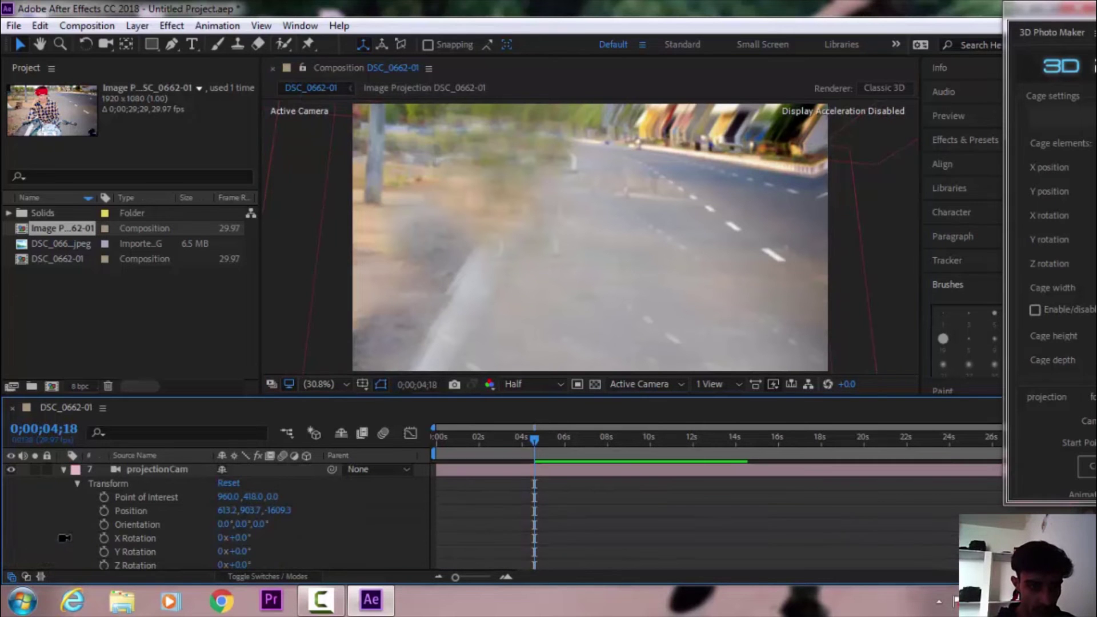
click(227, 482)
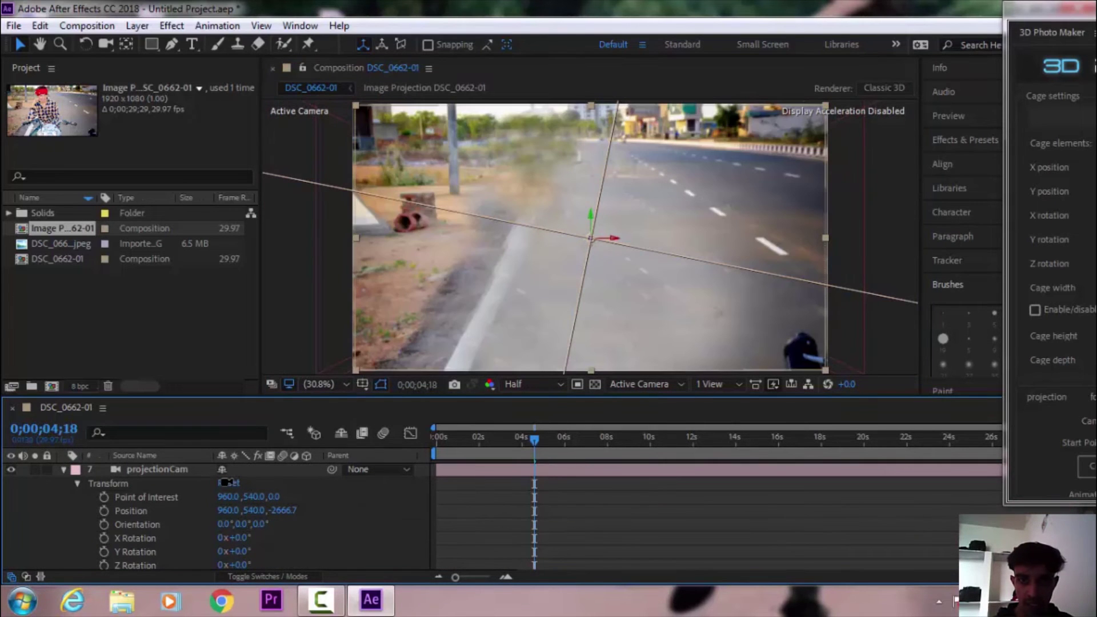
click(62, 469)
Move the DSC_0662-01.jpeg photo layer to the top of the layer stack.
click(164, 561)
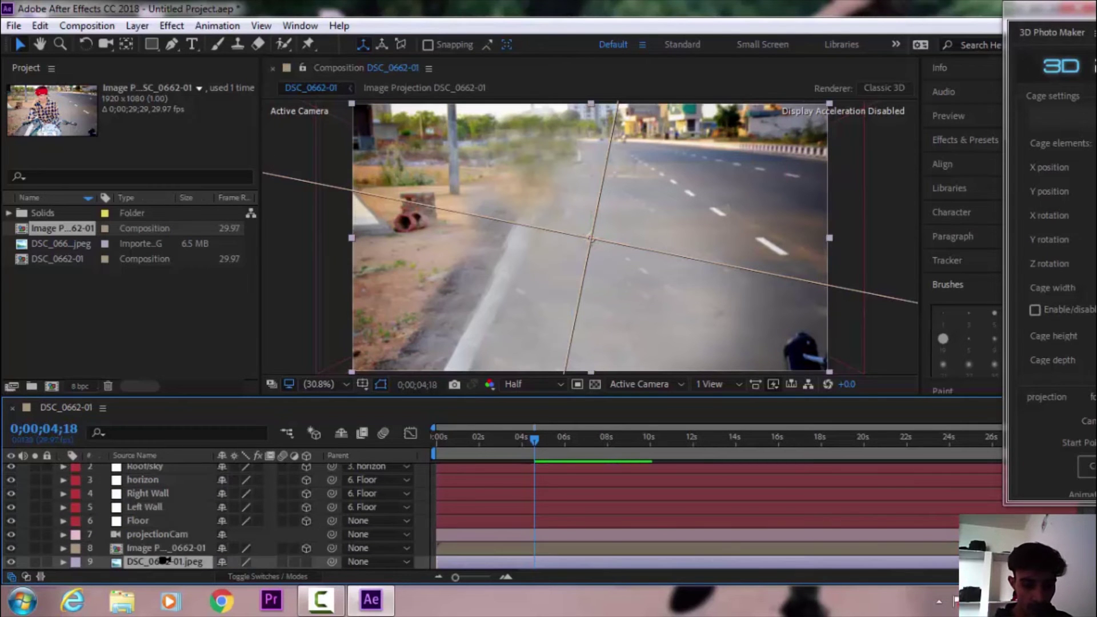
scroll(164, 474, up, 1)
click(164, 467)
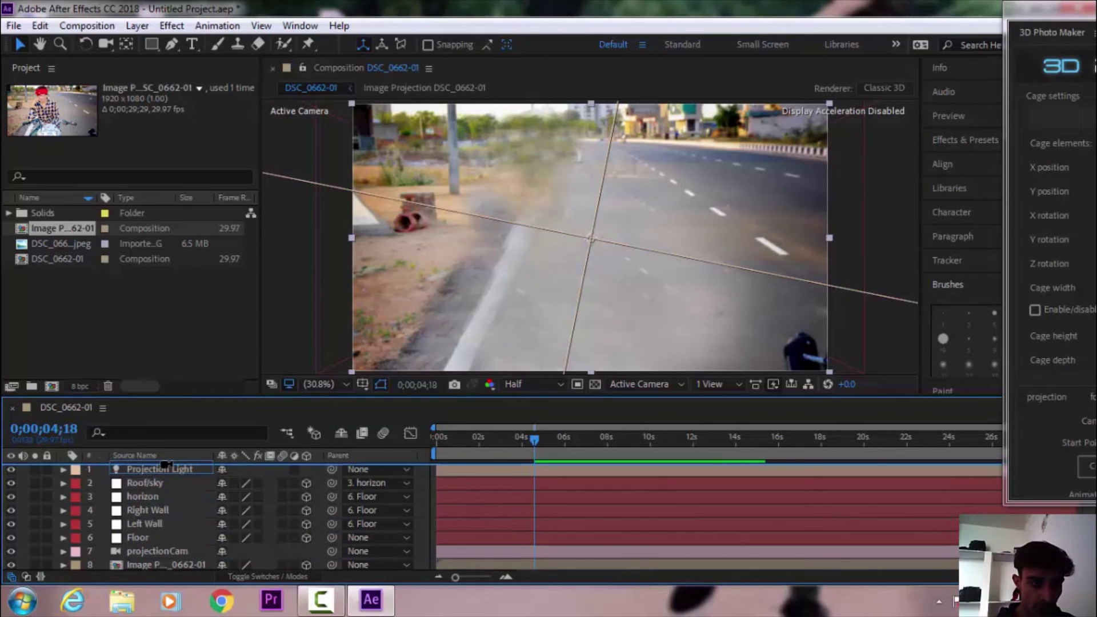
drag(166, 466, 166, 464)
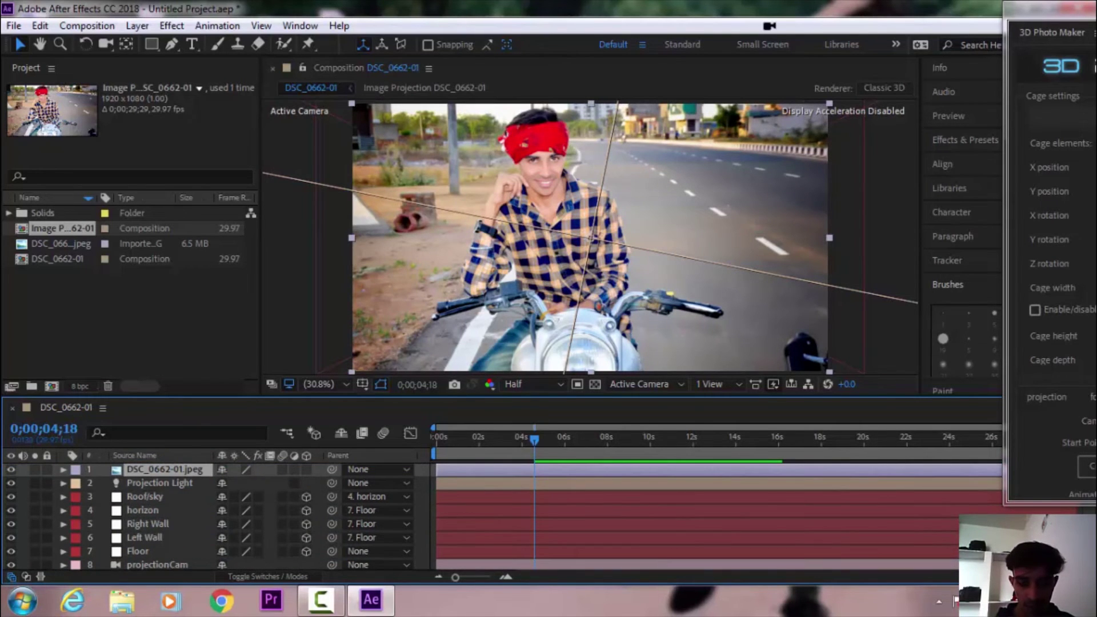
Draw a closed Pen mask around the rider, handlebars and front of the motorcycle.
key(g)
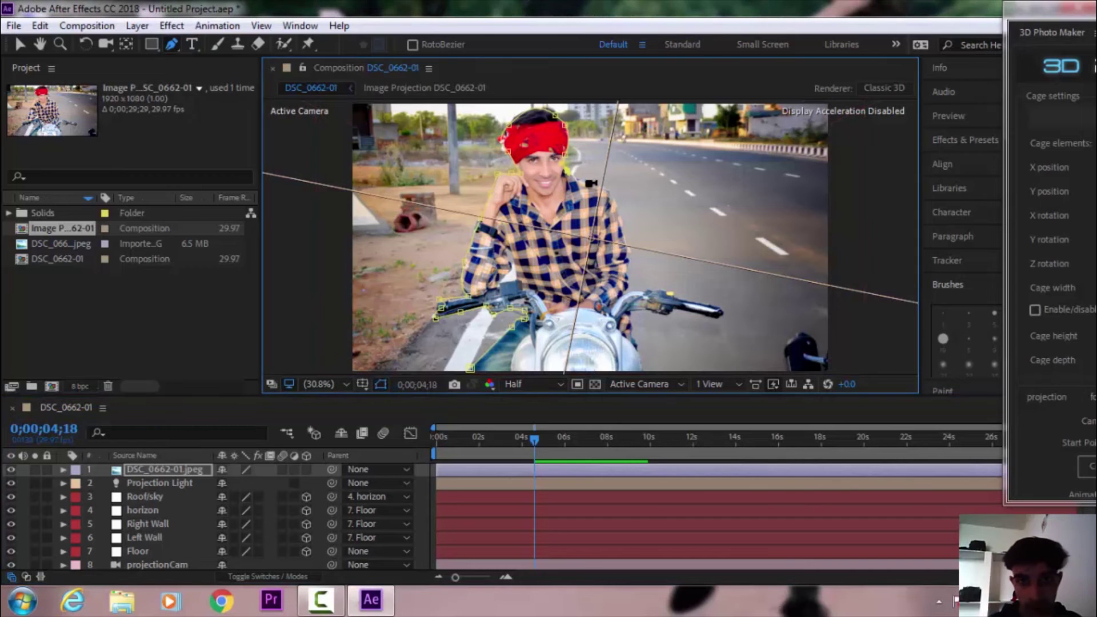
click(609, 189)
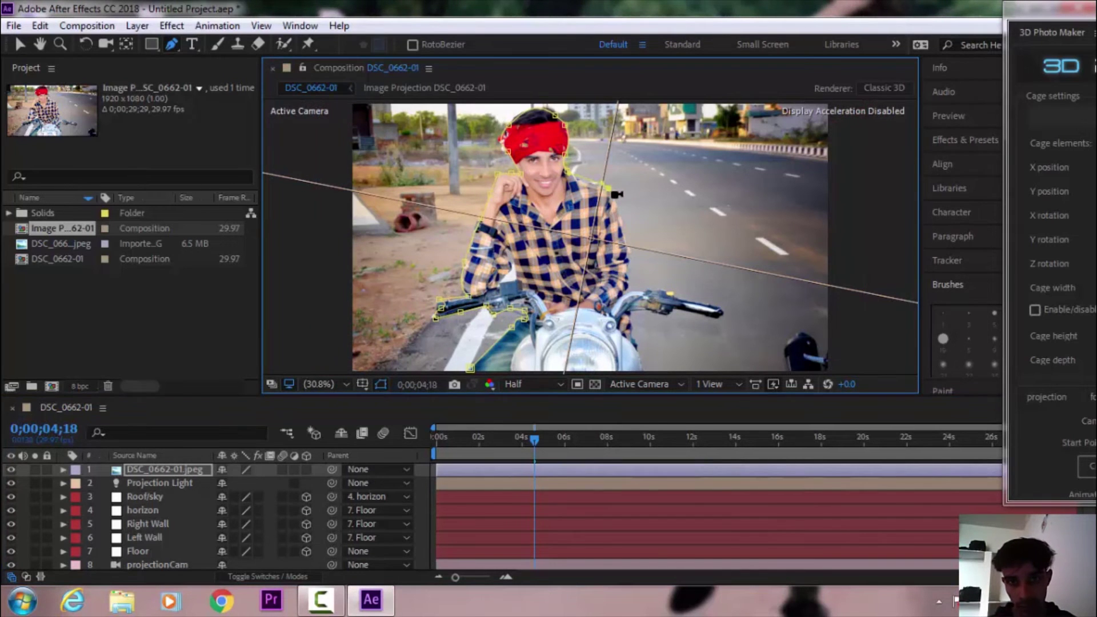
click(626, 257)
click(627, 291)
click(641, 292)
click(688, 303)
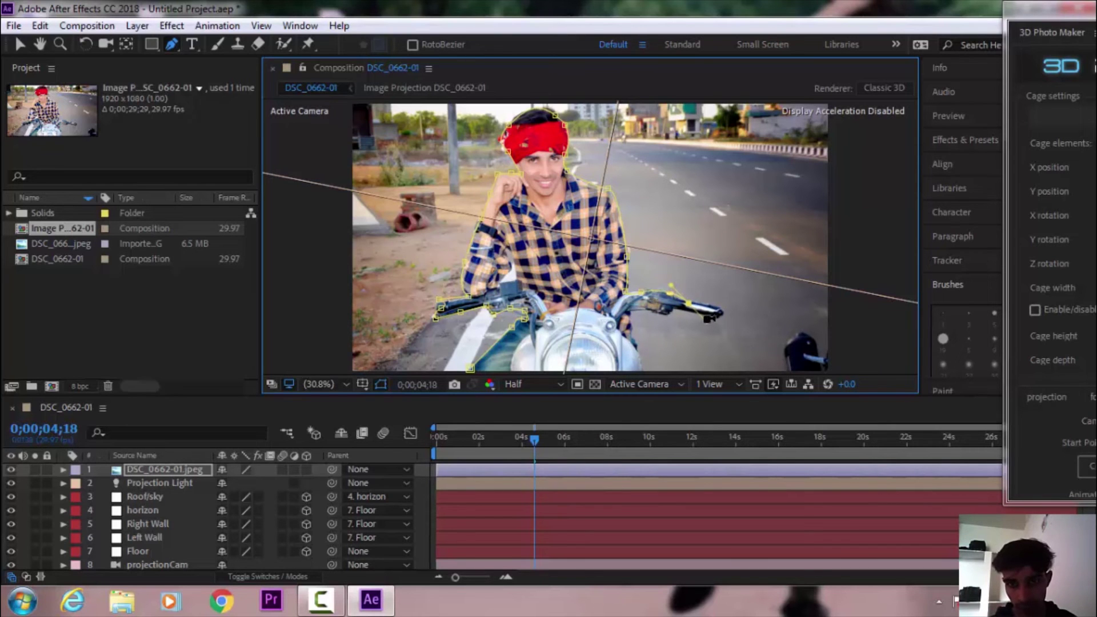
click(723, 308)
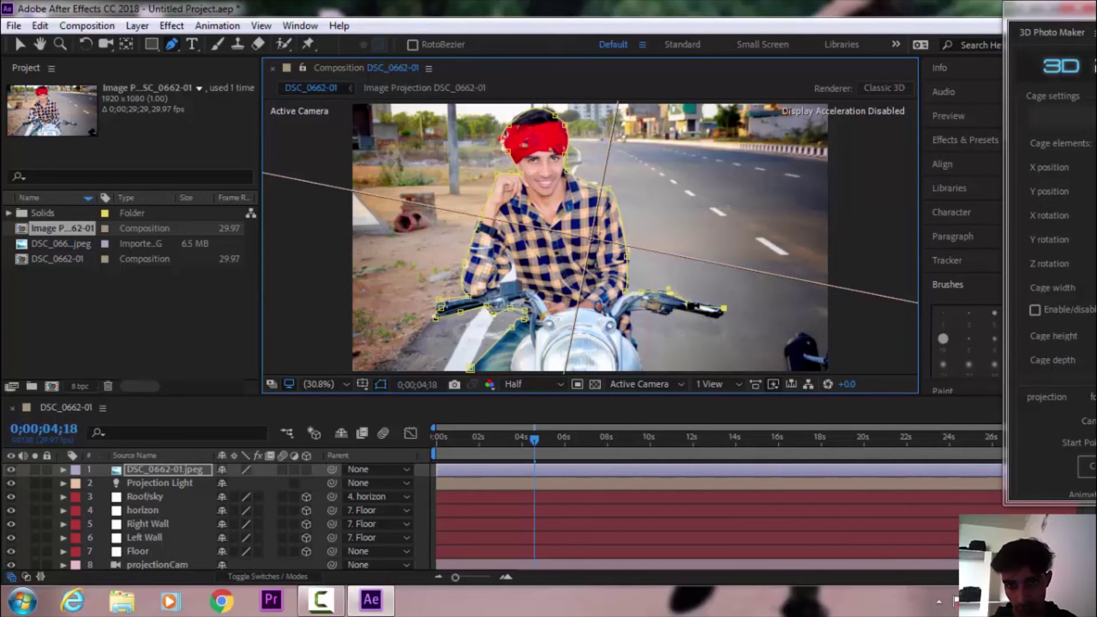
click(717, 320)
click(675, 309)
click(666, 315)
click(631, 311)
click(631, 328)
click(632, 341)
click(643, 347)
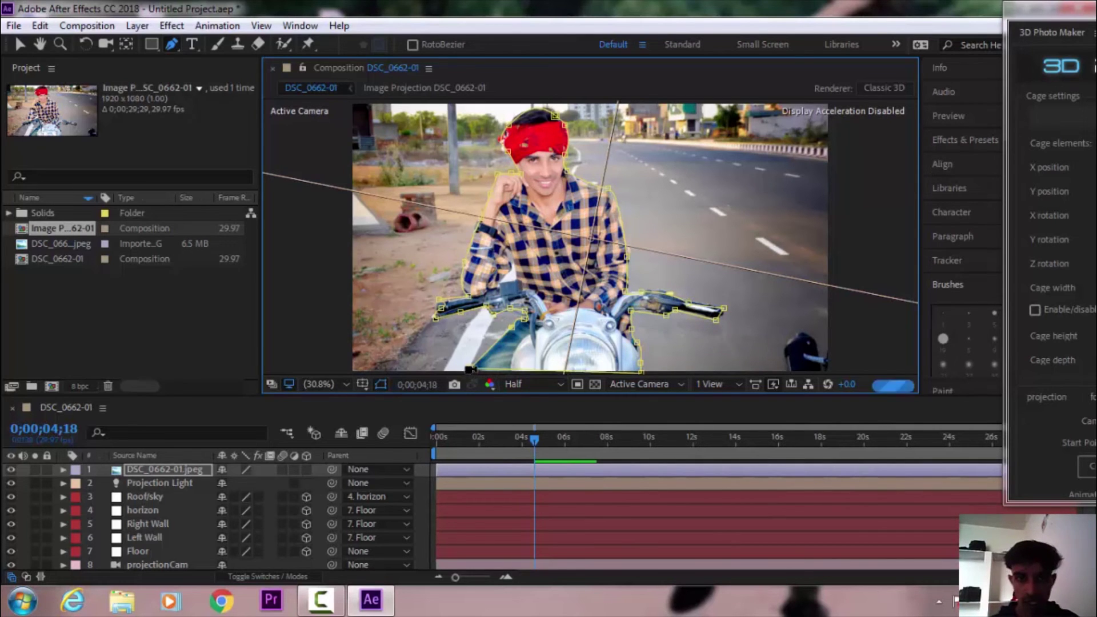
click(470, 368)
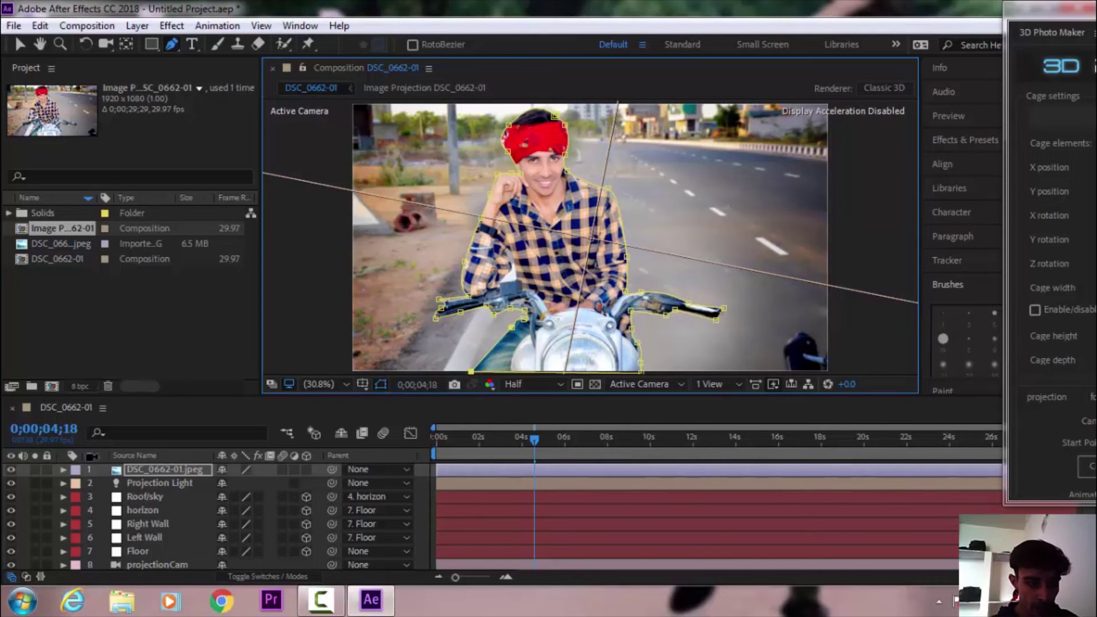
Set Mask 1's feather to 27 pixels on the top photo layer.
click(168, 474)
key(m)
click(91, 483)
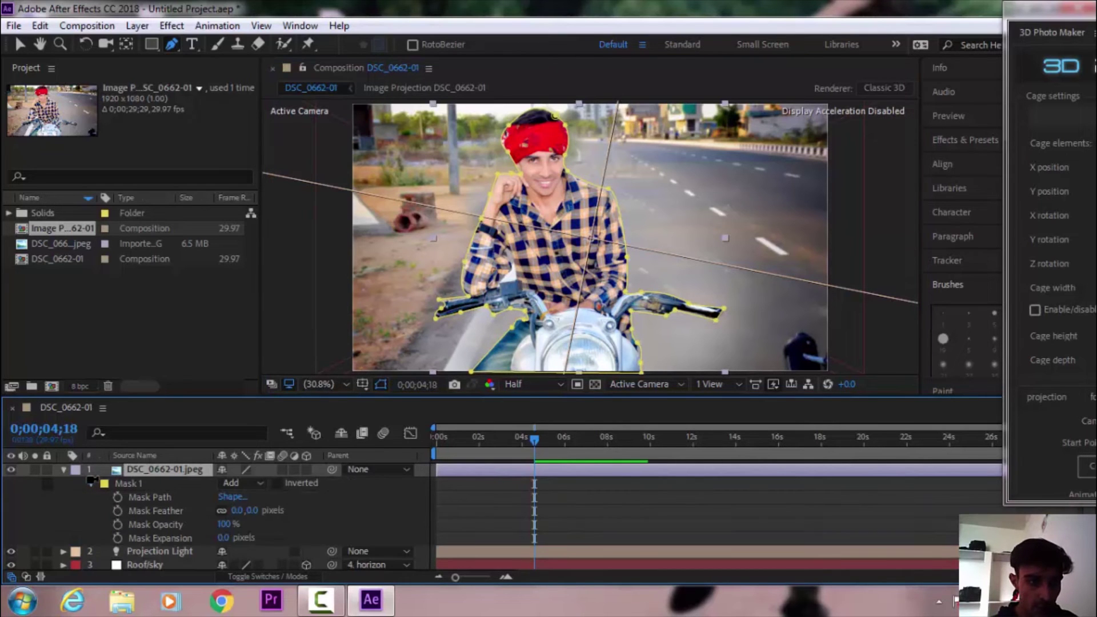
drag(251, 509, 272, 510)
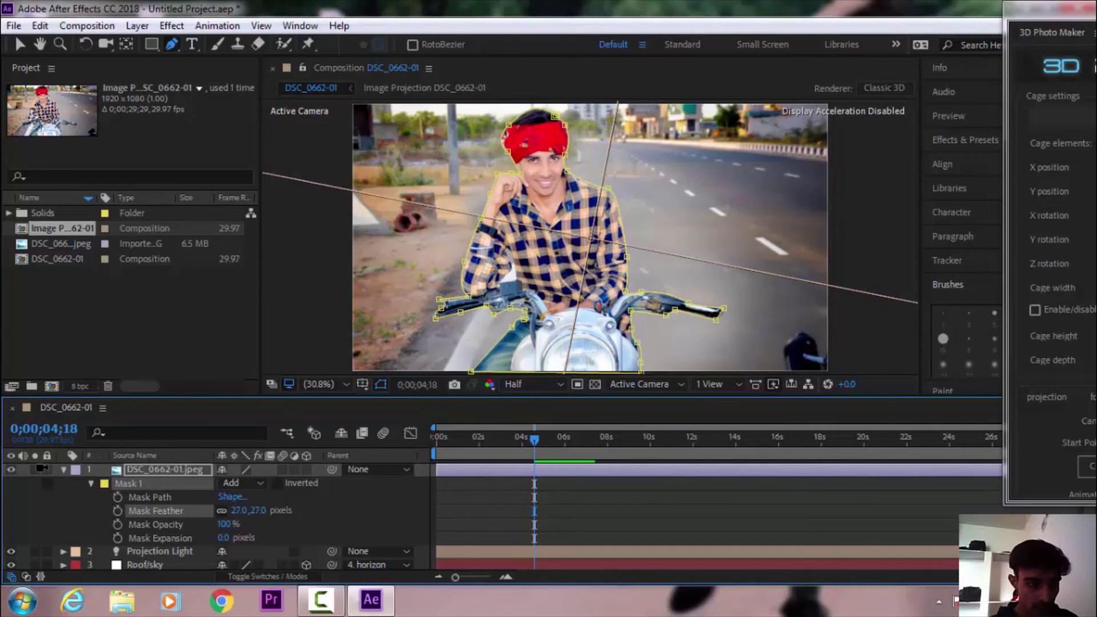
click(63, 468)
mouse_move(1057, 8)
mouse_down()
mouse_move(813, 44)
mouse_move(734, 23)
mouse_up()
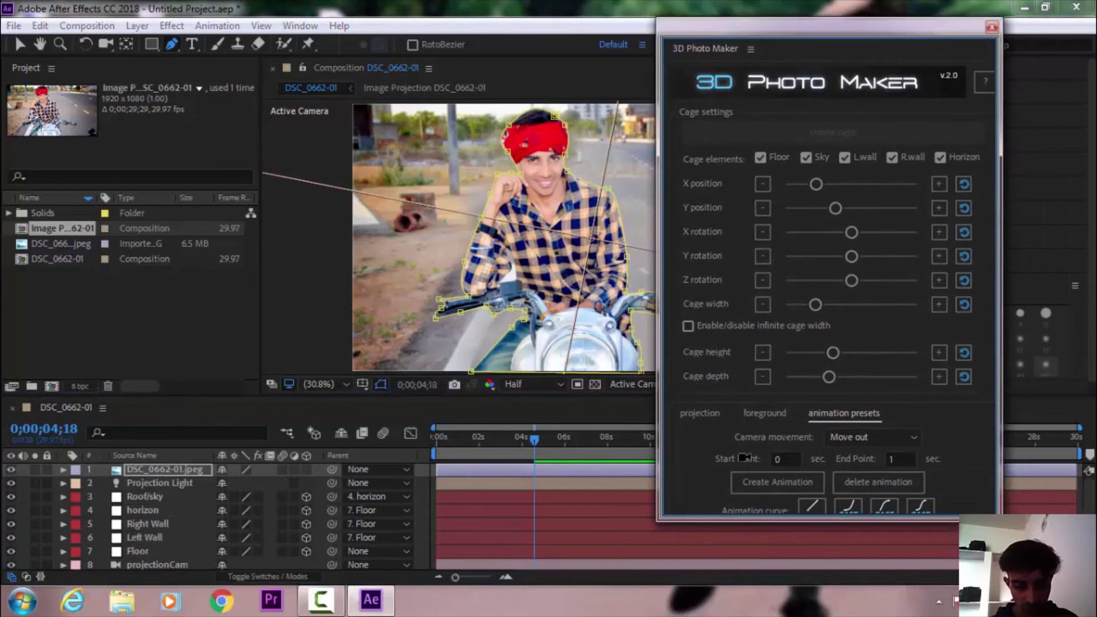
Insert the masked rider as a foreground layer and move it closer to the camera.
click(781, 413)
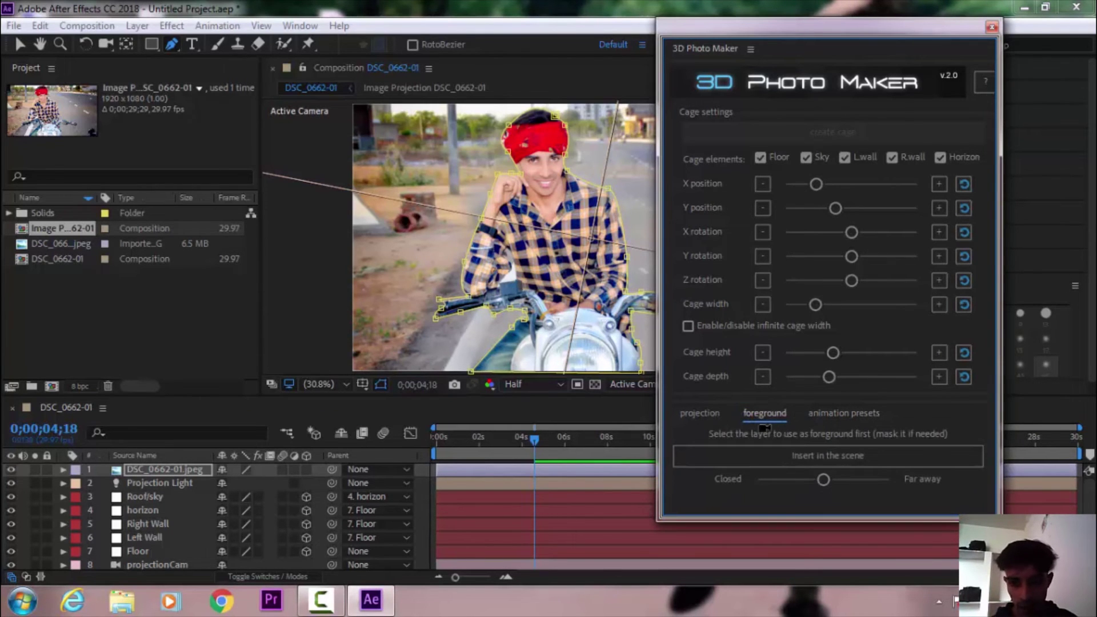
click(954, 452)
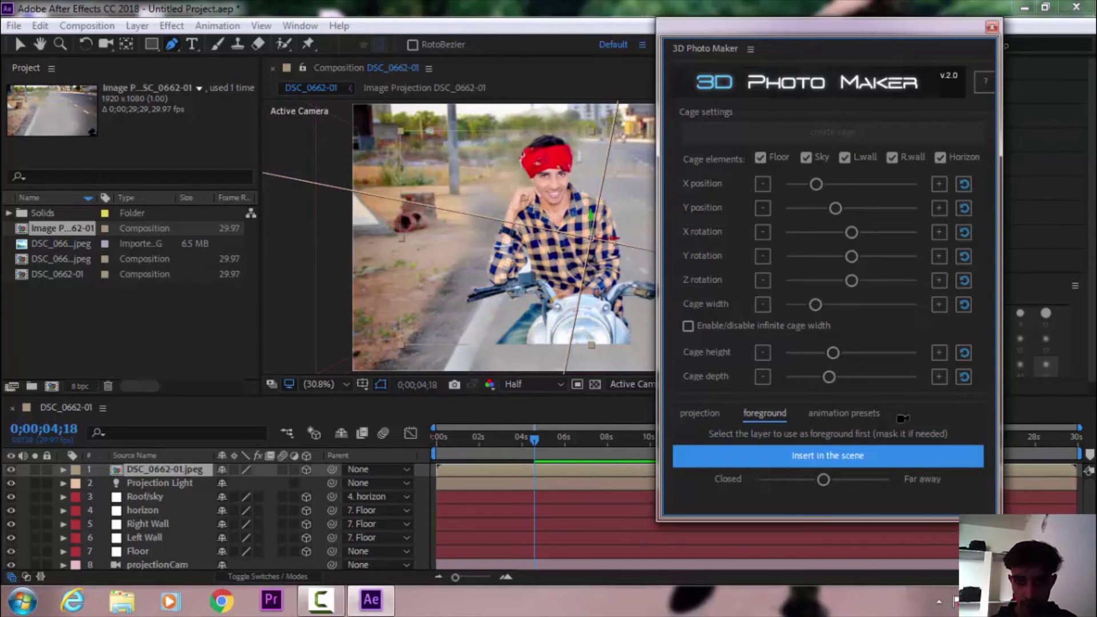
drag(824, 480, 813, 478)
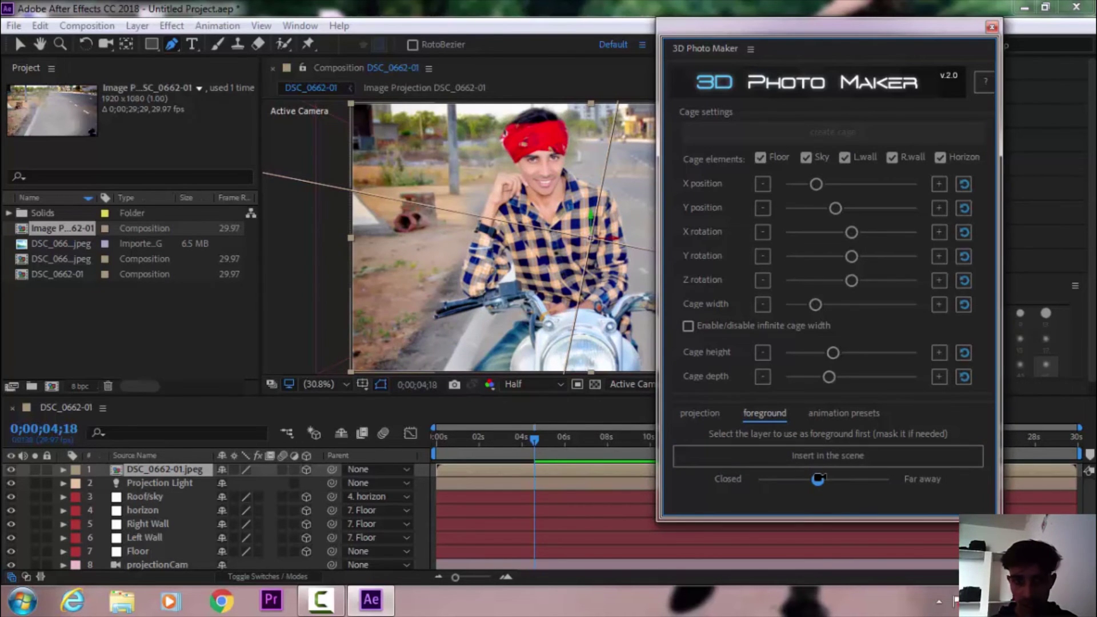
drag(922, 22, 1096, 23)
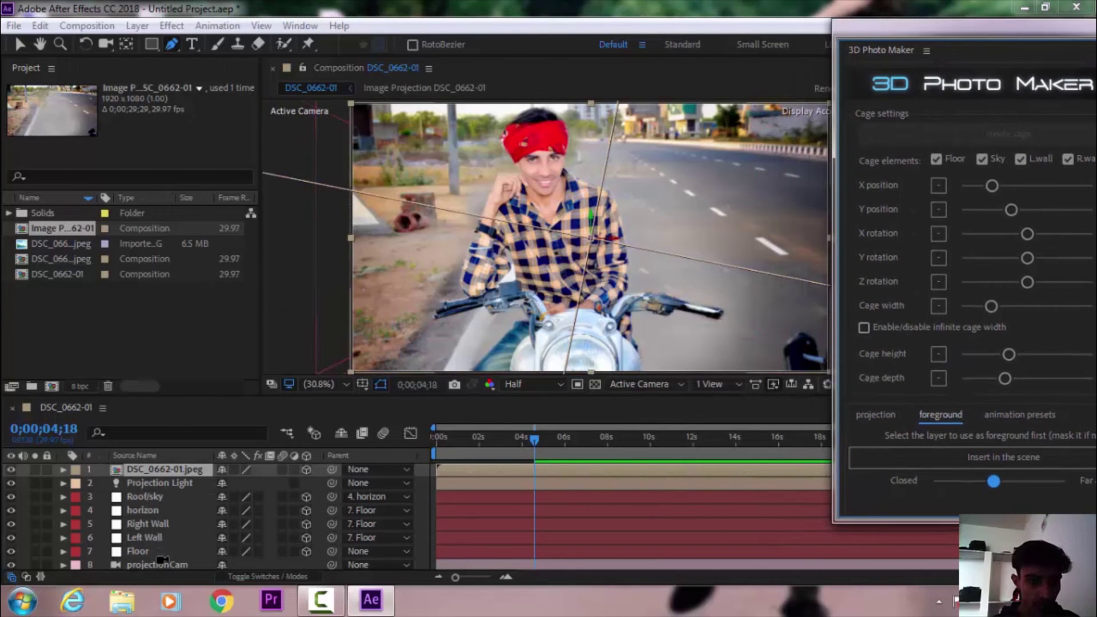
Select projectionCam with the camera tool active at time 0 and expand its Transform properties.
click(158, 563)
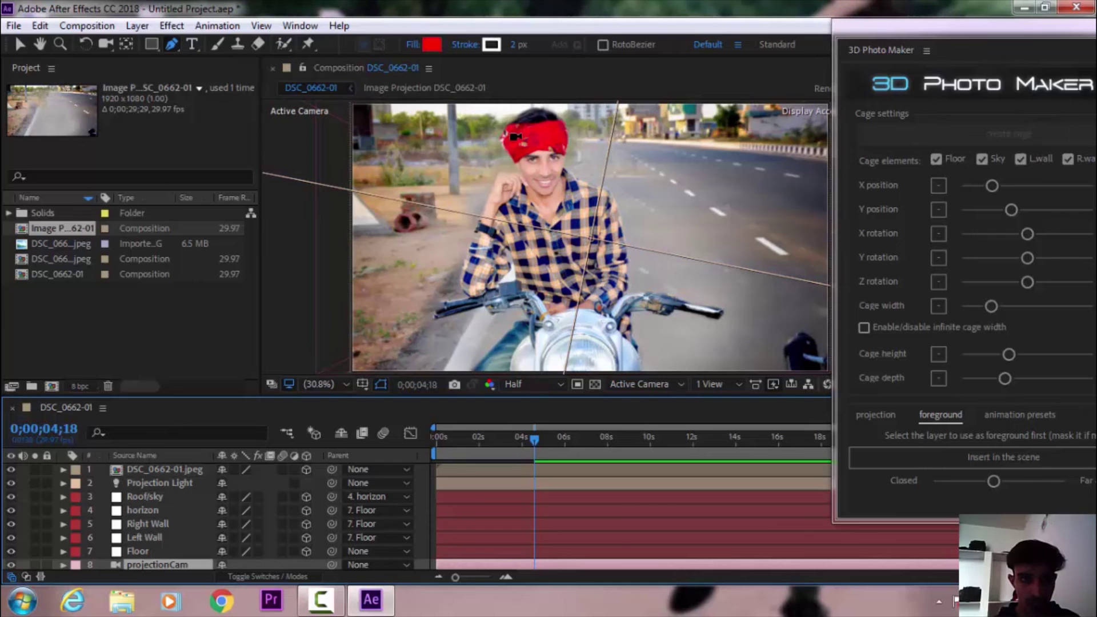
key(c)
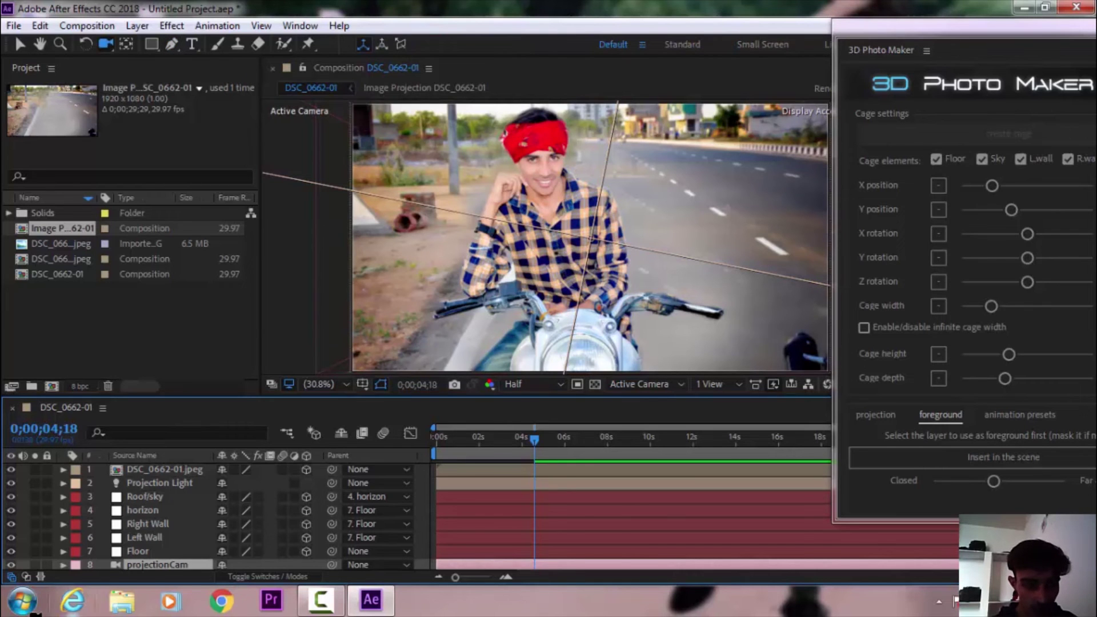
drag(534, 438, 436, 438)
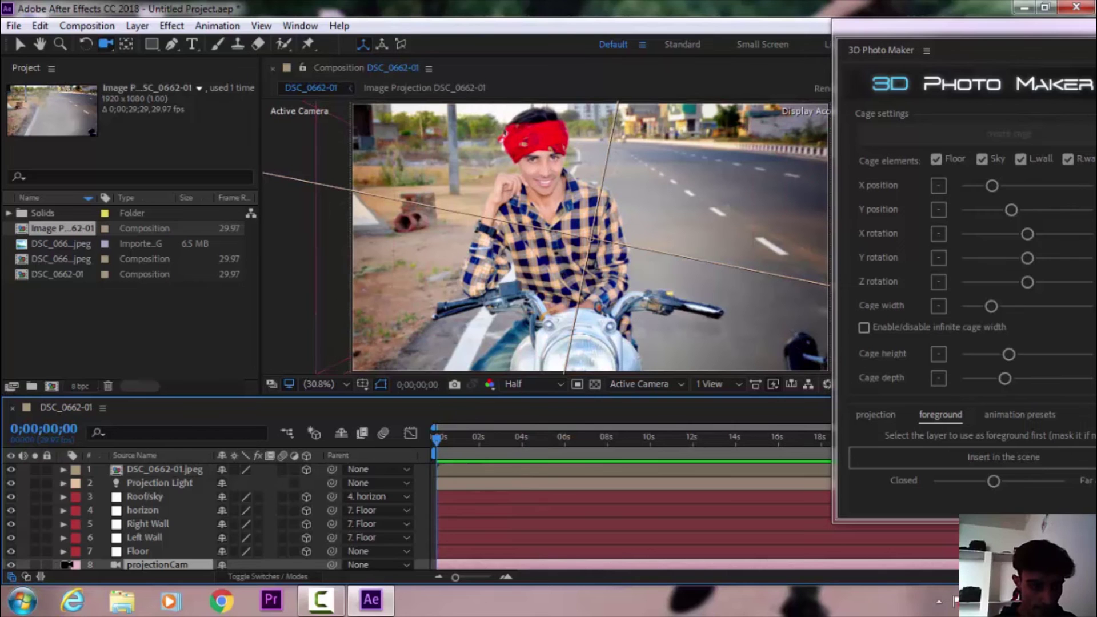
click(63, 564)
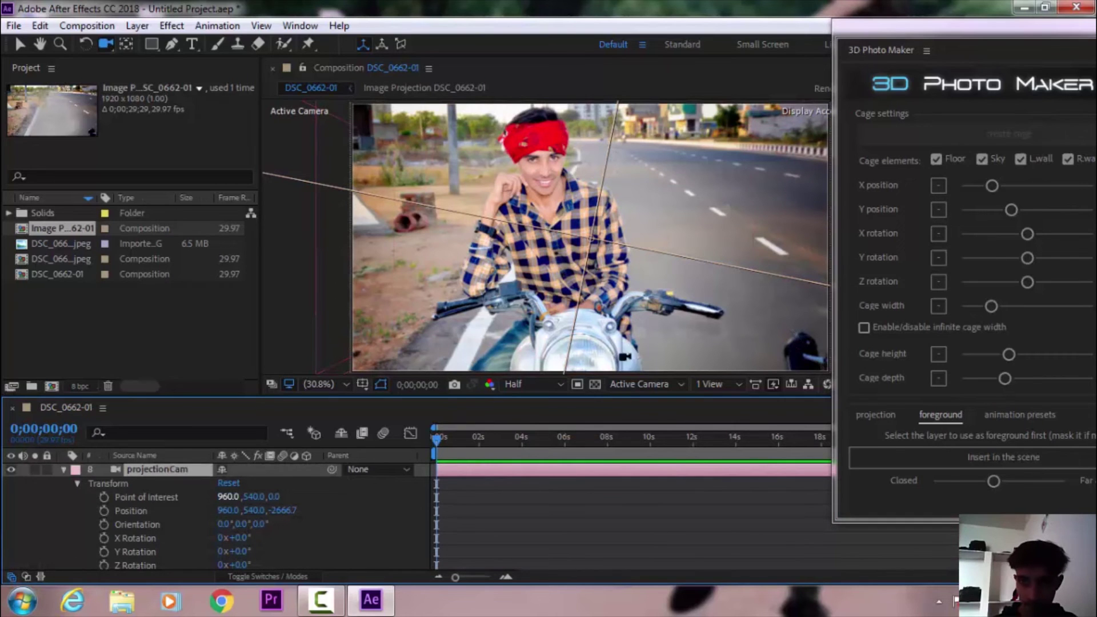
Close the 3D Photo Maker panel and toggle the camera's position stopwatches on and back off.
drag(1034, 27, 892, 60)
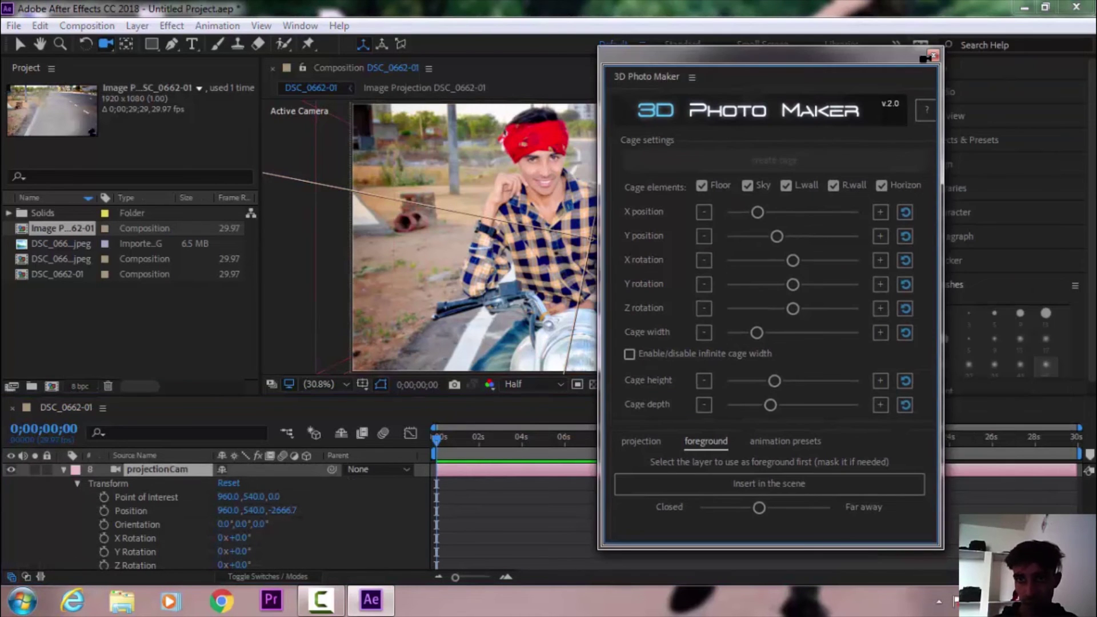
click(931, 56)
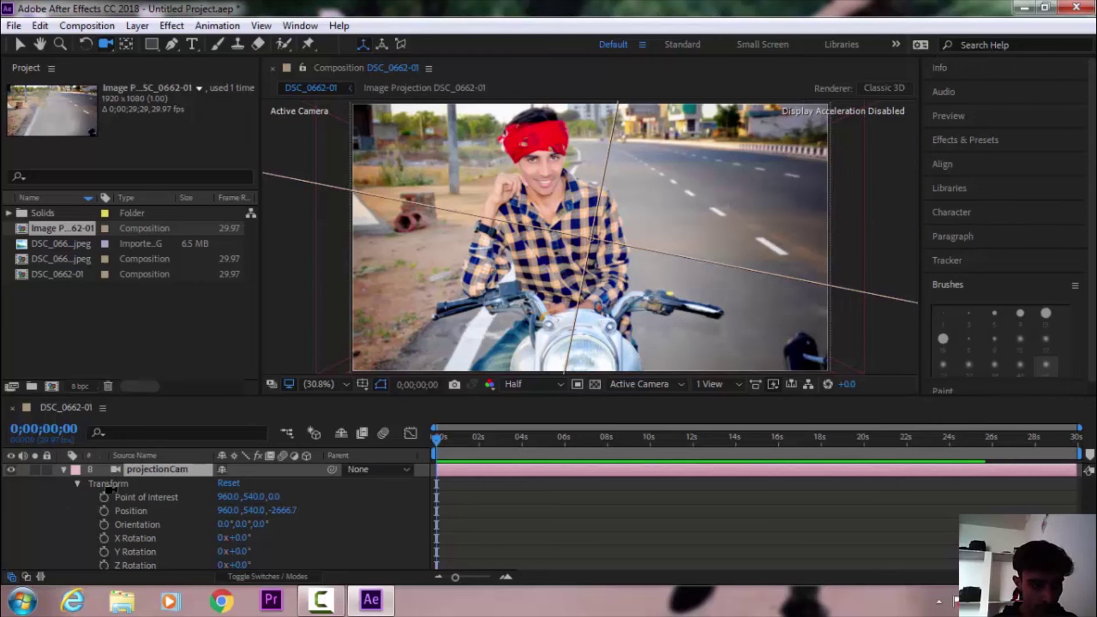
click(103, 496)
click(103, 510)
click(104, 524)
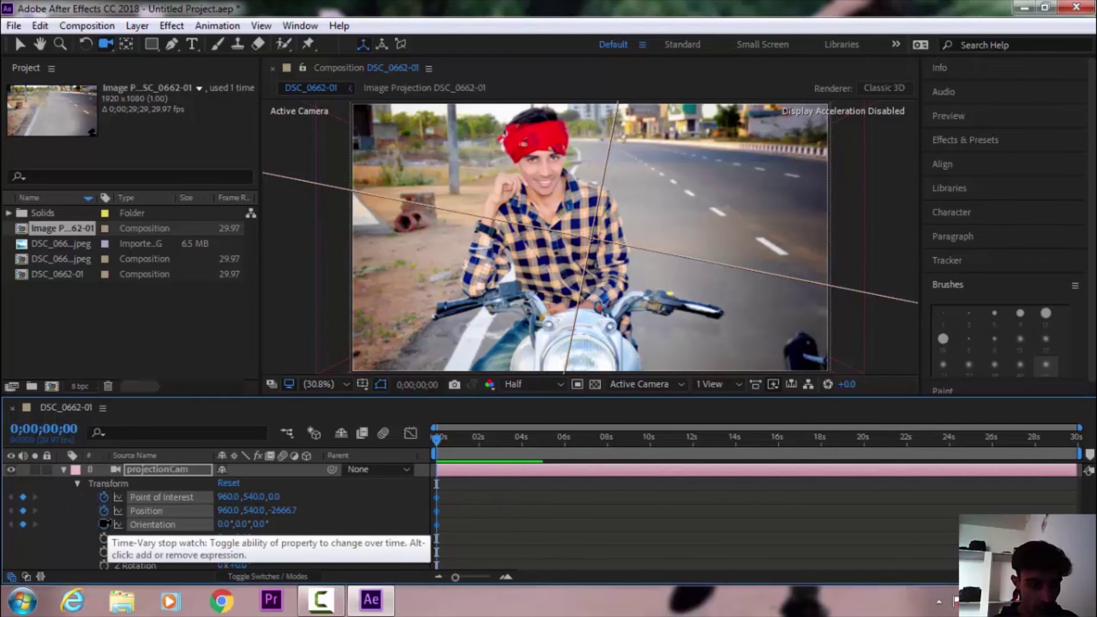
click(103, 524)
click(103, 510)
click(104, 496)
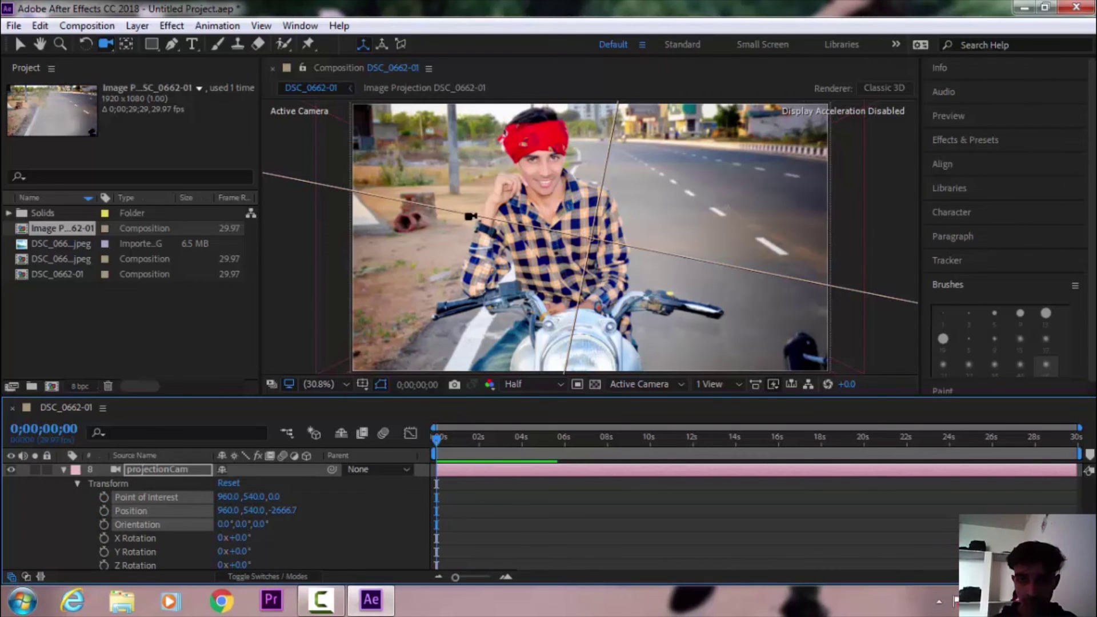
At about two seconds, dolly the camera in to Position 1024.3,443.5,-2271.5.
click(477, 438)
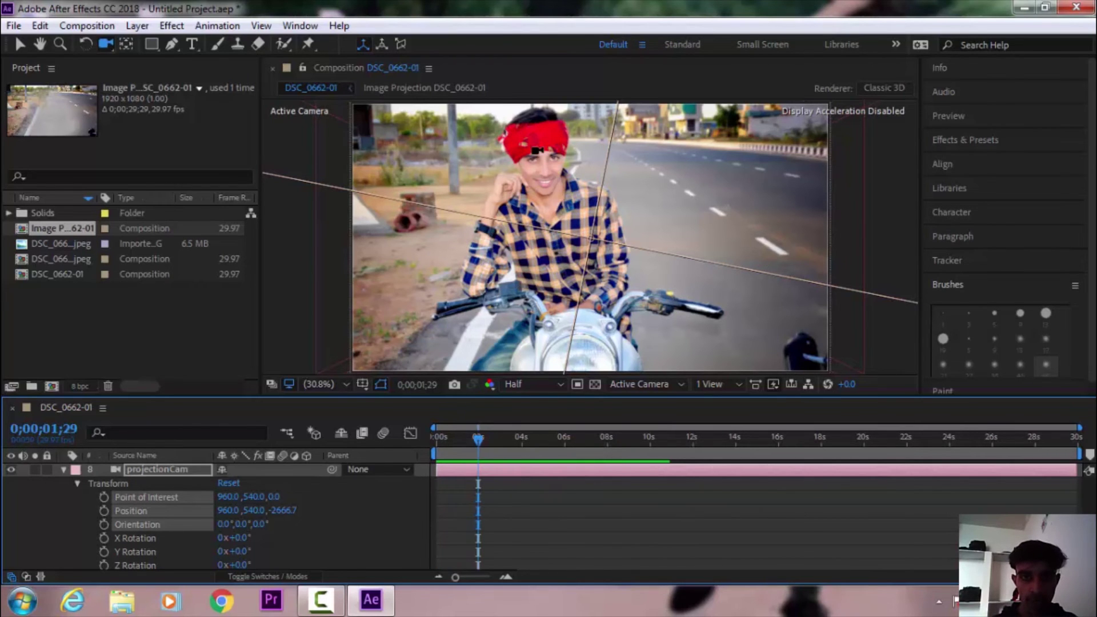
drag(535, 150, 529, 135)
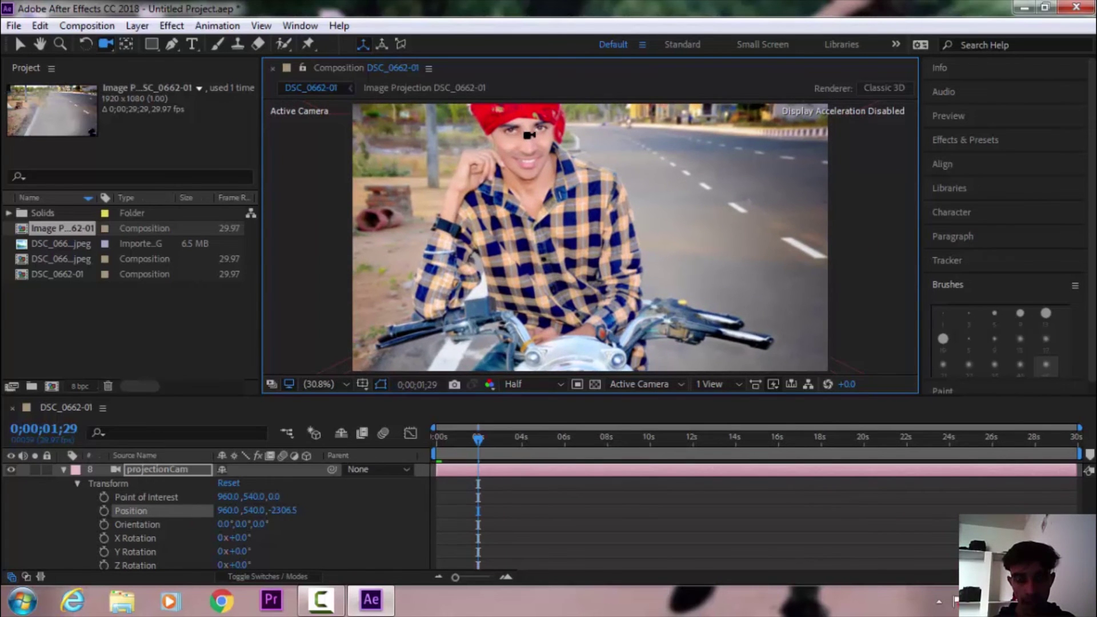
drag(529, 135, 528, 137)
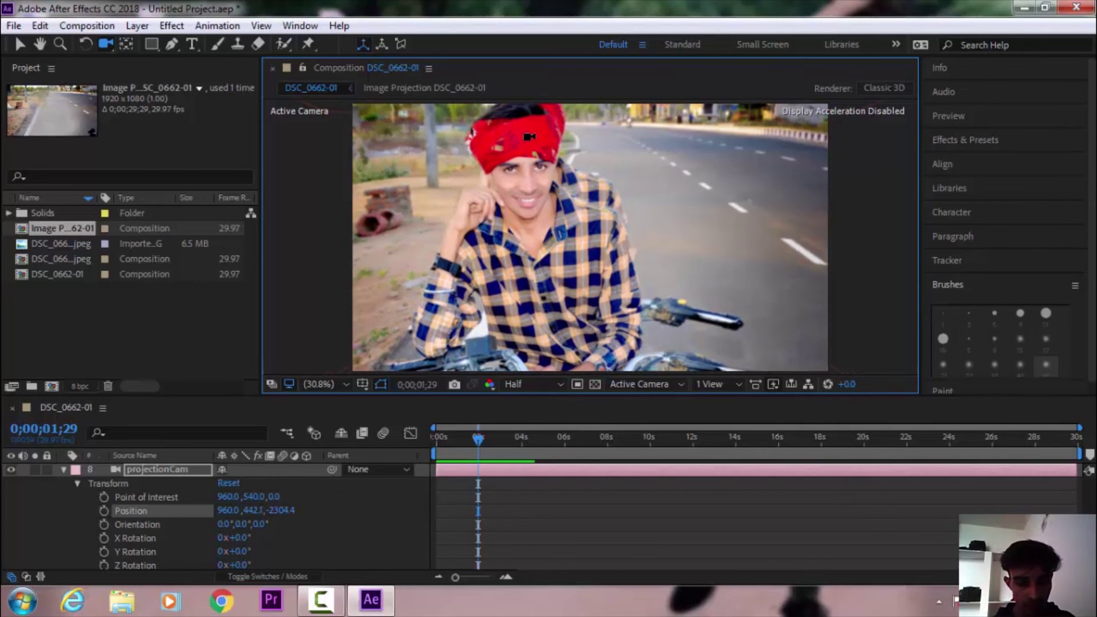
At about four seconds, push the camera further in toward the rider's face.
click(521, 438)
drag(488, 159, 492, 119)
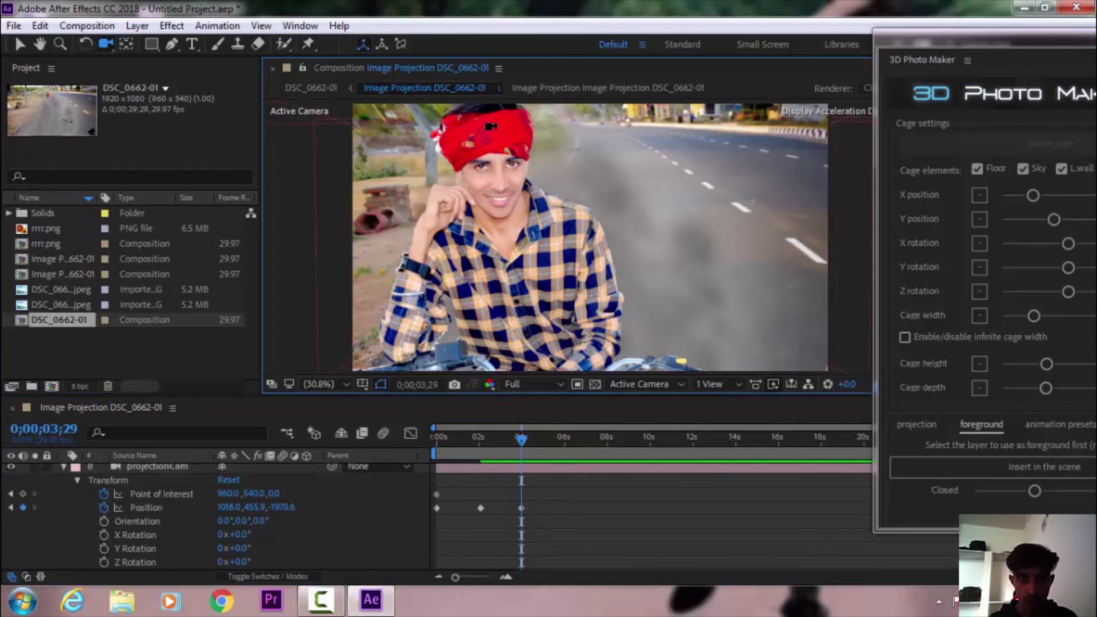
scroll(494, 152, up, 2)
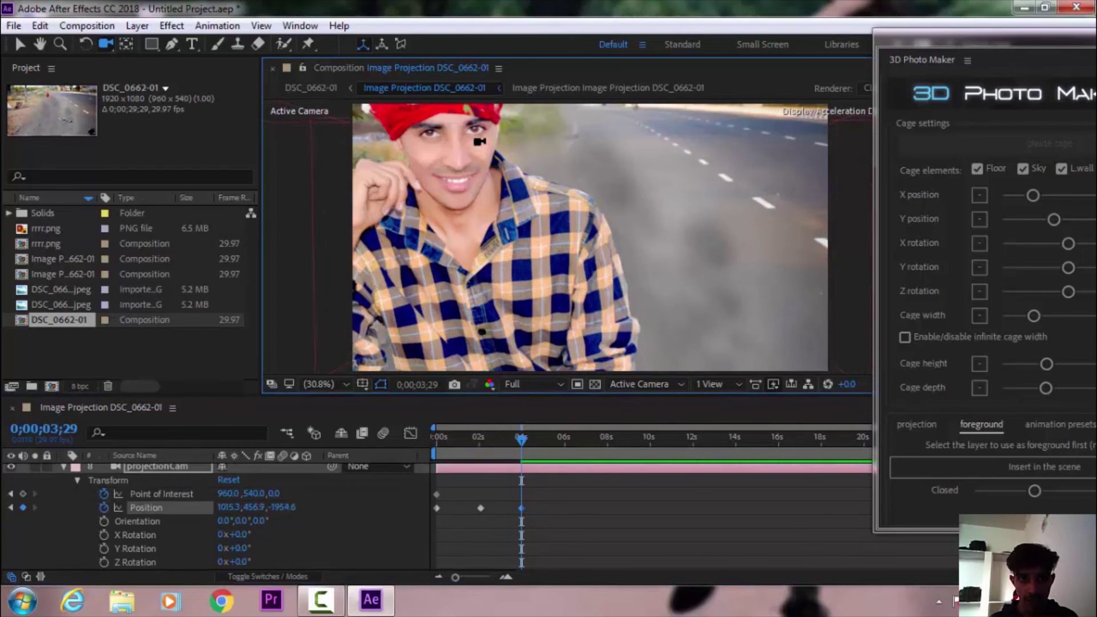
drag(473, 143, 558, 173)
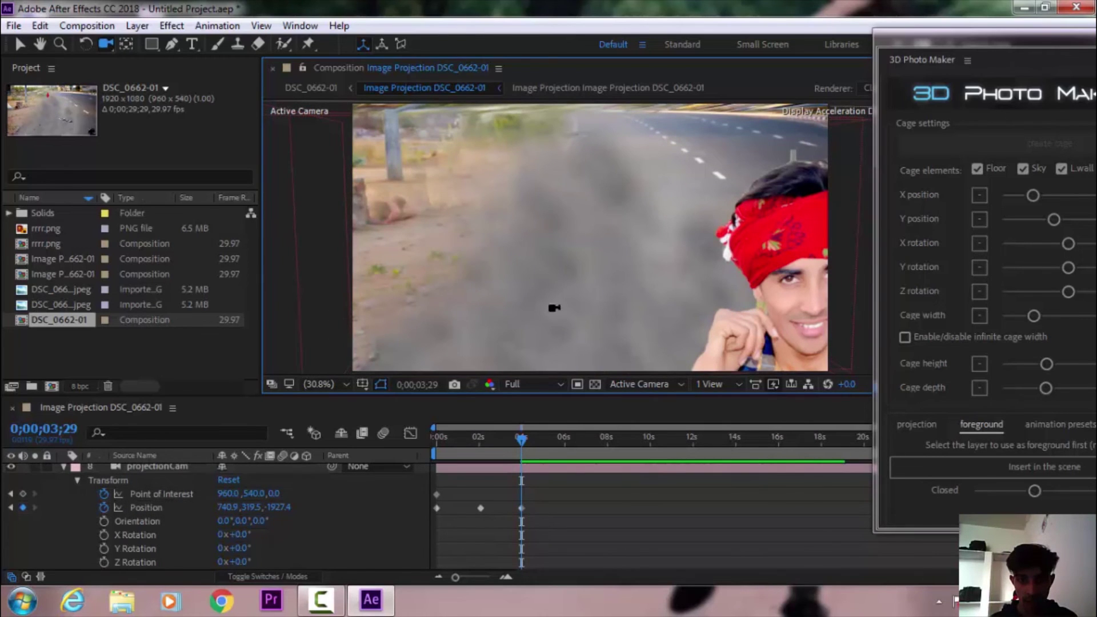
Set preview resolution to Half and reframe the camera to 841.2,397.0,-1676.1 at 4;29.
click(540, 384)
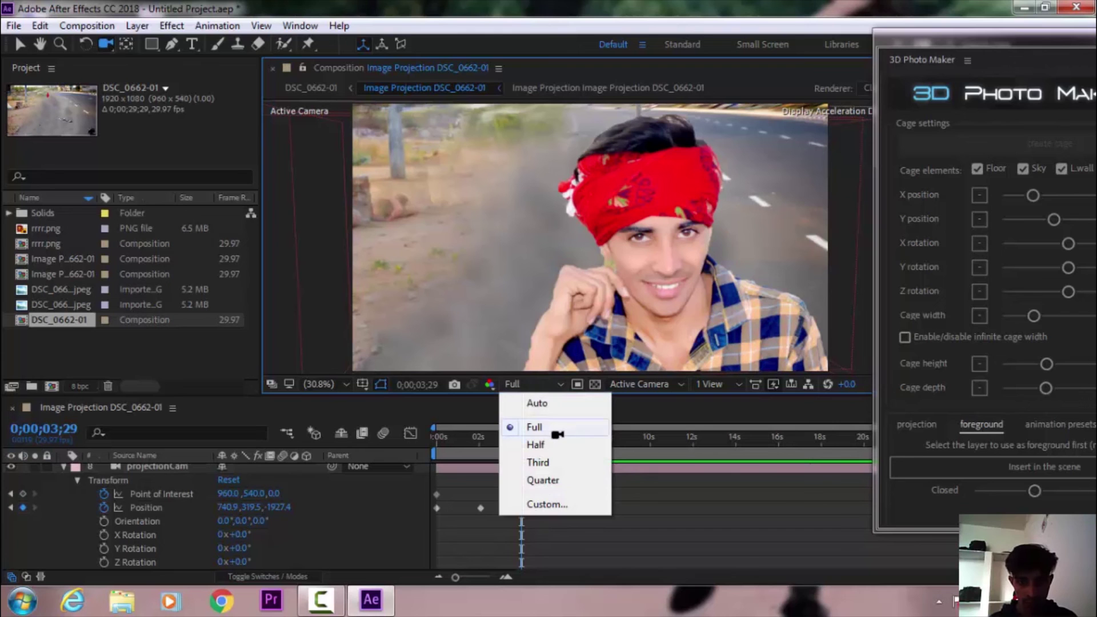
click(556, 444)
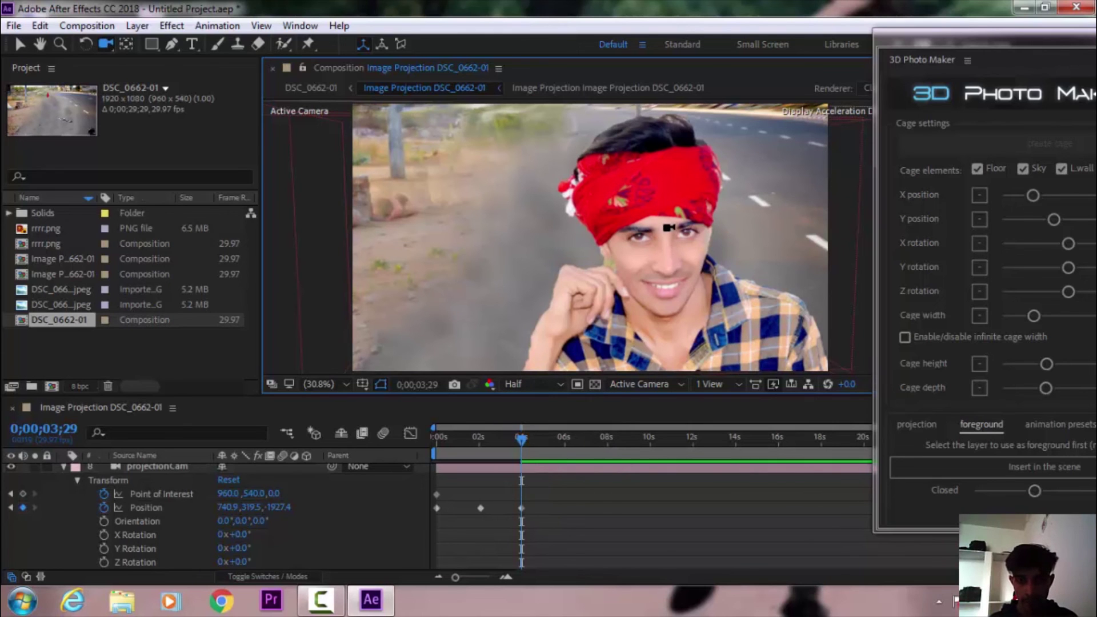
drag(668, 227, 662, 226)
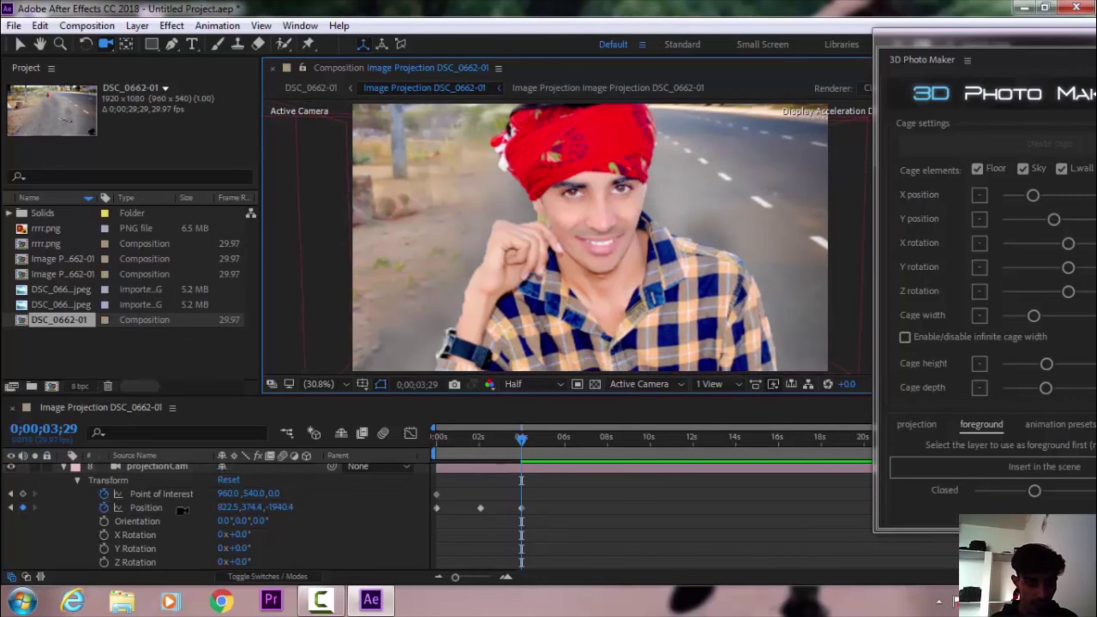
drag(256, 493, 238, 491)
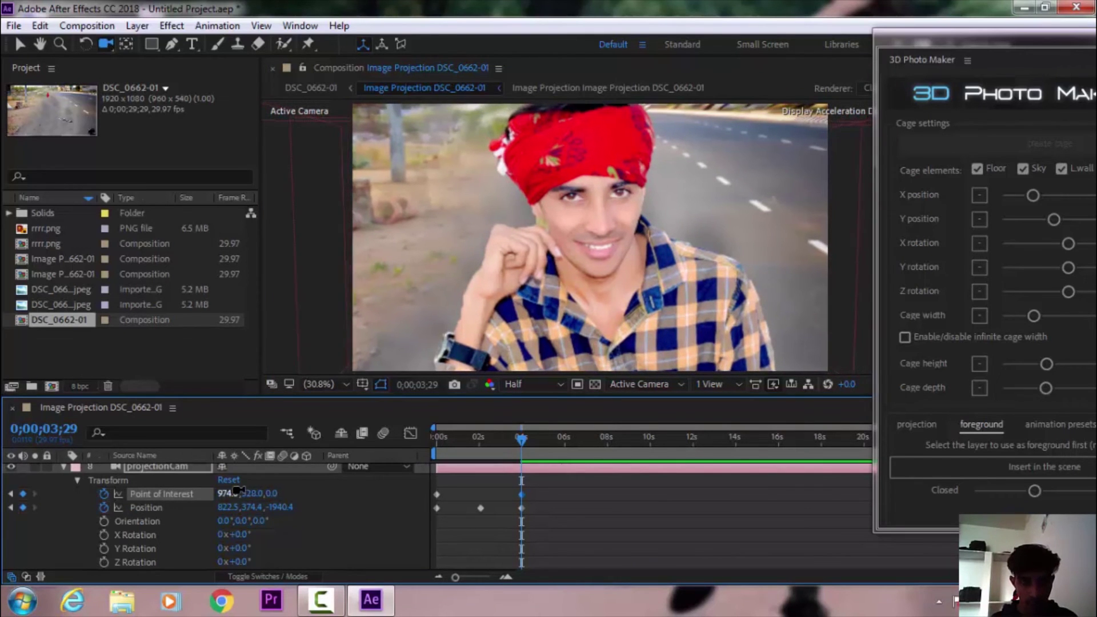
key(ctrl+z)
key(ctrl+z)
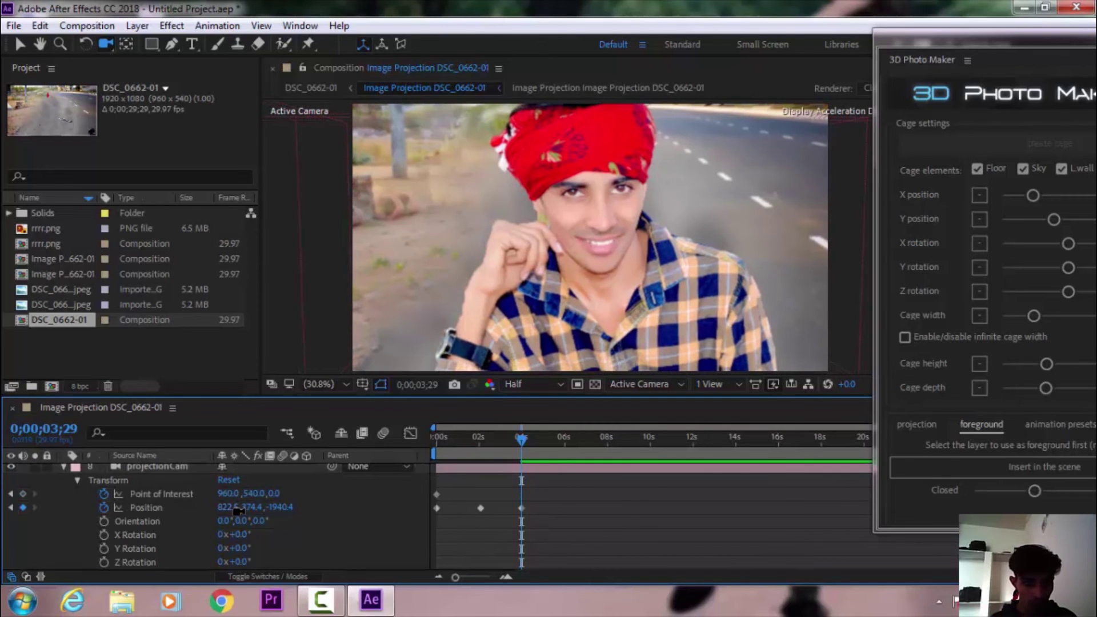
drag(239, 510, 249, 510)
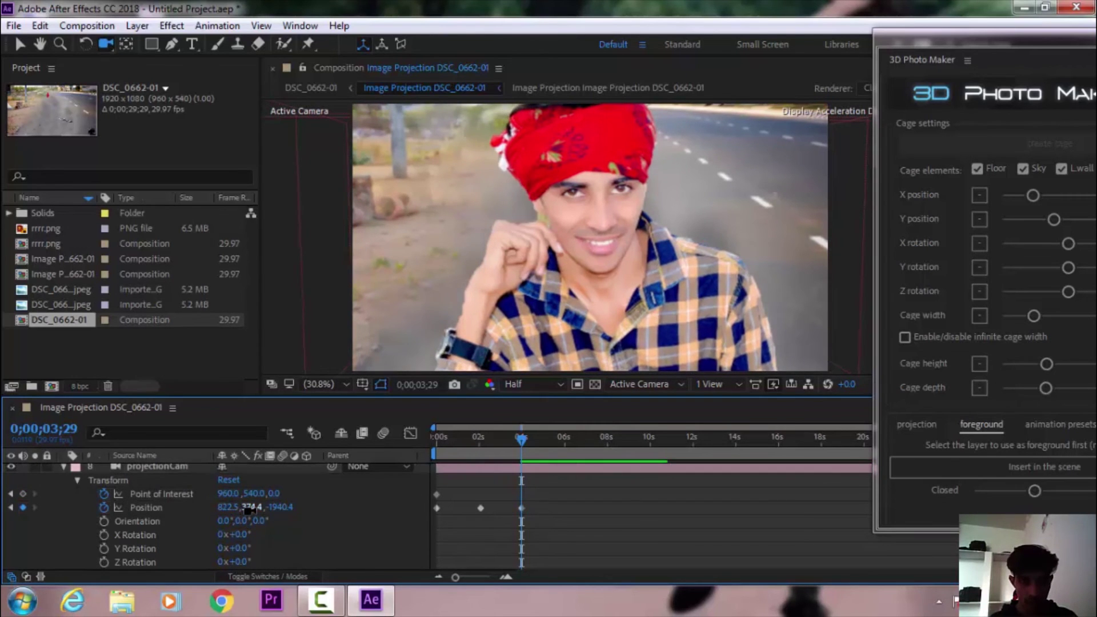
drag(521, 436, 542, 438)
mouse_move(603, 237)
mouse_down()
mouse_move(601, 211)
mouse_move(565, 156)
mouse_up()
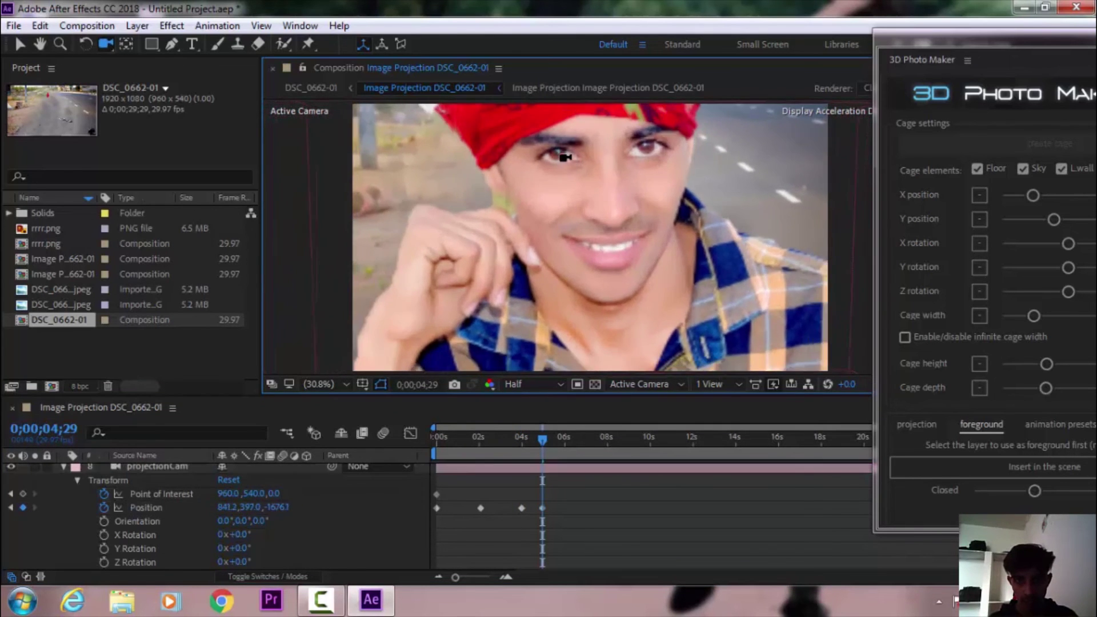
Dolly and pan the camera in tight on the rider's face, Position 937.3,380.5,-1605.2.
drag(564, 157, 661, 166)
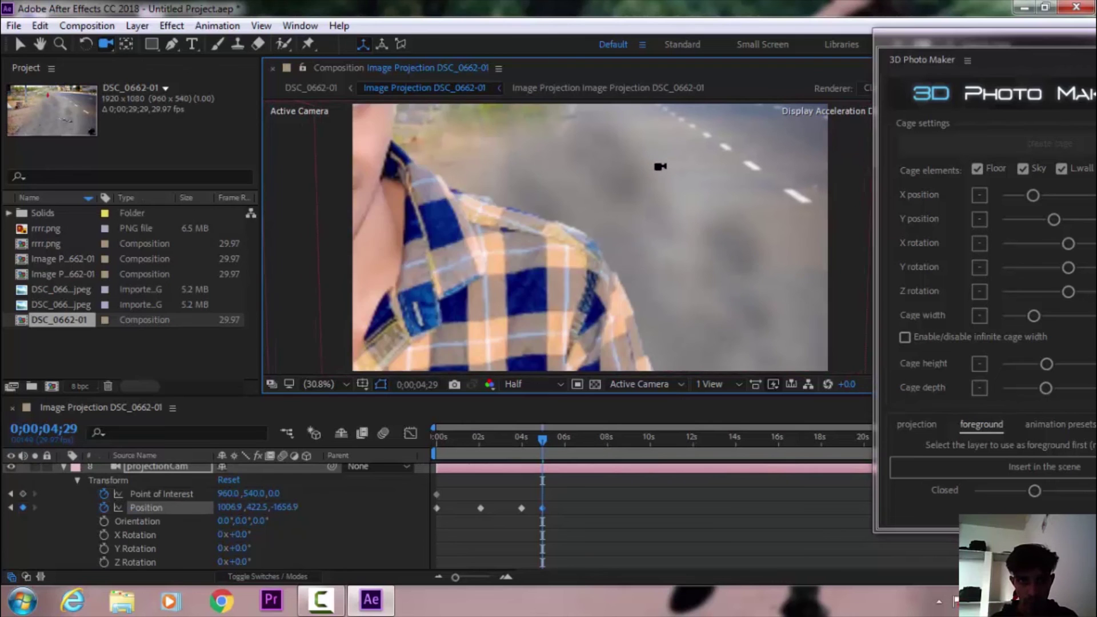
drag(661, 166, 657, 164)
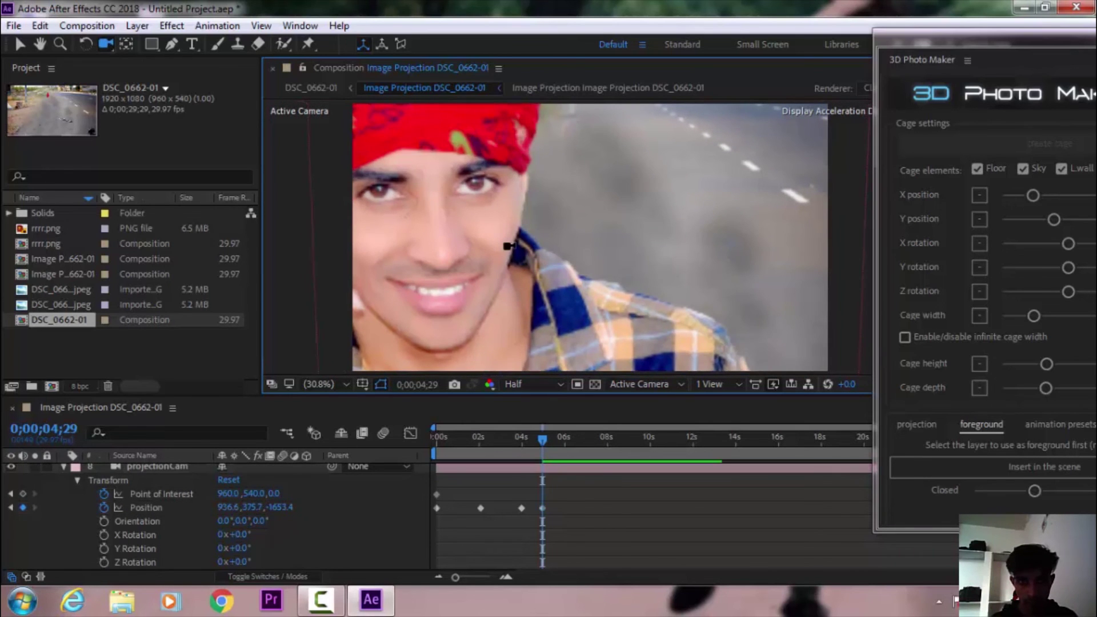
drag(460, 284, 459, 280)
drag(459, 274, 487, 334)
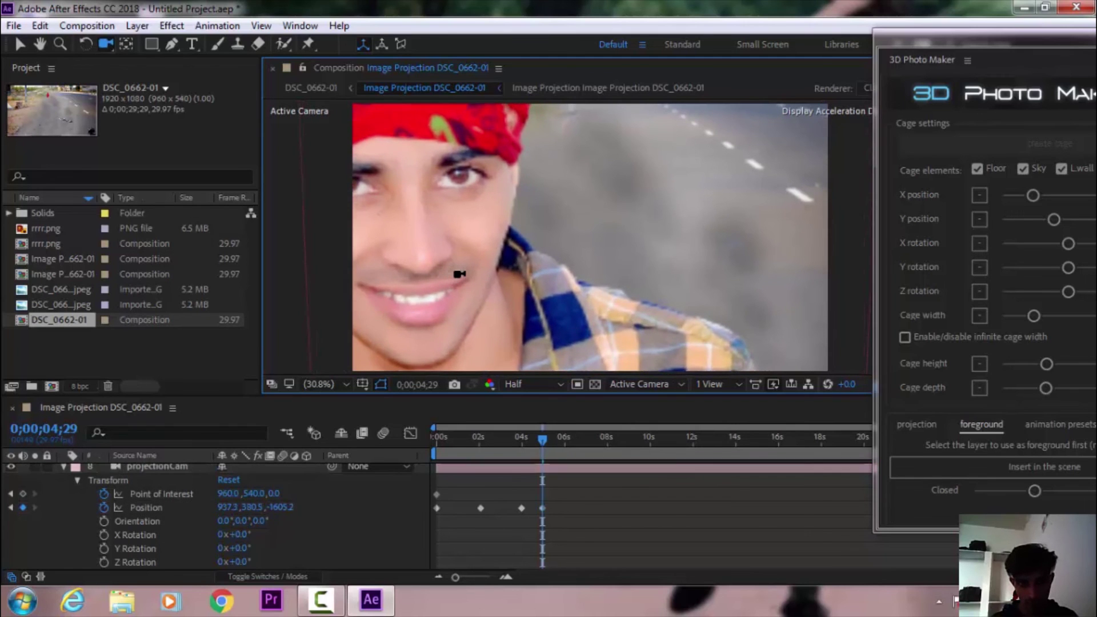
Select all of projectionCam's Position keyframes in the timeline.
click(517, 506)
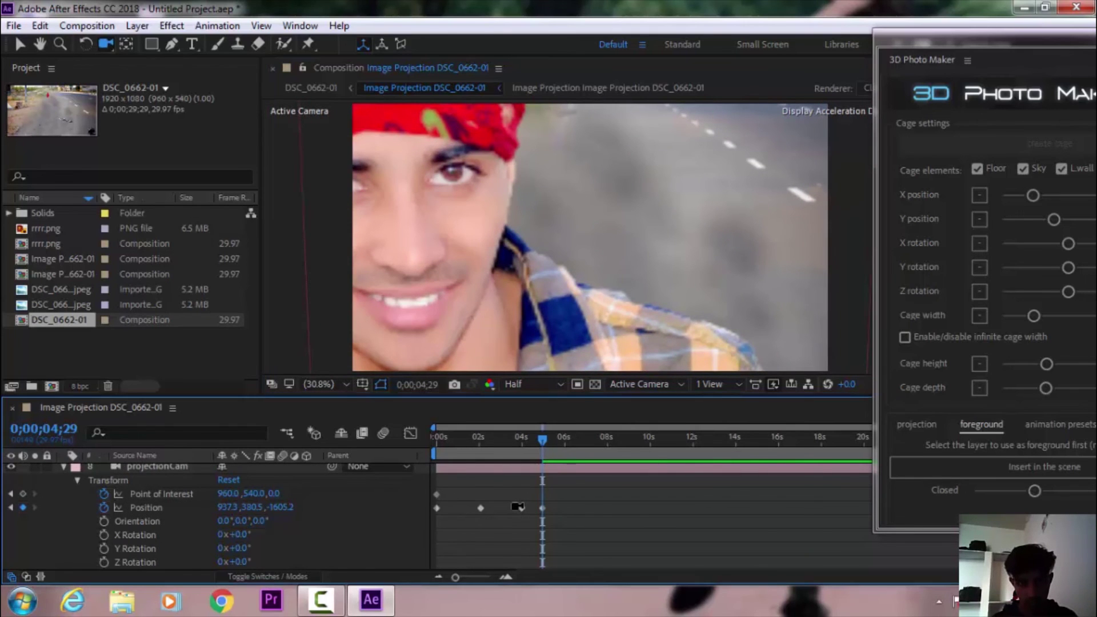
click(516, 507)
click(474, 508)
click(511, 508)
drag(556, 530, 433, 479)
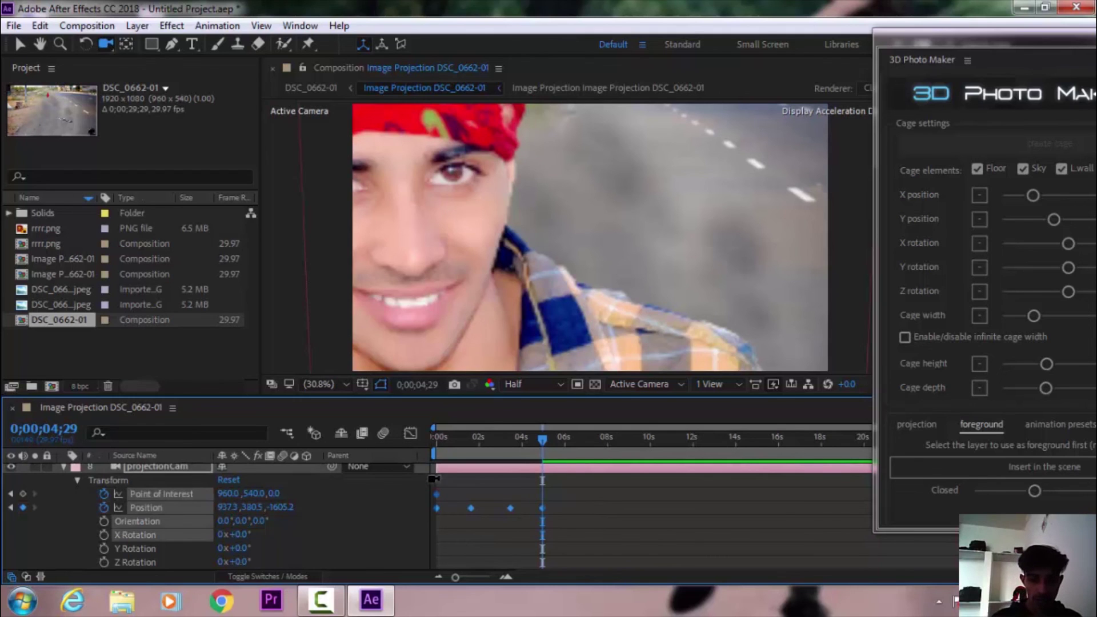
Apply Easy Ease to the selected camera keyframes.
right_click(474, 507)
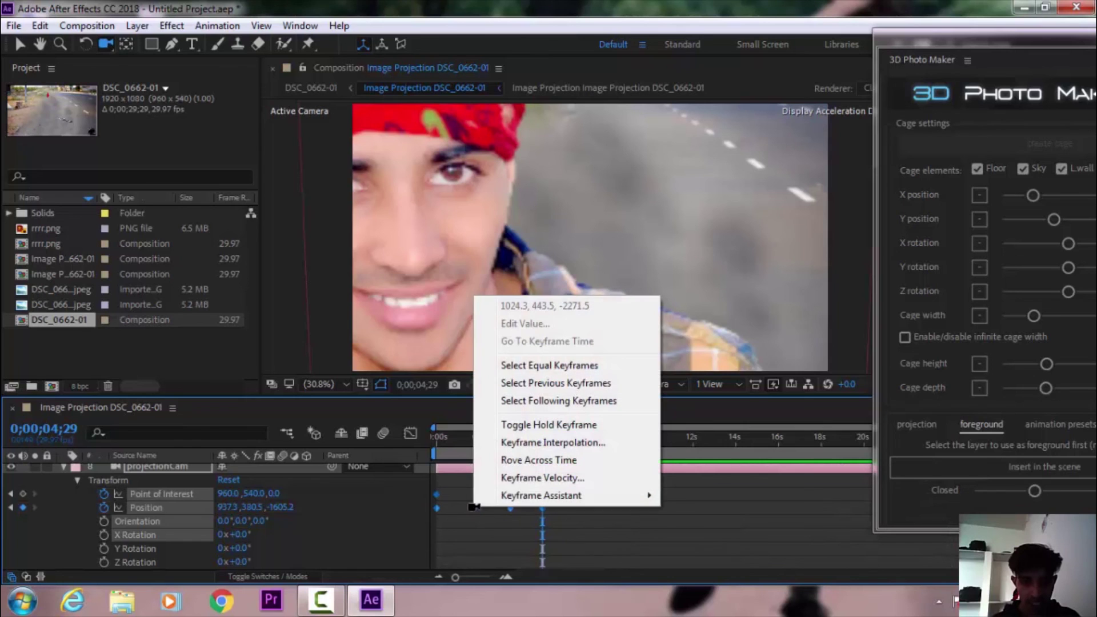
mouse_move(512, 495)
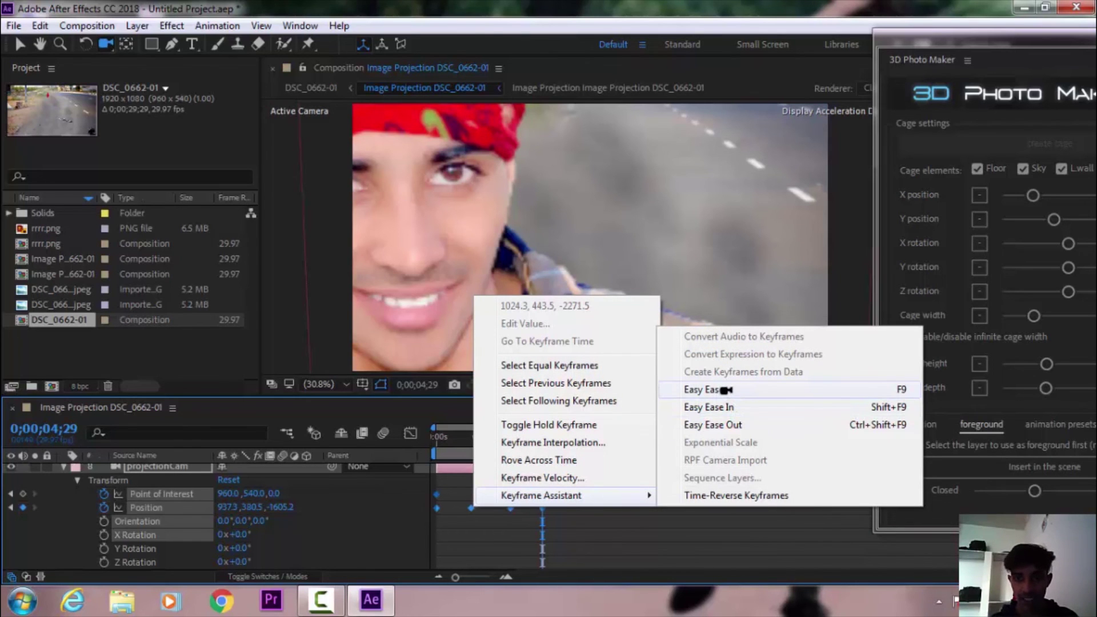
click(725, 390)
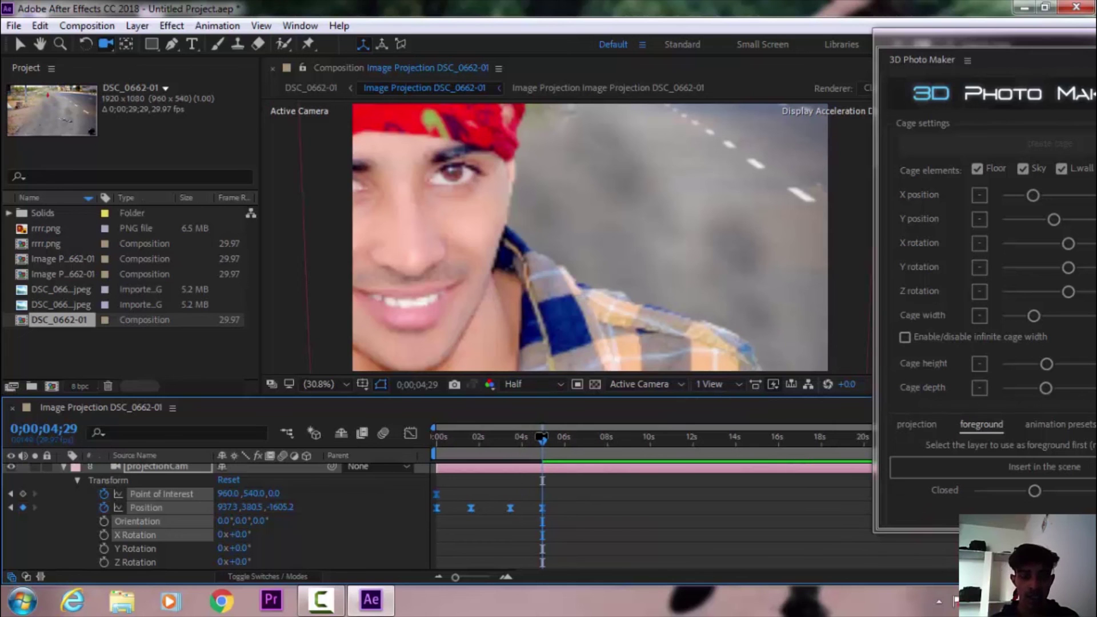
Preview the push-in from the start at Full resolution.
drag(541, 438, 435, 438)
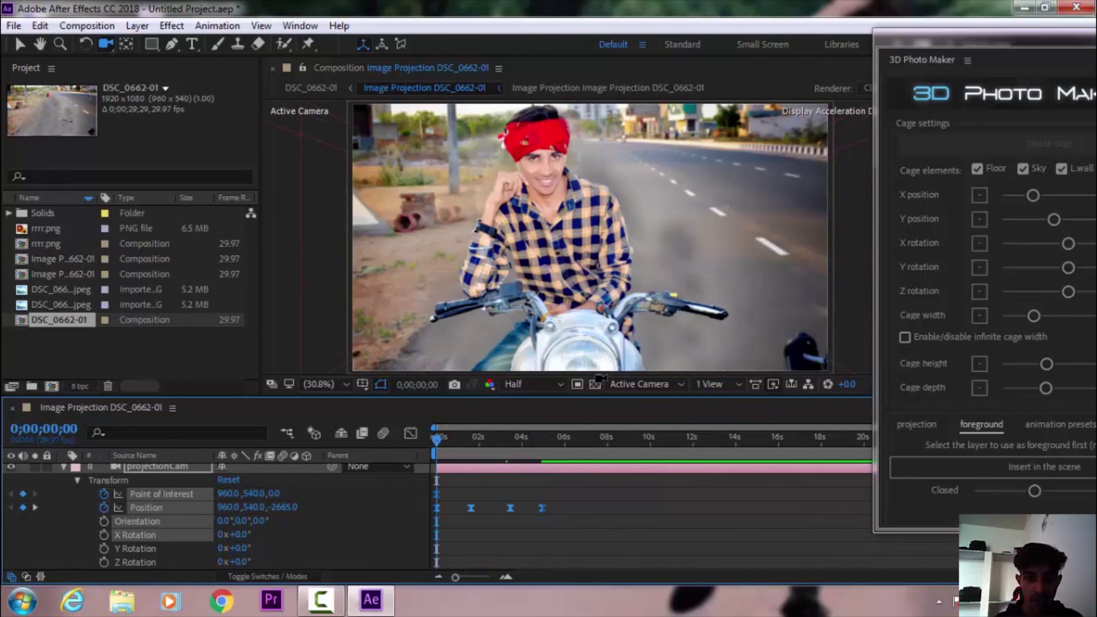
click(513, 384)
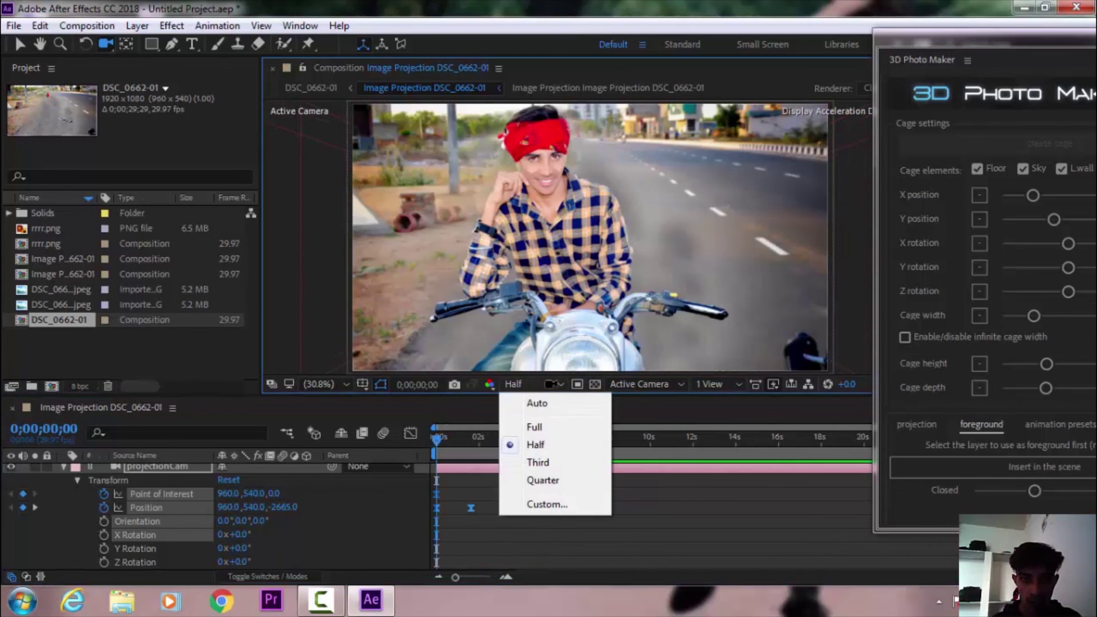
click(542, 427)
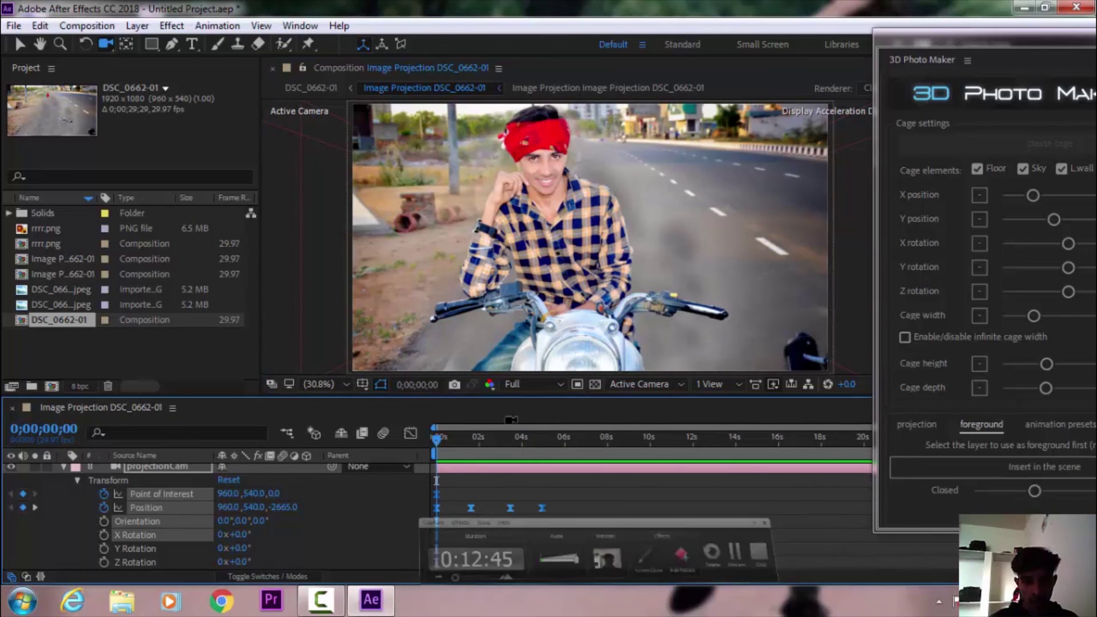
key(space)
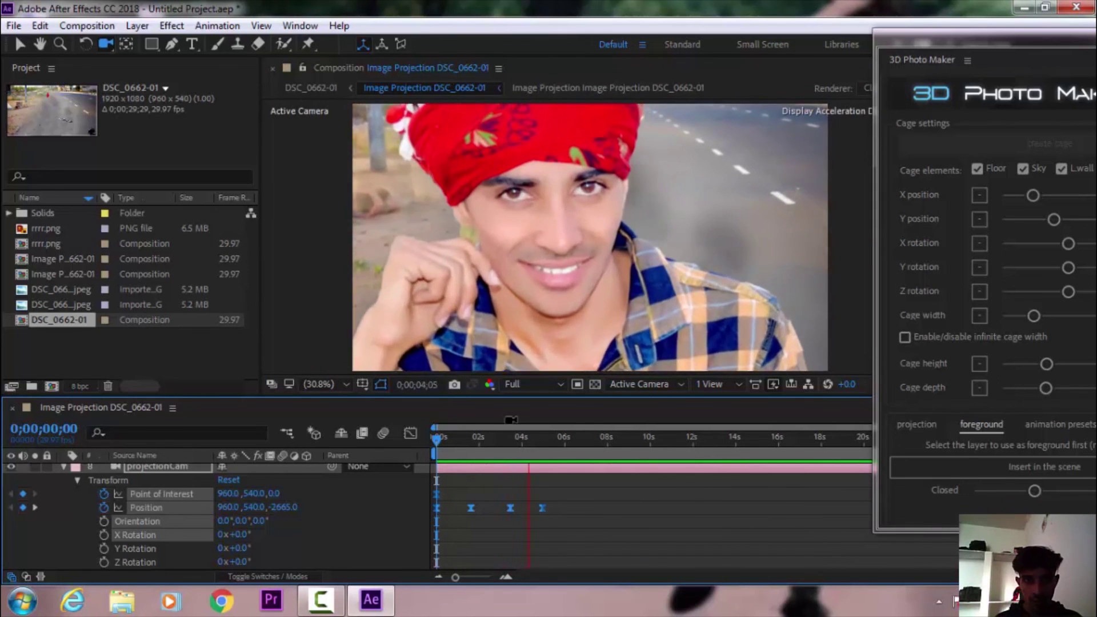
key(space)
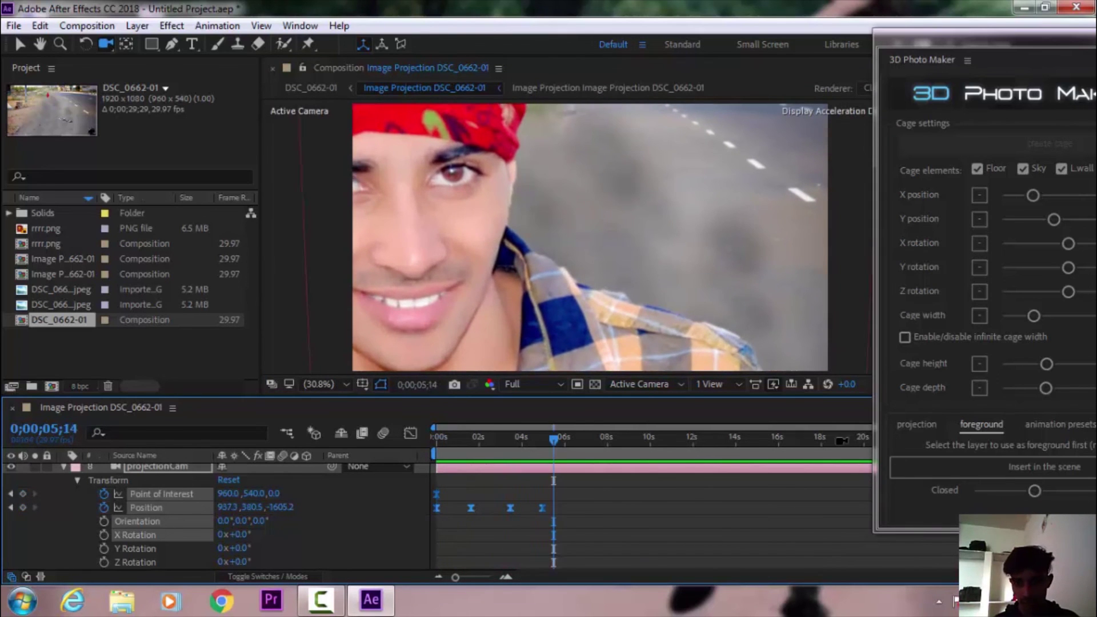
drag(971, 35, 740, 86)
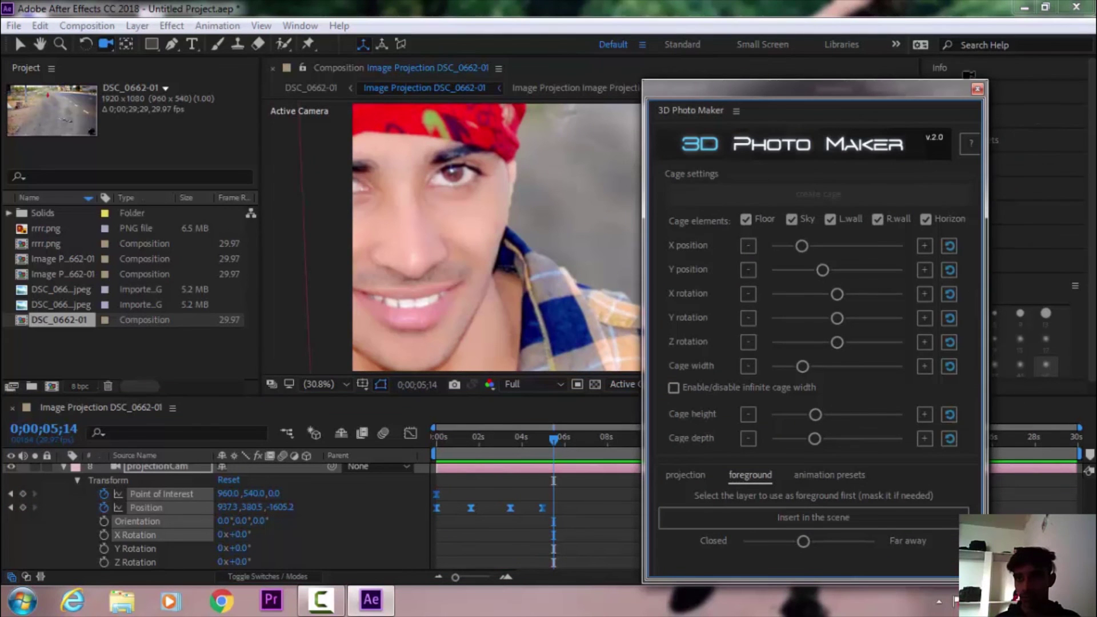
Close the 3D Photo Maker panel, trim the comp to a 5-second work area, and preview it.
click(975, 88)
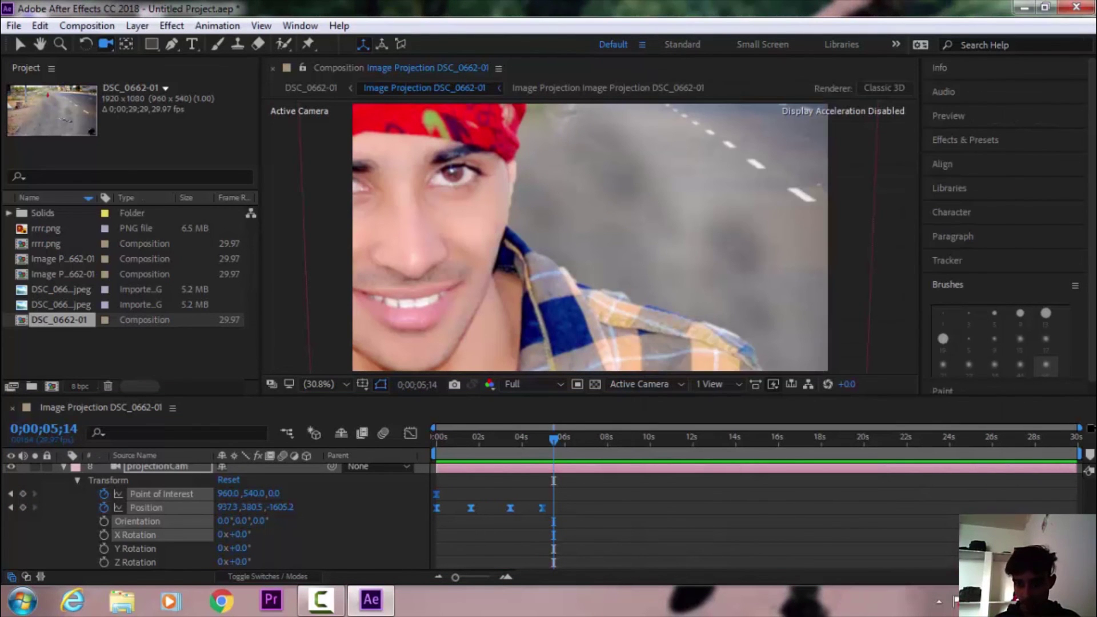
drag(1078, 451, 541, 457)
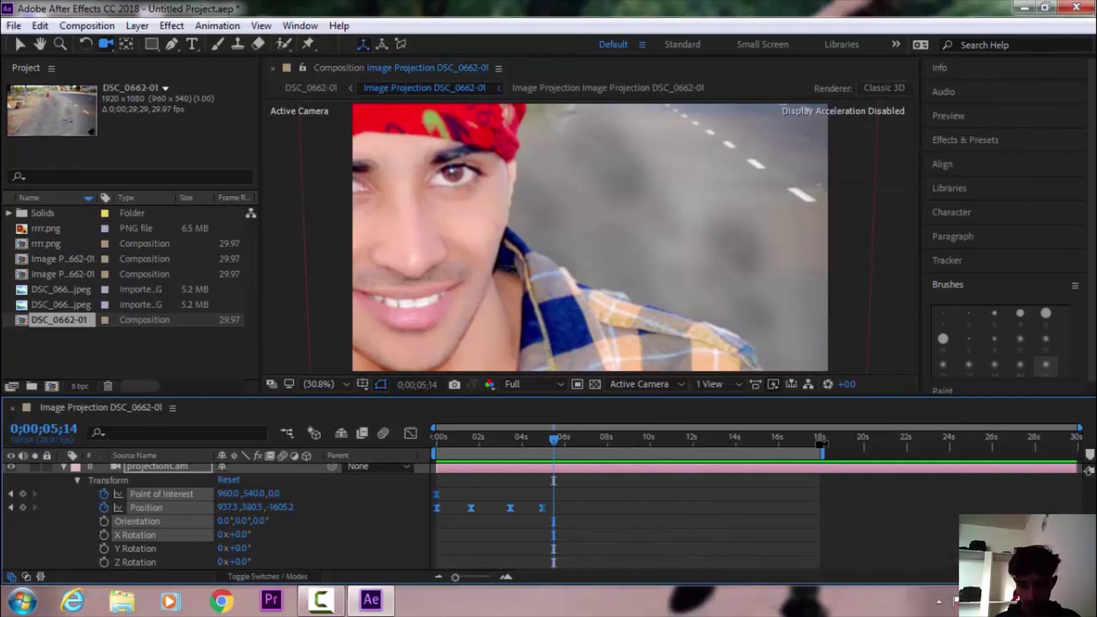
right_click(542, 456)
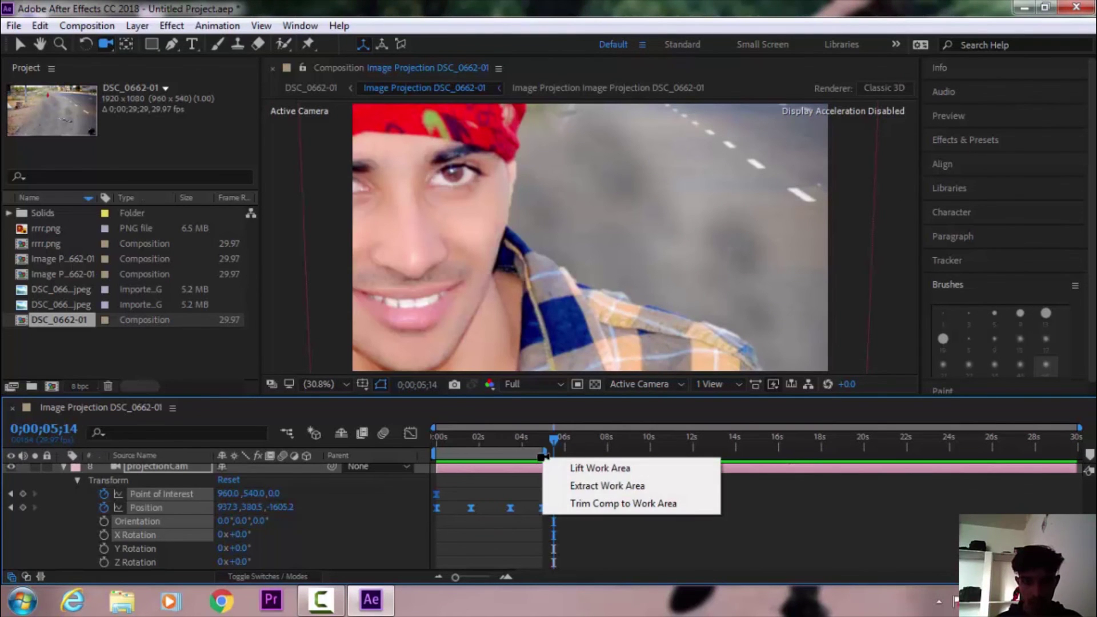
click(598, 504)
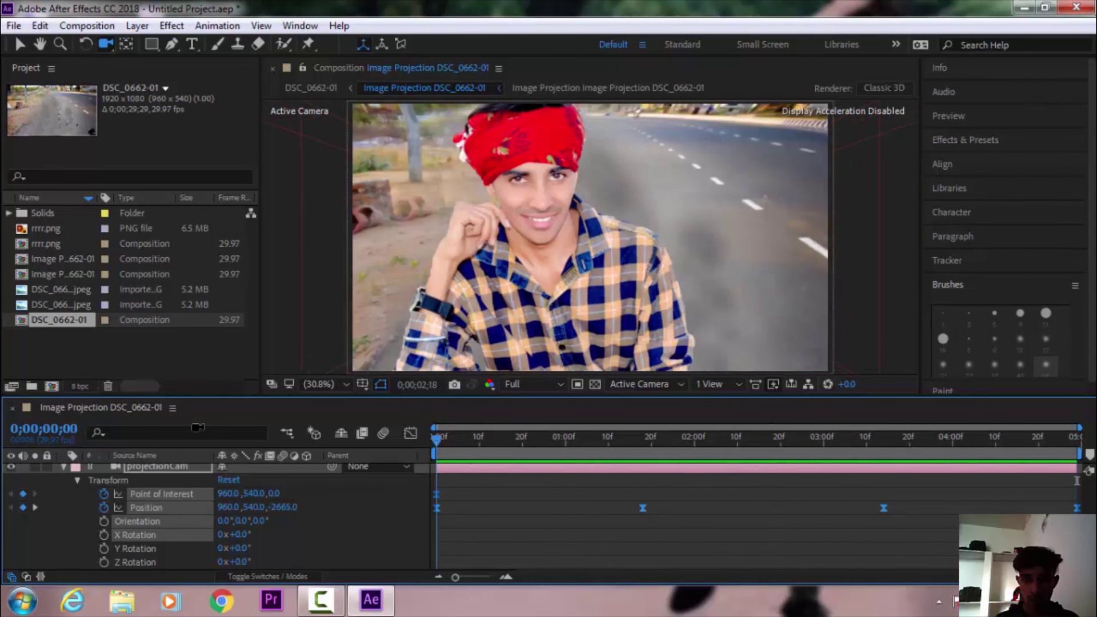
key(space)
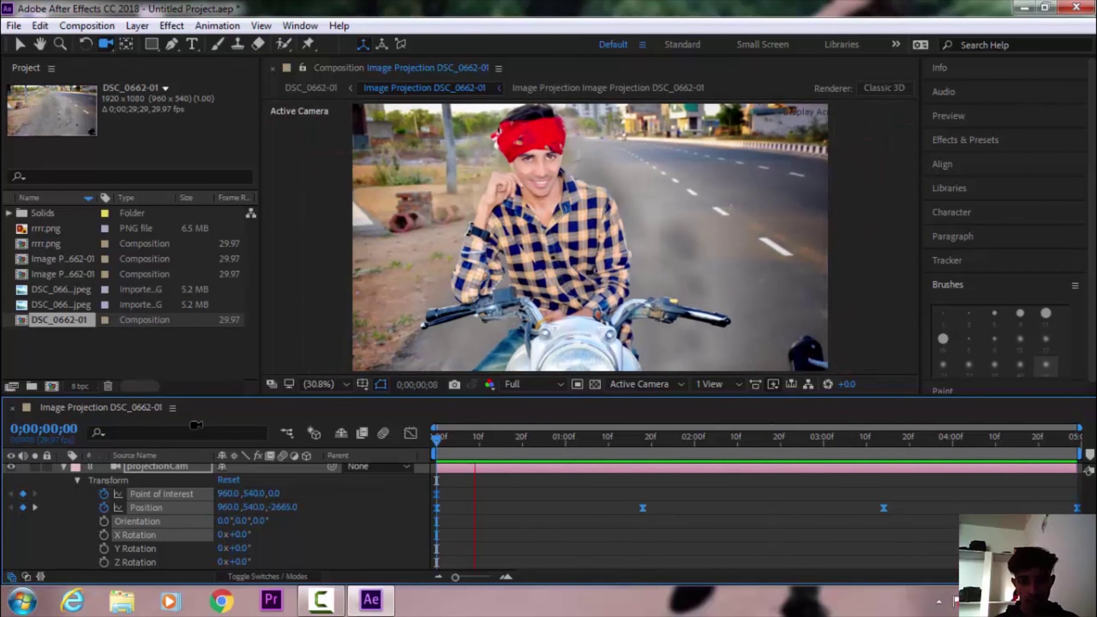